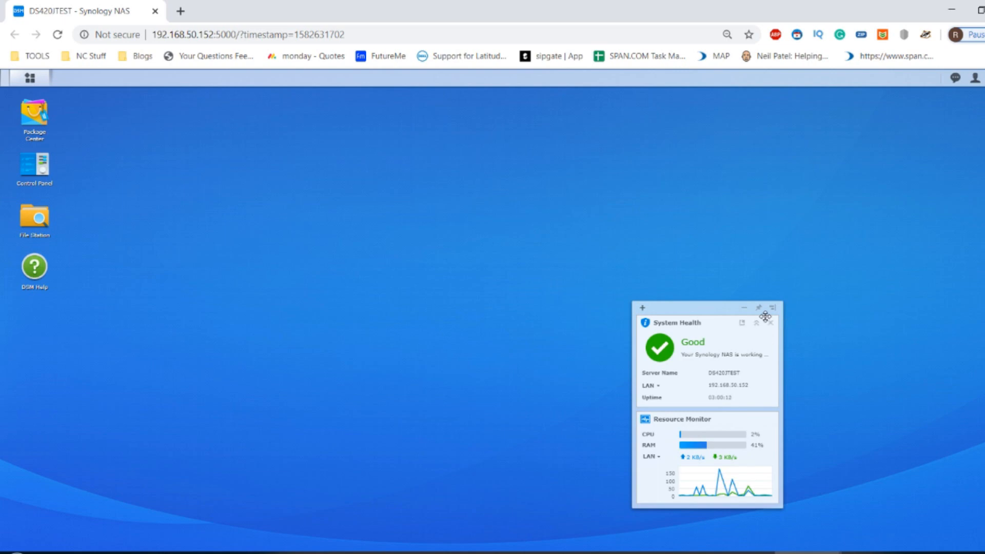
Open Synology Assistant, examine the DS220j and DS420j entries in the list of network devices, and minimize the window.
{"action": "left_click", "coordinate": [616, 553]}
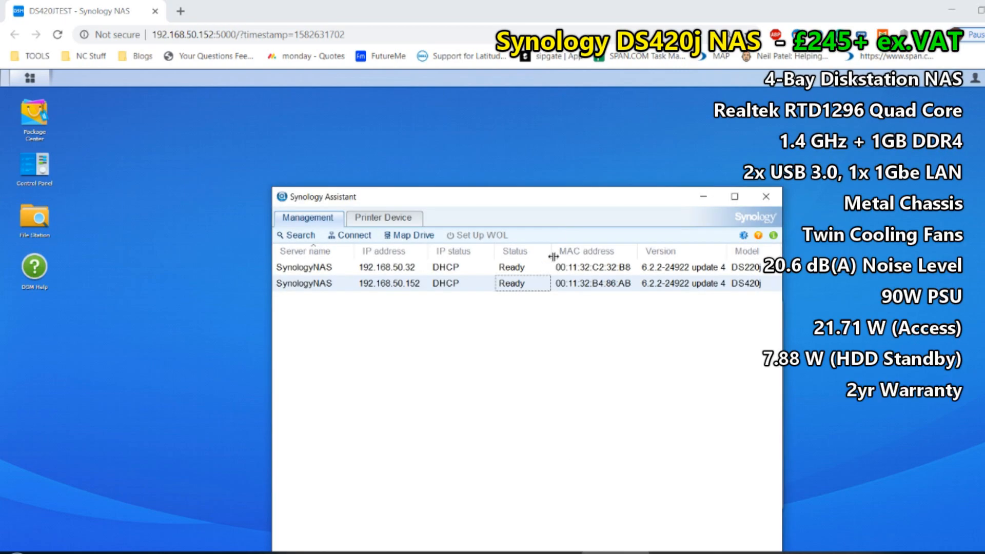
{"action": "mouse_move", "coordinate": [567, 197]}
{"action": "left_mouse_down"}
{"action": "mouse_move", "coordinate": [504, 366]}
{"action": "mouse_move", "coordinate": [403, 312]}
{"action": "left_mouse_up"}
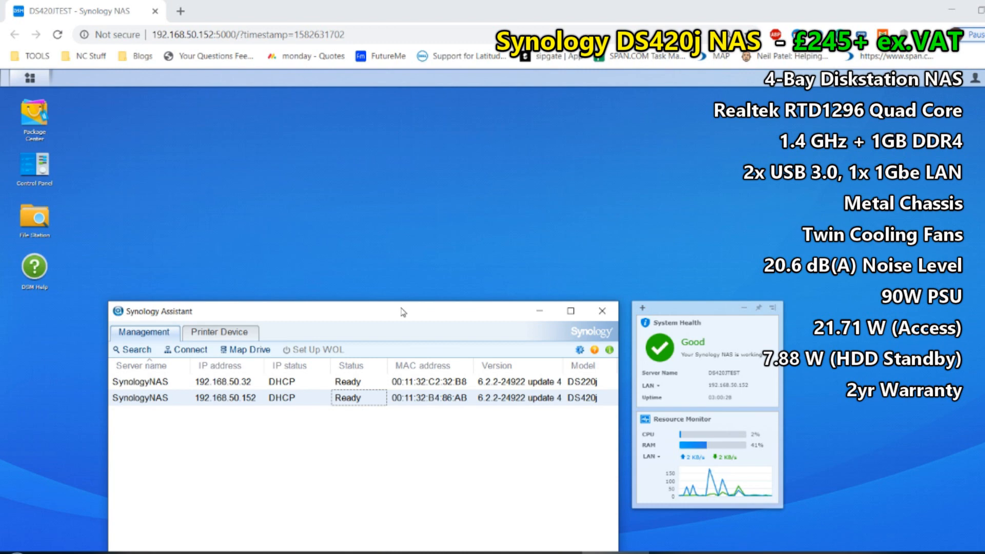
{"action": "left_click", "coordinate": [483, 384]}
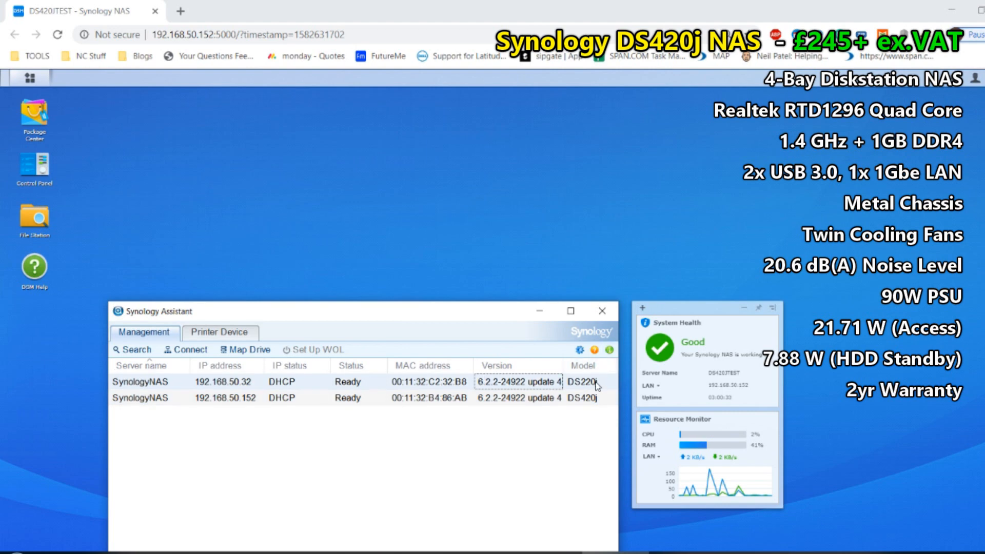
{"action": "left_click", "coordinate": [581, 399]}
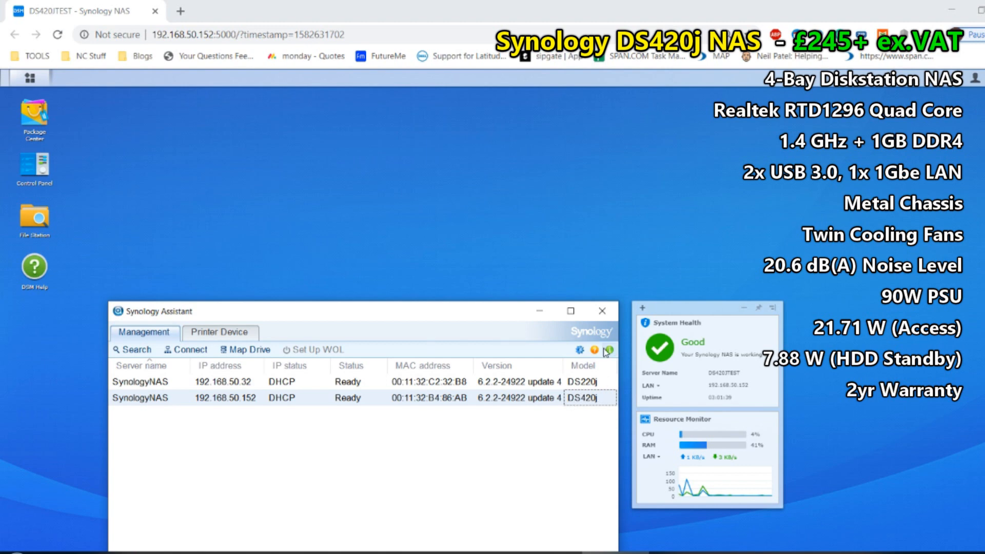
{"action": "left_click_drag", "start_coordinate": [171, 312], "coordinate": [165, 256]}
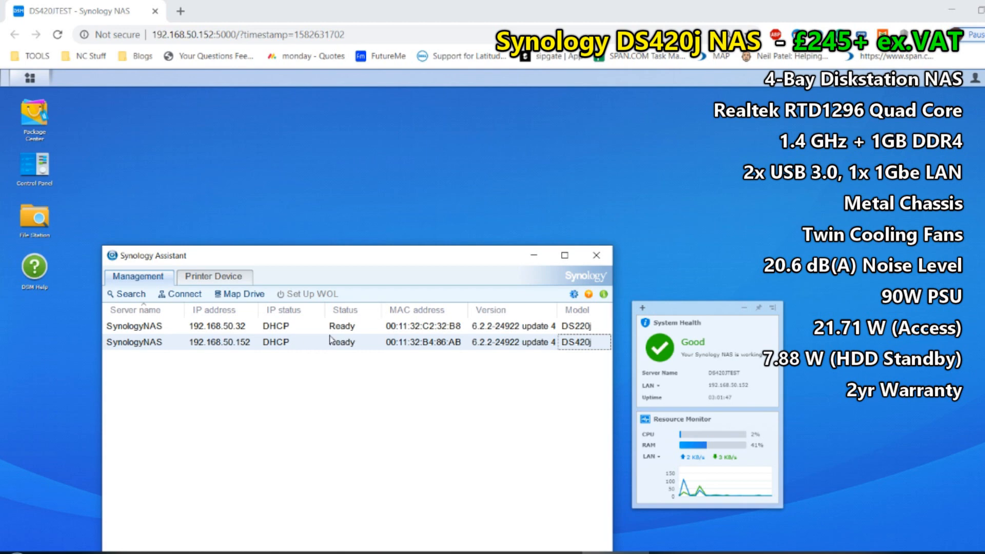
{"action": "left_click", "coordinate": [534, 255]}
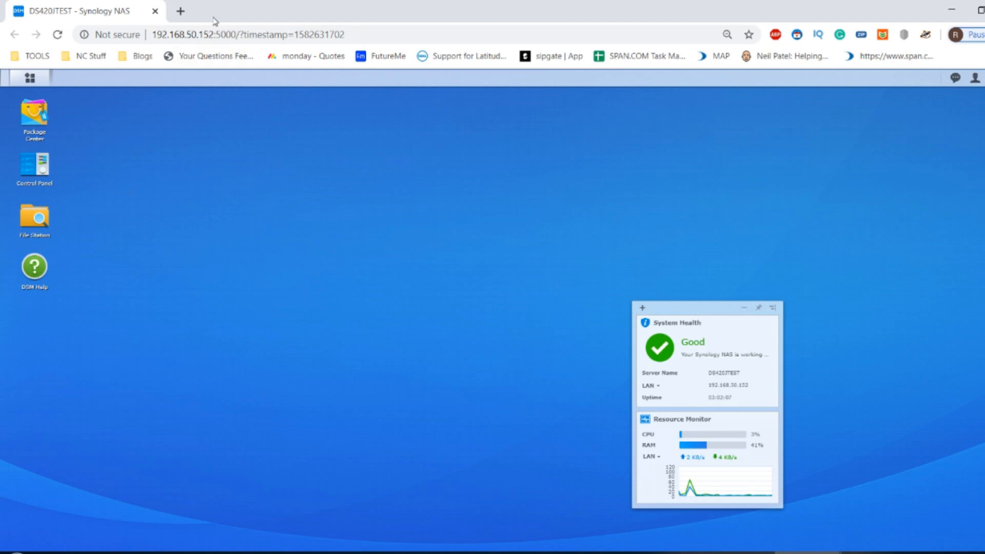
{"action": "key", "text": "alt+Tab"}
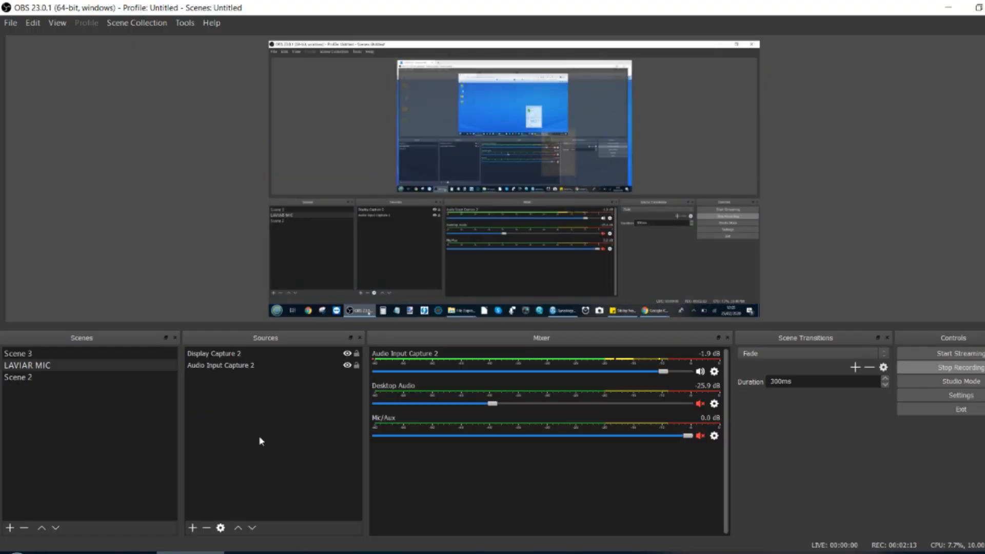
{"action": "left_click", "coordinate": [947, 8]}
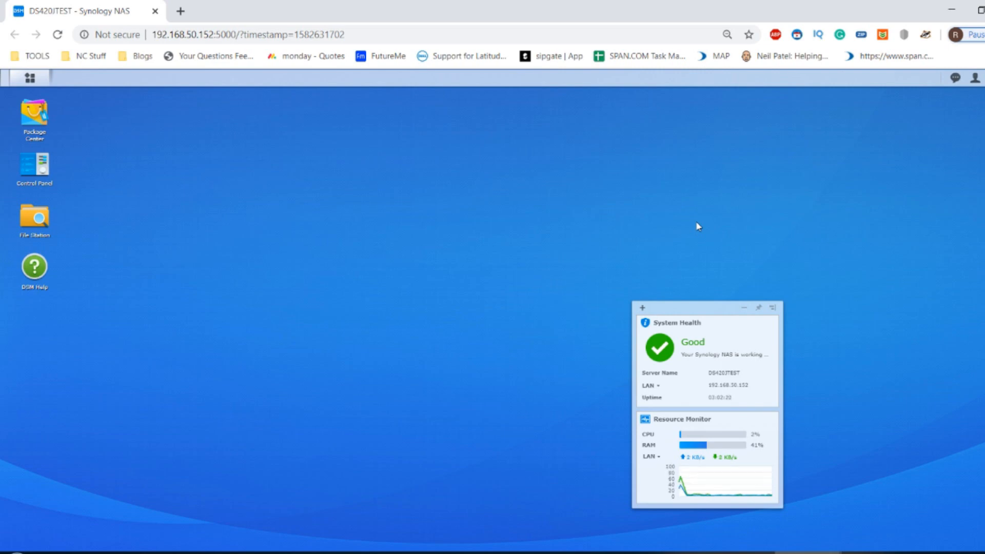
Open Resource Monitor, examine the NAS's memory utilization and composition, and arrange its window beneath the System Health widget.
{"action": "mouse_move", "coordinate": [690, 310]}
{"action": "left_mouse_down"}
{"action": "mouse_move", "coordinate": [536, 154]}
{"action": "mouse_move", "coordinate": [681, 126]}
{"action": "left_mouse_up"}
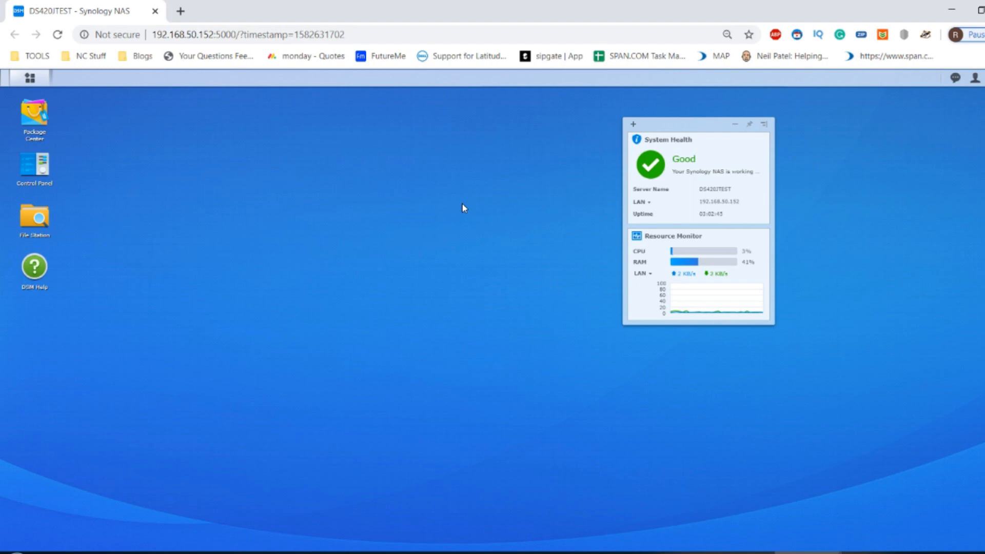
{"action": "mouse_move", "coordinate": [731, 270]}
{"action": "left_click", "coordinate": [19, 78]}
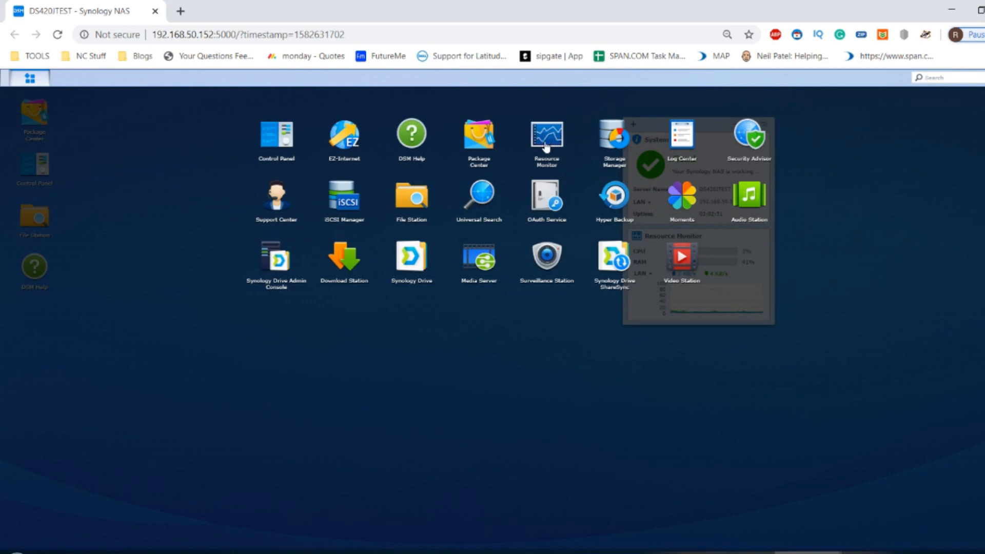
{"action": "left_click", "coordinate": [550, 141]}
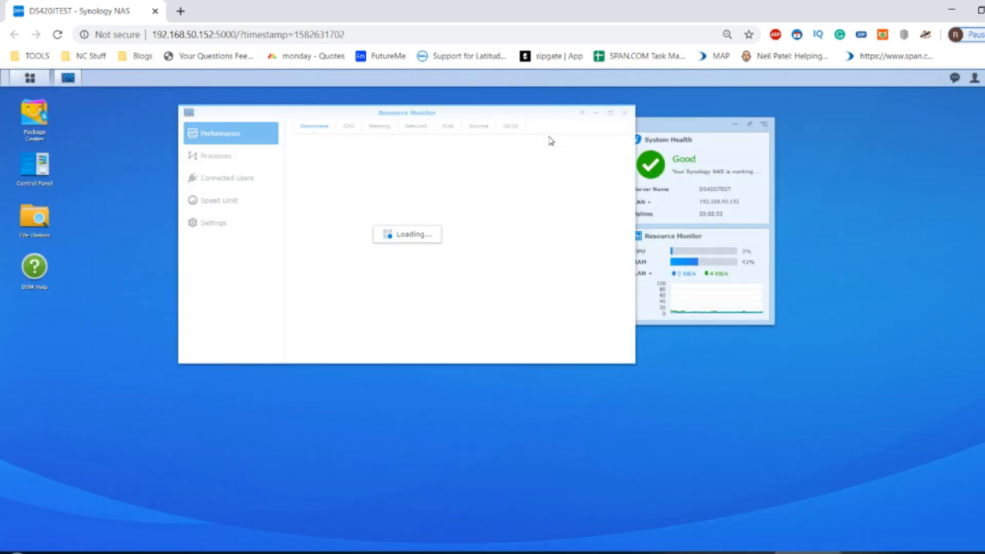
{"action": "left_click_drag", "start_coordinate": [506, 110], "coordinate": [470, 161]}
{"action": "left_click", "coordinate": [341, 182]}
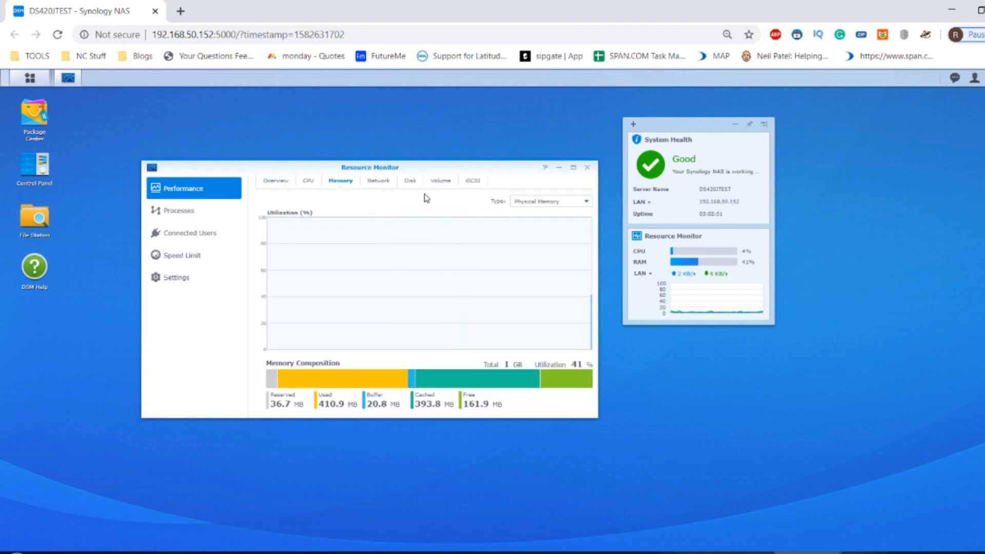
{"action": "left_click_drag", "start_coordinate": [429, 170], "coordinate": [430, 179]}
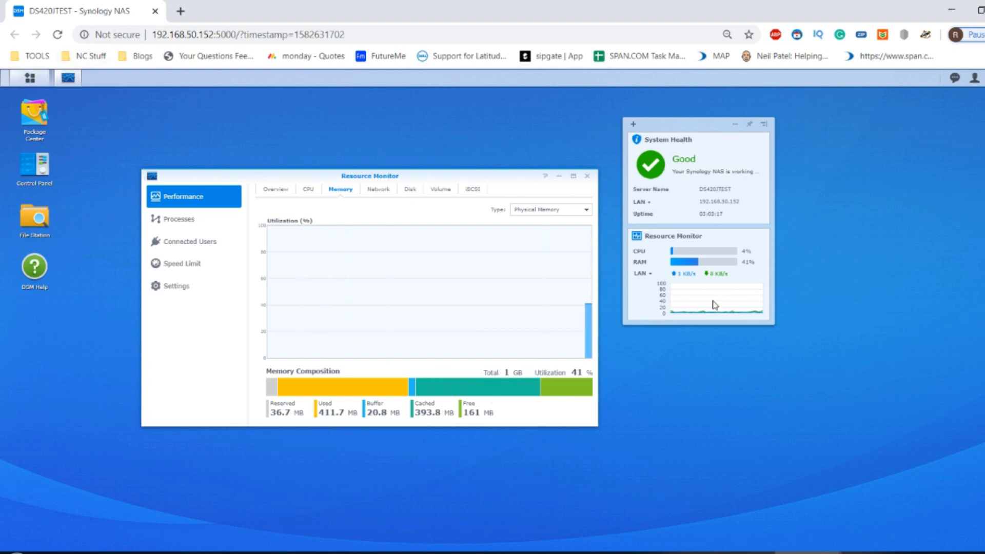
{"action": "mouse_move", "coordinate": [689, 267]}
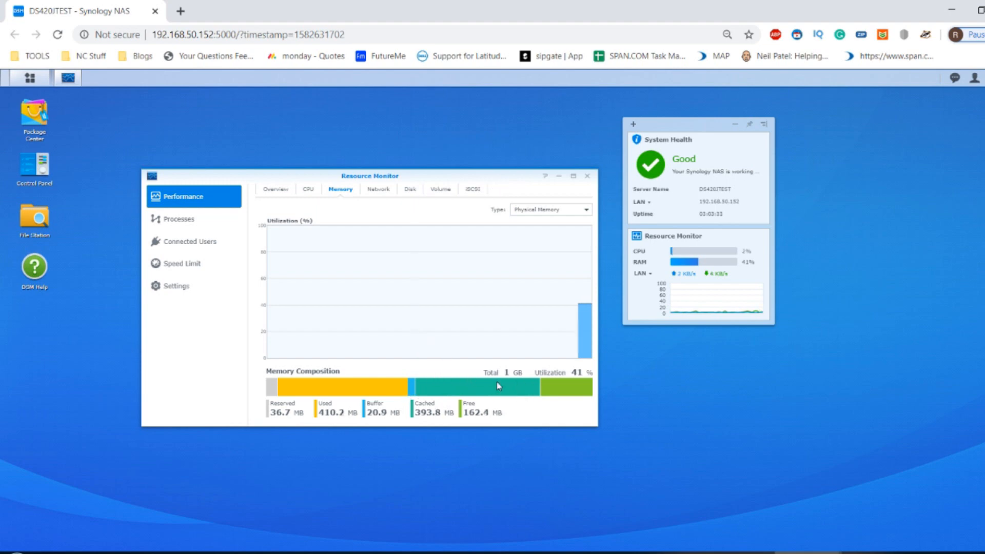
{"action": "left_click_drag", "start_coordinate": [413, 175], "coordinate": [596, 285]}
{"action": "left_click_drag", "start_coordinate": [662, 124], "coordinate": [667, 95]}
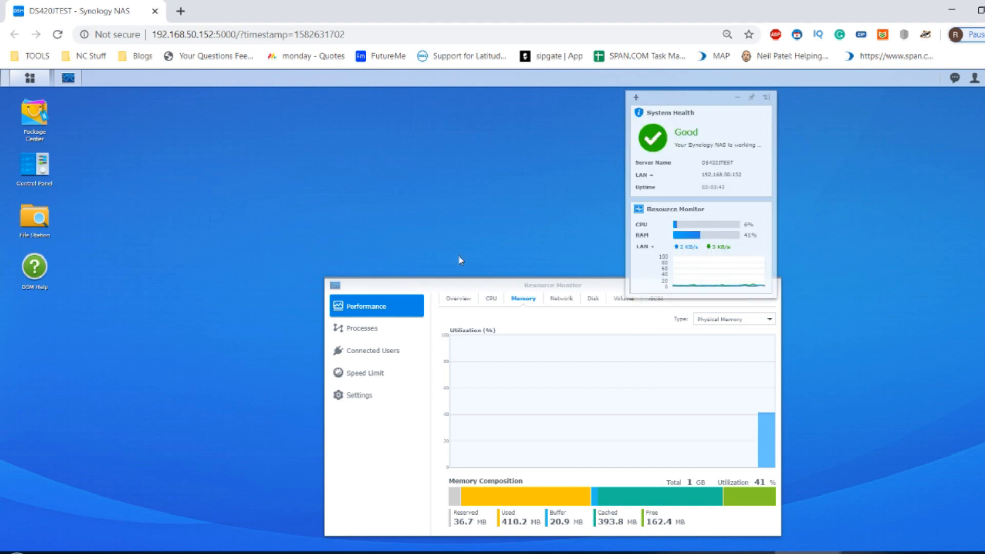
Open Storage Manager and review the HDD/SSD details of Drive 1 and the full Storage Pool 1 information.
{"action": "left_click", "coordinate": [28, 80]}
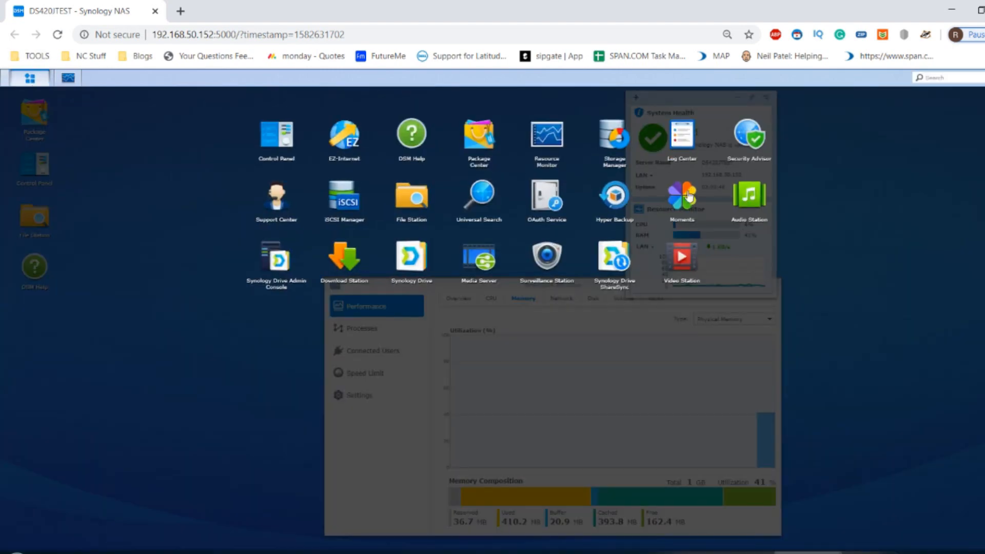
{"action": "left_click", "coordinate": [618, 147]}
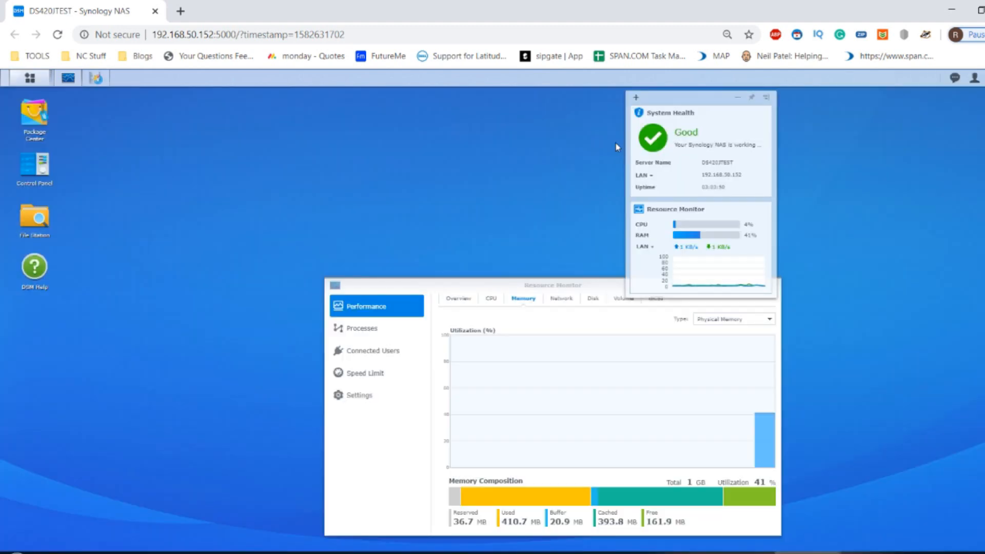
{"action": "left_click_drag", "start_coordinate": [545, 126], "coordinate": [471, 138]}
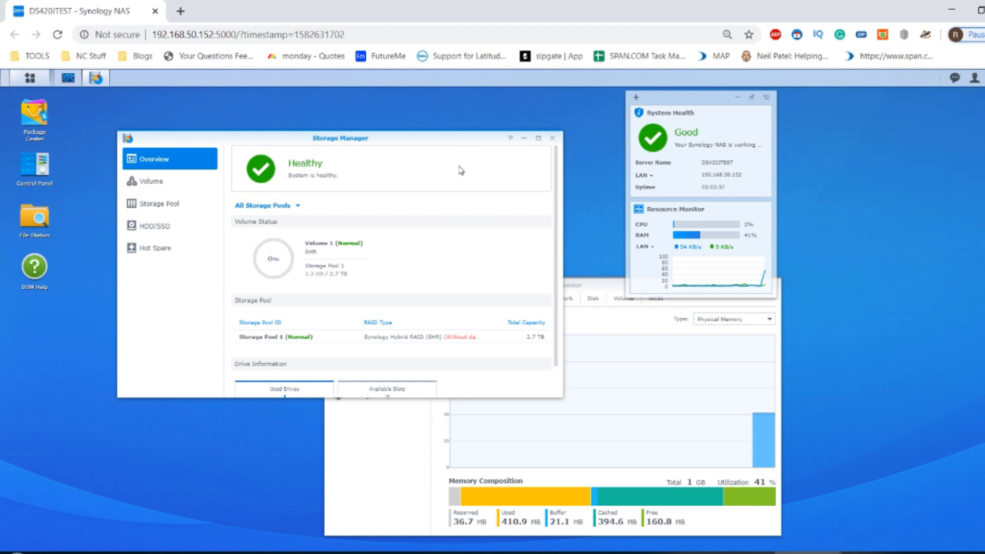
{"action": "left_click", "coordinate": [169, 229]}
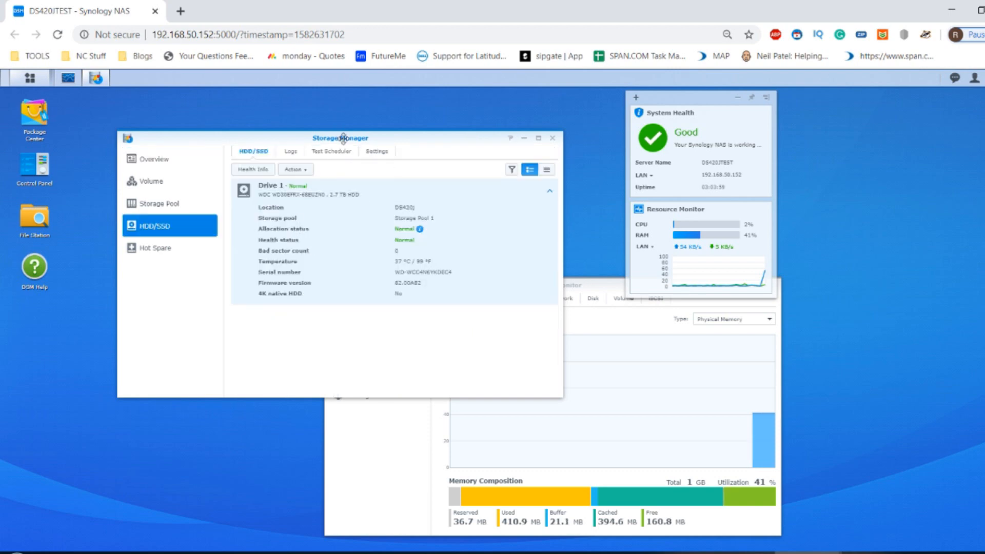
{"action": "left_click", "coordinate": [165, 207]}
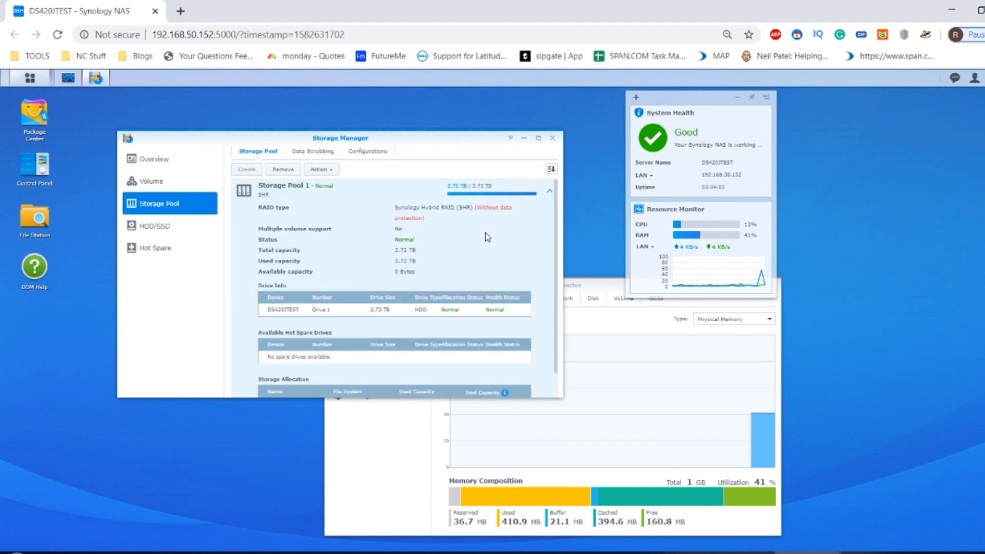
{"action": "scroll", "coordinate": [485, 232], "scroll_direction": "down", "scroll_amount": 2}
{"action": "scroll", "coordinate": [485, 232], "scroll_direction": "up", "scroll_amount": 2}
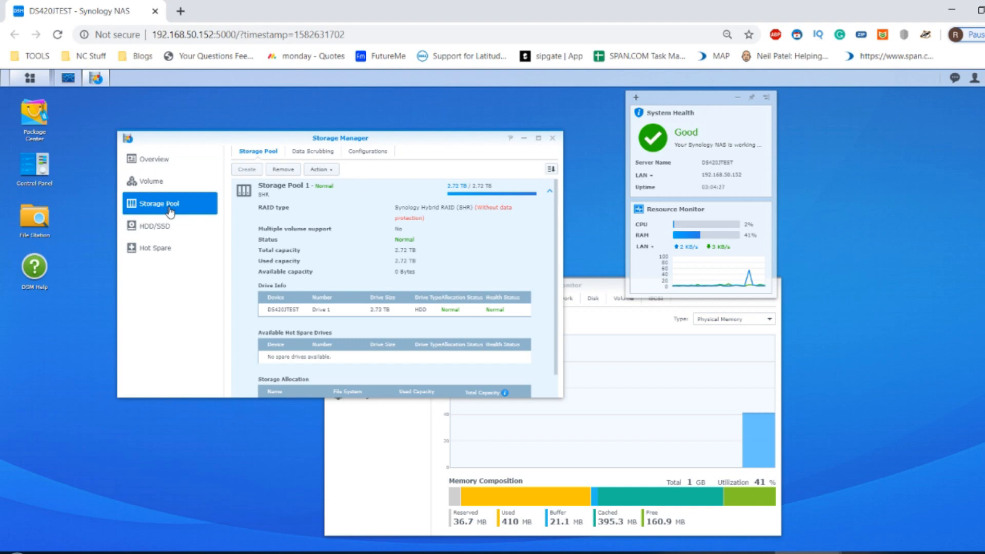
Compare the RAID type and capacity details of Volume 1 with those of Storage Pool 1, and close Storage Manager.
{"action": "left_click", "coordinate": [159, 183]}
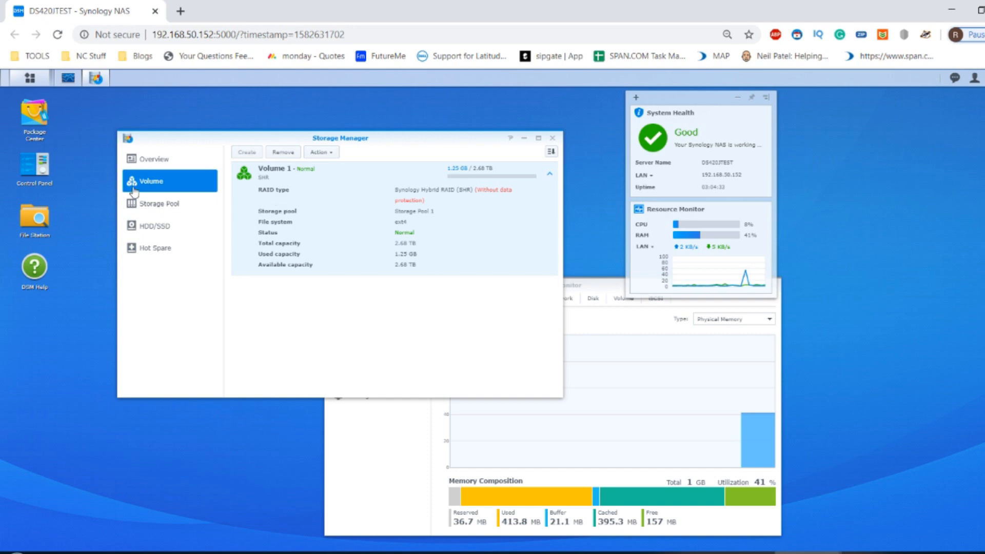
{"action": "left_click", "coordinate": [151, 205]}
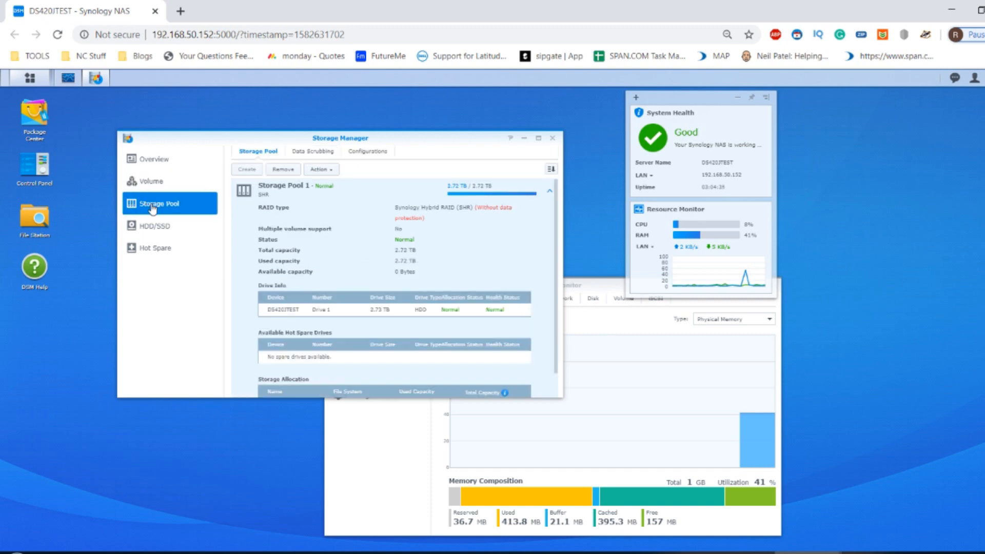
{"action": "left_click", "coordinate": [152, 189]}
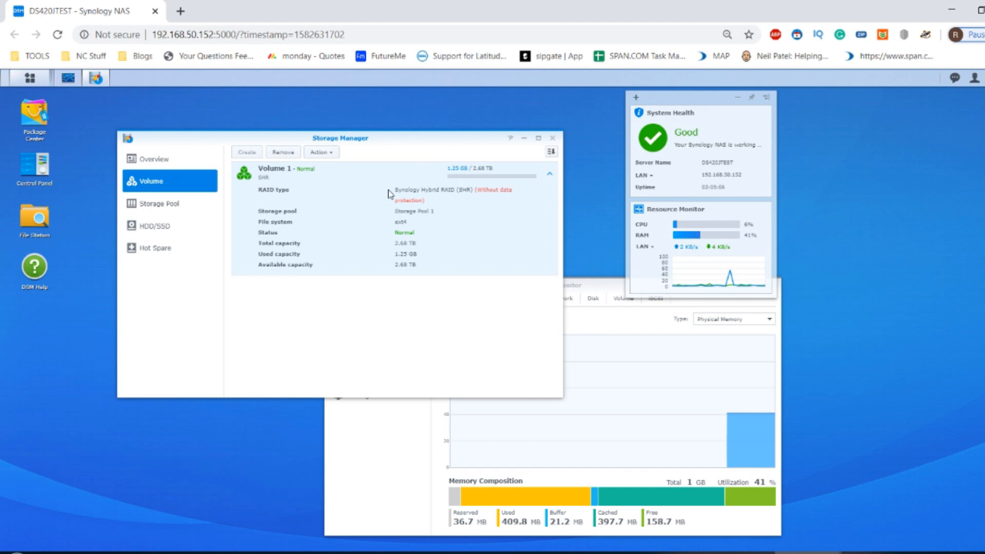
{"action": "left_click", "coordinate": [174, 204]}
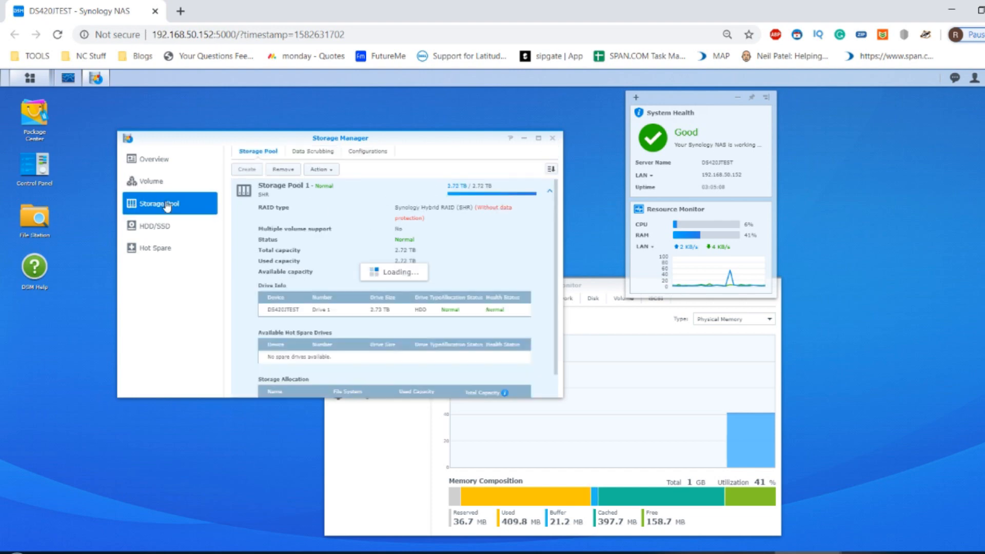
{"action": "left_click", "coordinate": [160, 186]}
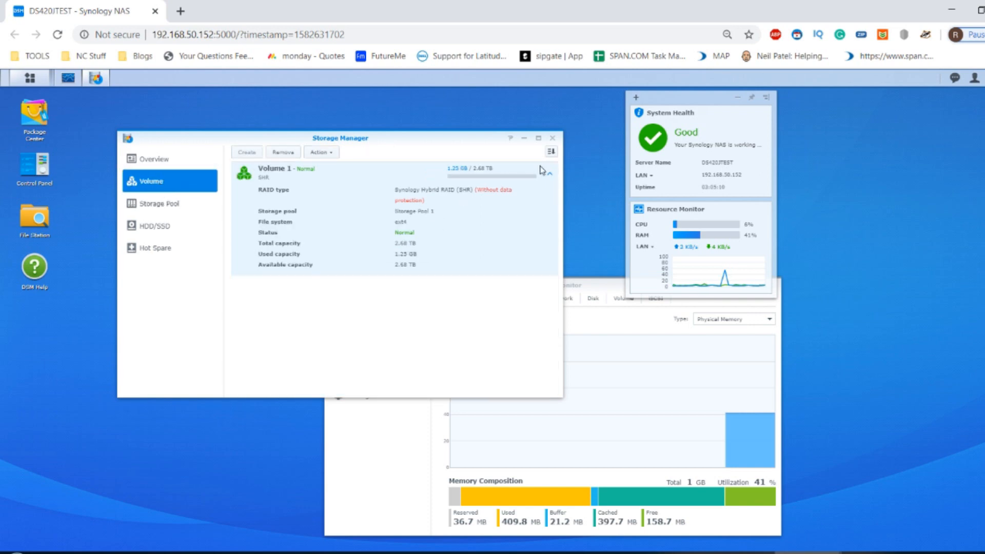
{"action": "left_click", "coordinate": [554, 139]}
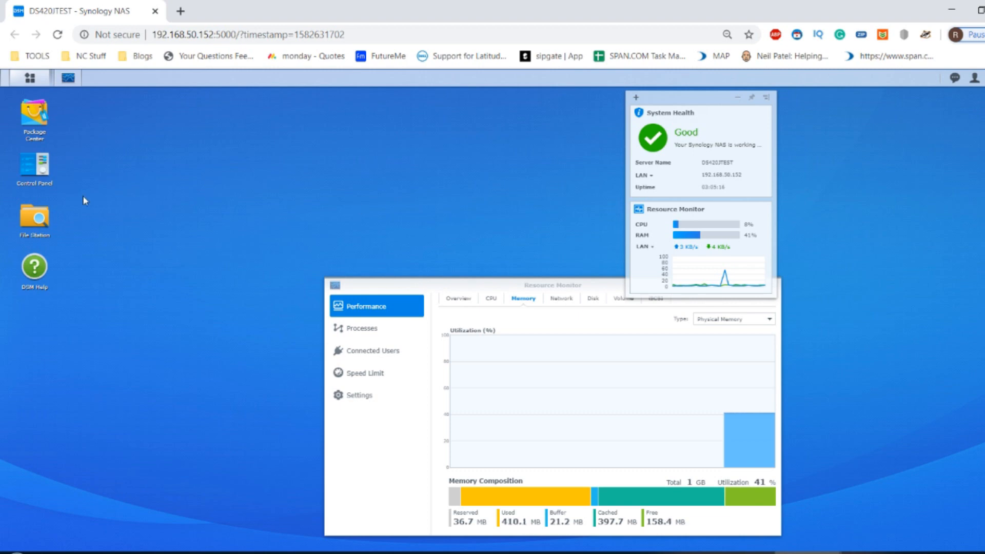
Open File Station and create a folder named "New Folder 2" in the home shared folder.
{"action": "left_click", "coordinate": [34, 220]}
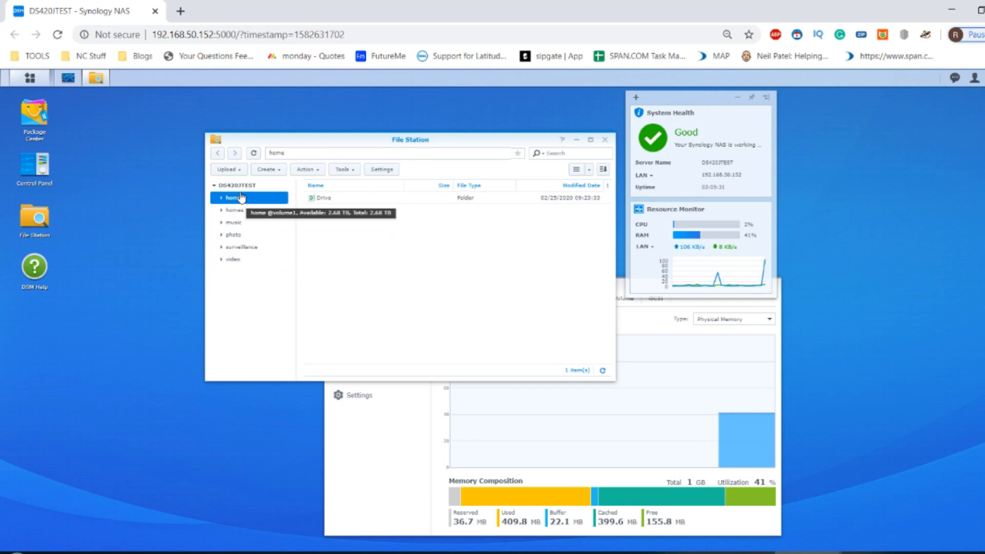
{"action": "left_click", "coordinate": [266, 171]}
{"action": "left_click", "coordinate": [279, 183]}
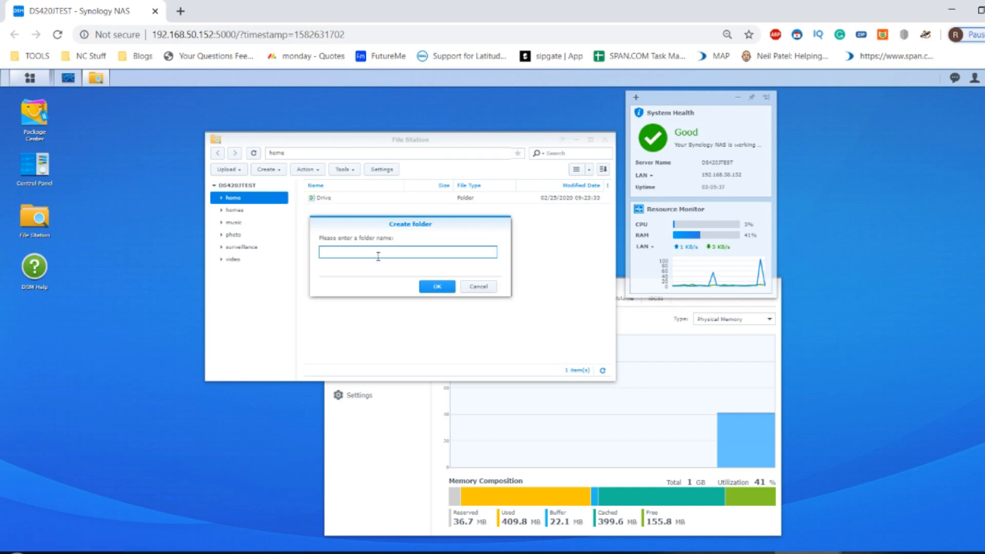
{"action": "type", "text": "New Folder 2"}
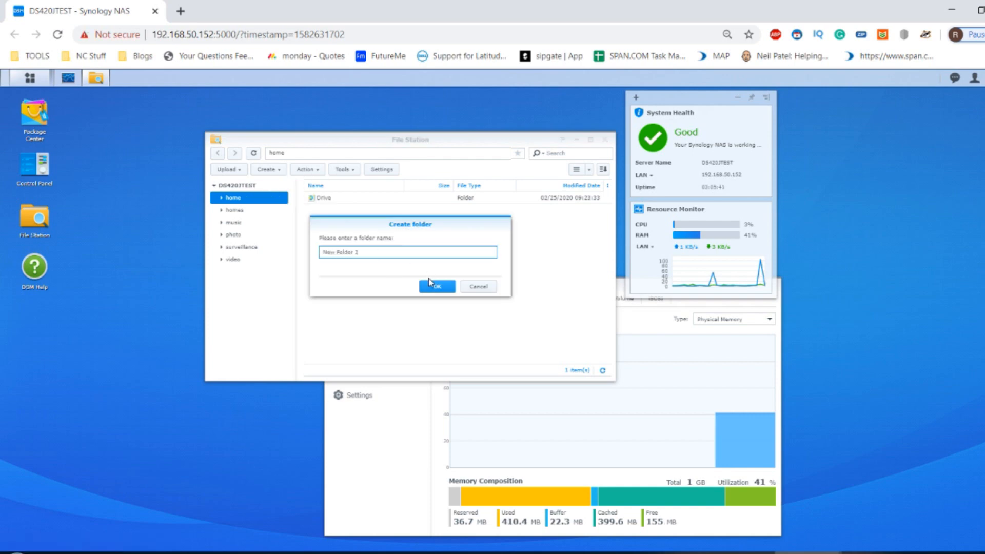
{"action": "left_click", "coordinate": [436, 286]}
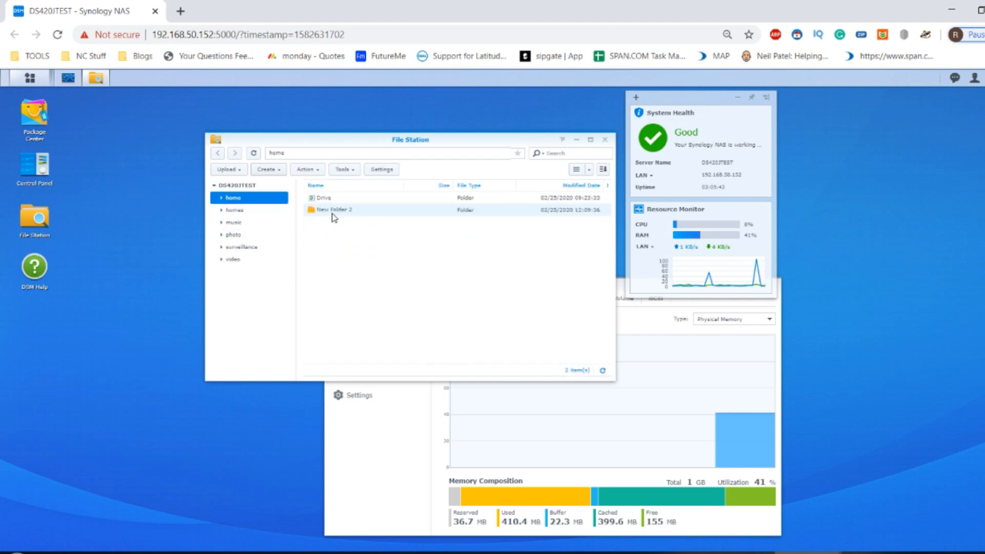
Move New Folder 2 into the homes folder with overwrite, leaving smart drag and drop disabled, and open homes.
{"action": "left_click_drag", "start_coordinate": [306, 212], "coordinate": [236, 210]}
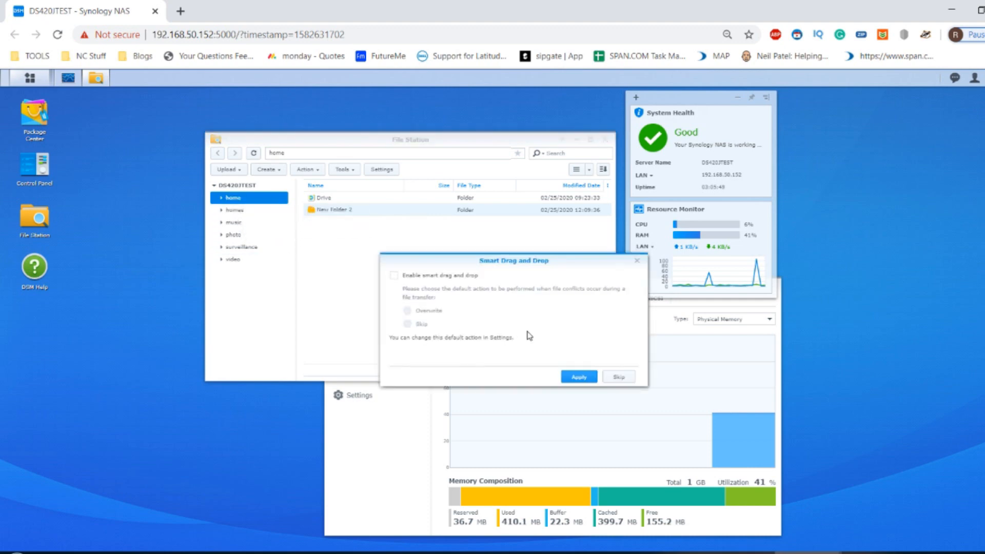
{"action": "left_click", "coordinate": [579, 378]}
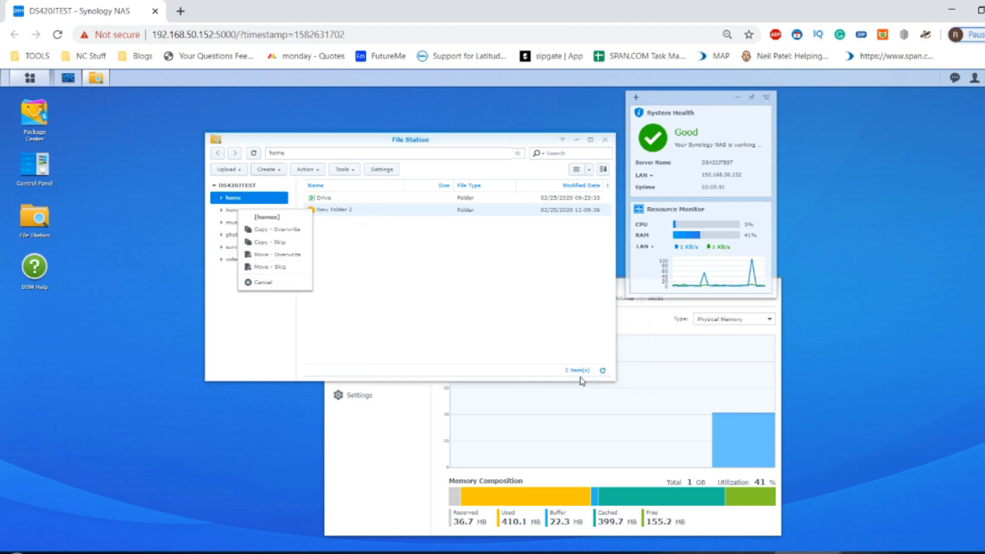
{"action": "left_click", "coordinate": [293, 255]}
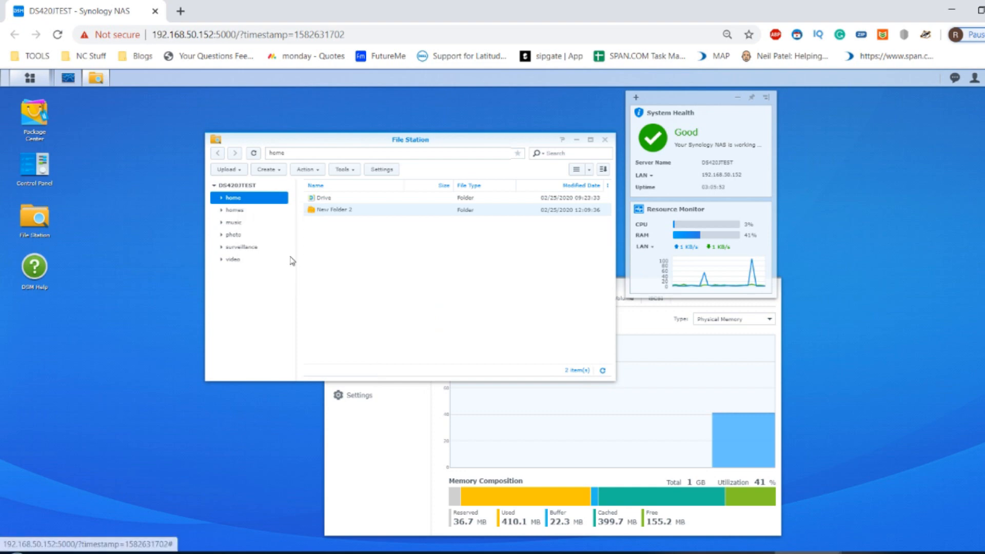
{"action": "left_click", "coordinate": [242, 211]}
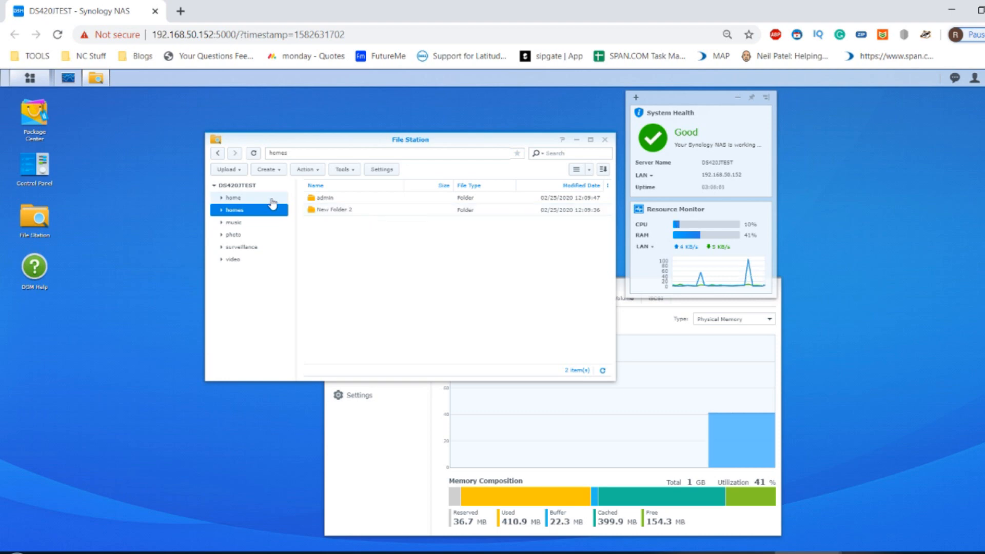
Start a new shared folder named 440JSHARE on Volume 1, keeping the Recycle Bin enabled and restricted to administrators.
{"action": "left_click", "coordinate": [272, 169]}
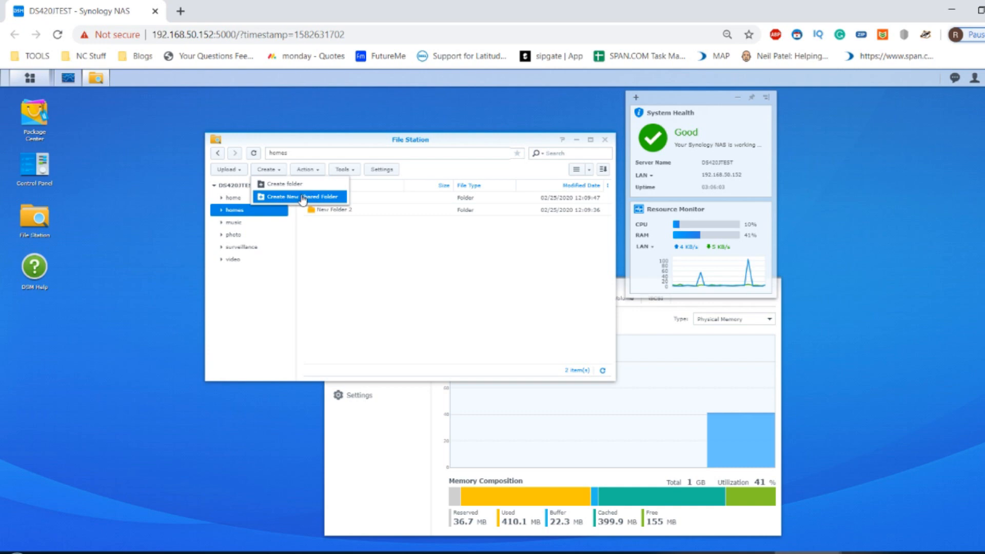
{"action": "left_click", "coordinate": [299, 199]}
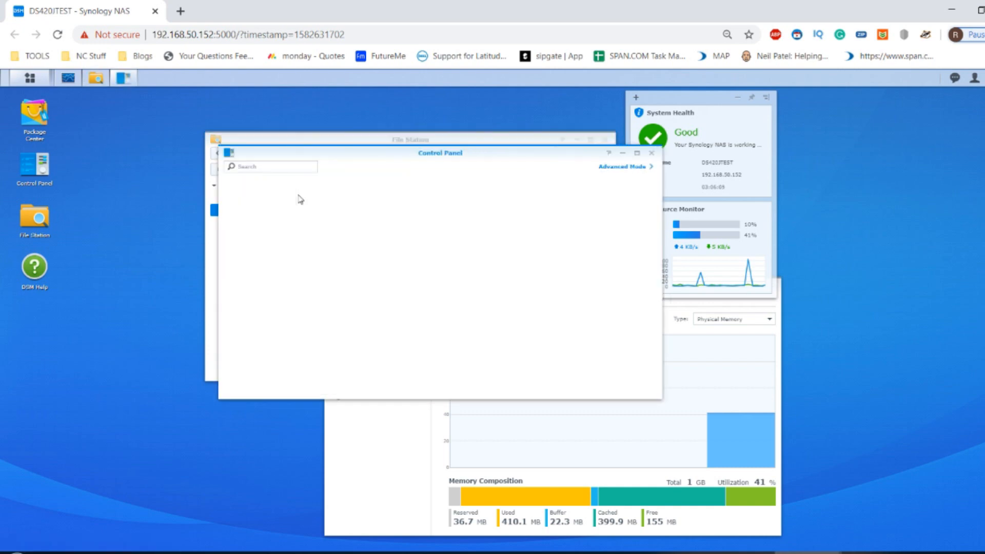
{"action": "left_click_drag", "start_coordinate": [320, 148], "coordinate": [448, 213]}
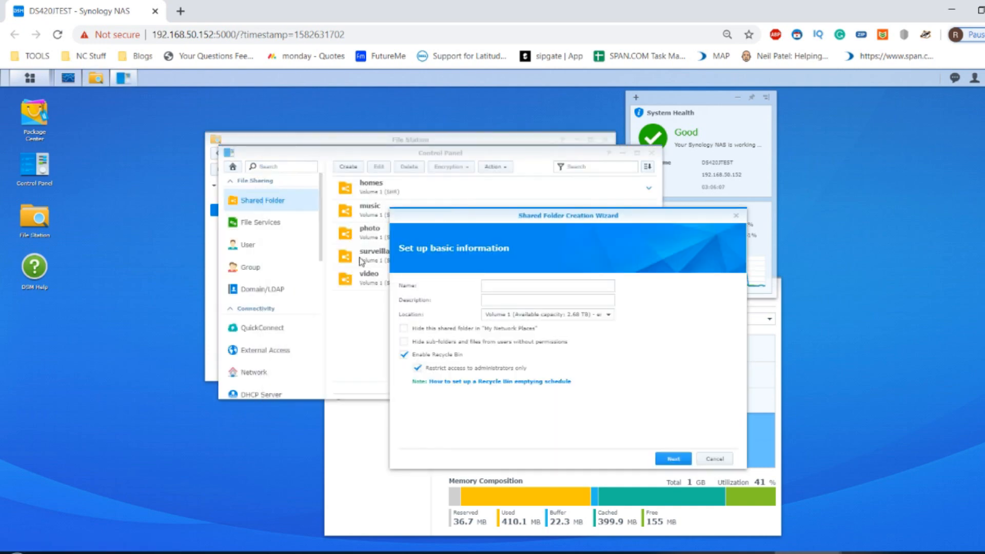
{"action": "left_click", "coordinate": [345, 139]}
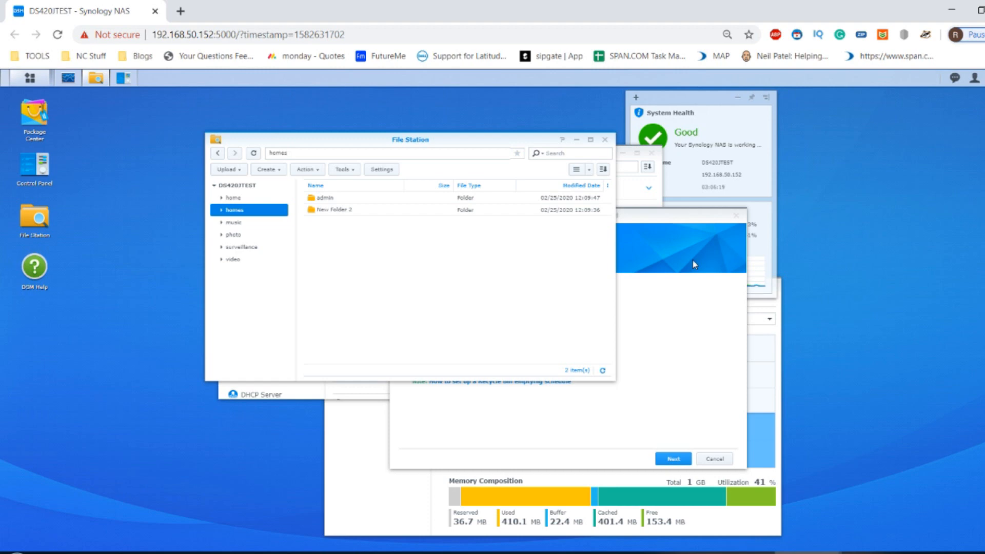
{"action": "left_click", "coordinate": [629, 220]}
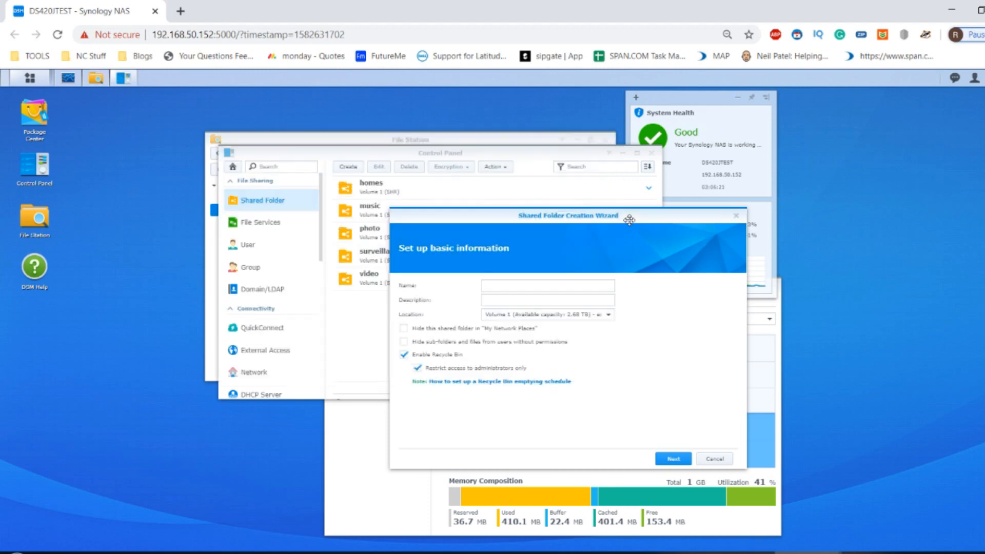
{"action": "left_click", "coordinate": [495, 287]}
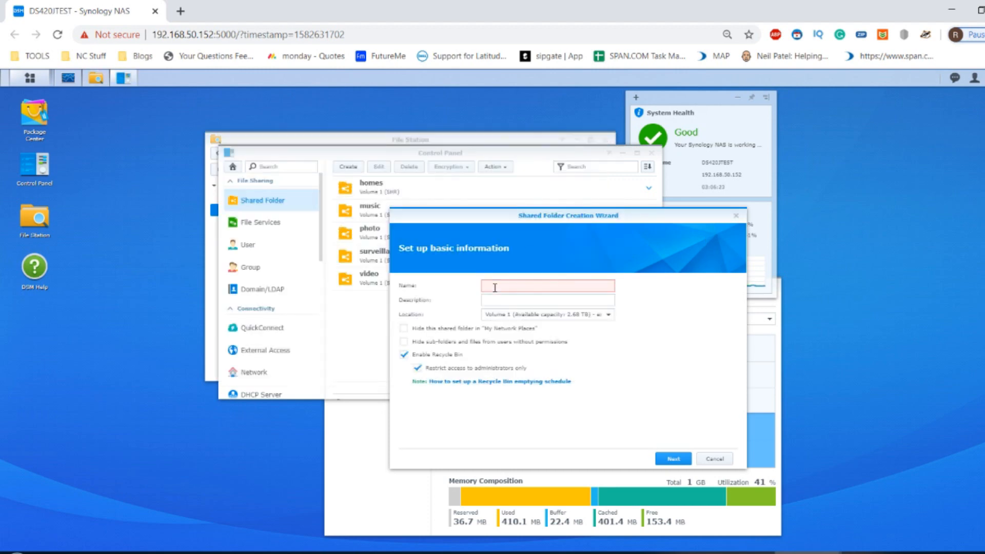
{"action": "type", "text": "4400SHARE"}
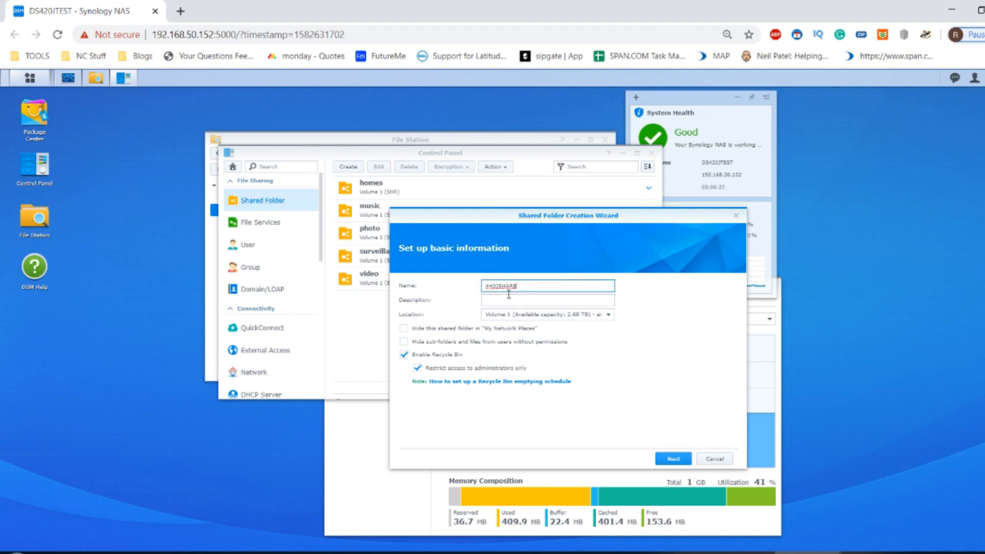
{"action": "left_click", "coordinate": [669, 458]}
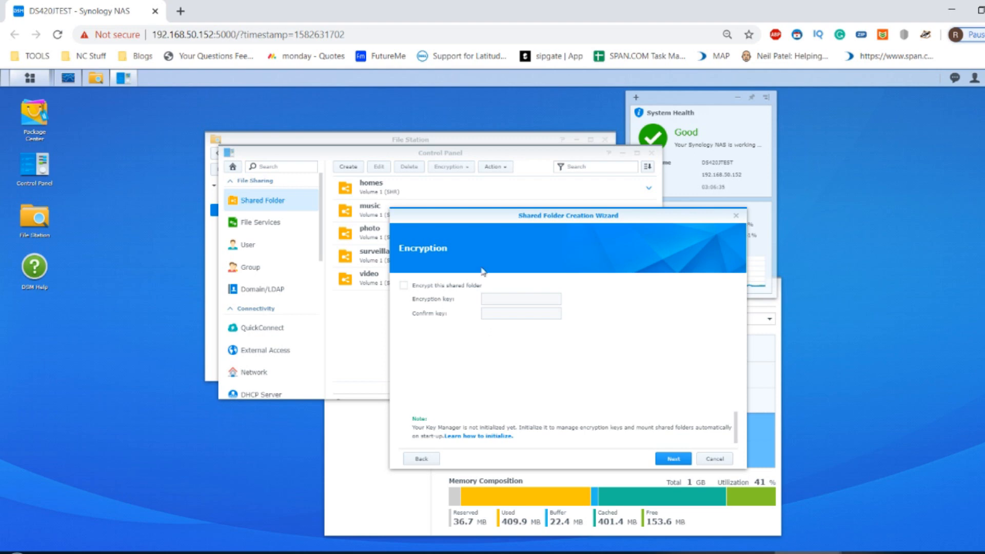
Leave encryption off for the new shared folder and apply the creation settings.
{"action": "left_click_drag", "start_coordinate": [645, 210], "coordinate": [500, 243]}
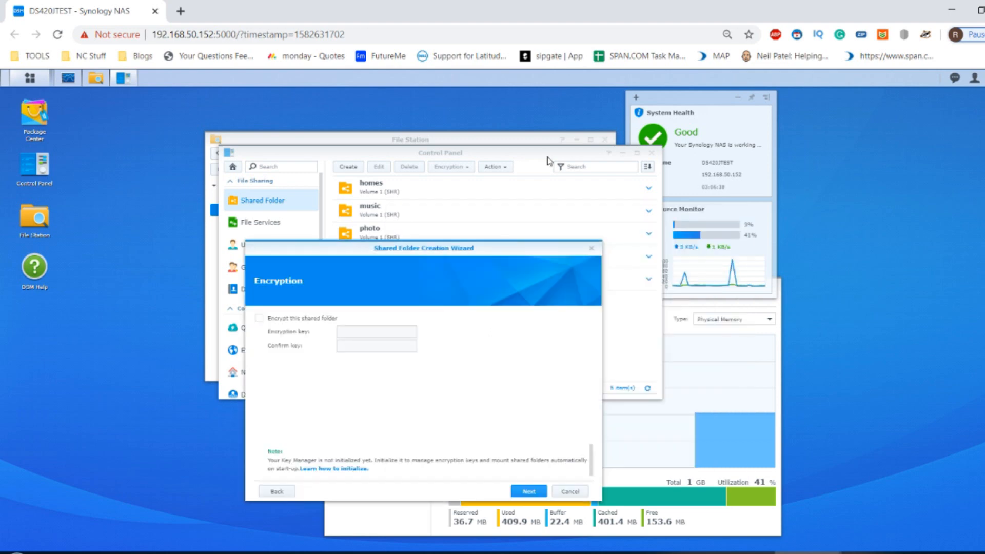
{"action": "left_click", "coordinate": [708, 106]}
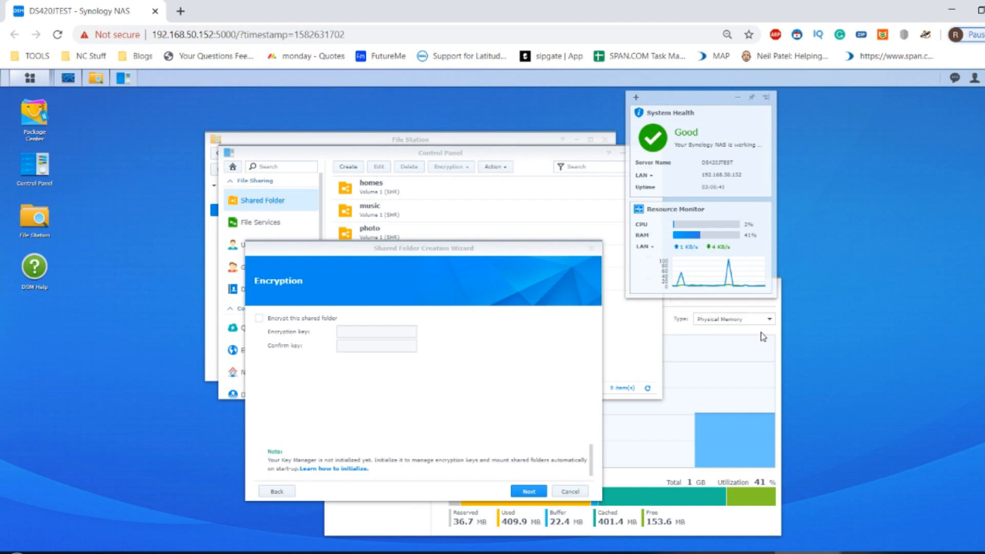
{"action": "left_click", "coordinate": [763, 337]}
{"action": "left_click_drag", "start_coordinate": [695, 283], "coordinate": [703, 293]}
{"action": "left_click", "coordinate": [436, 248]}
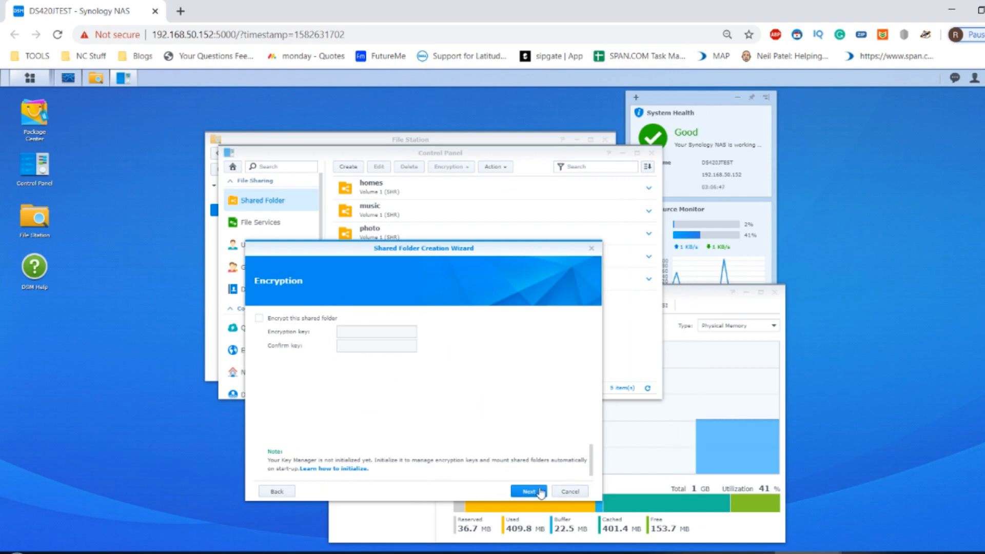
{"action": "left_click", "coordinate": [540, 492]}
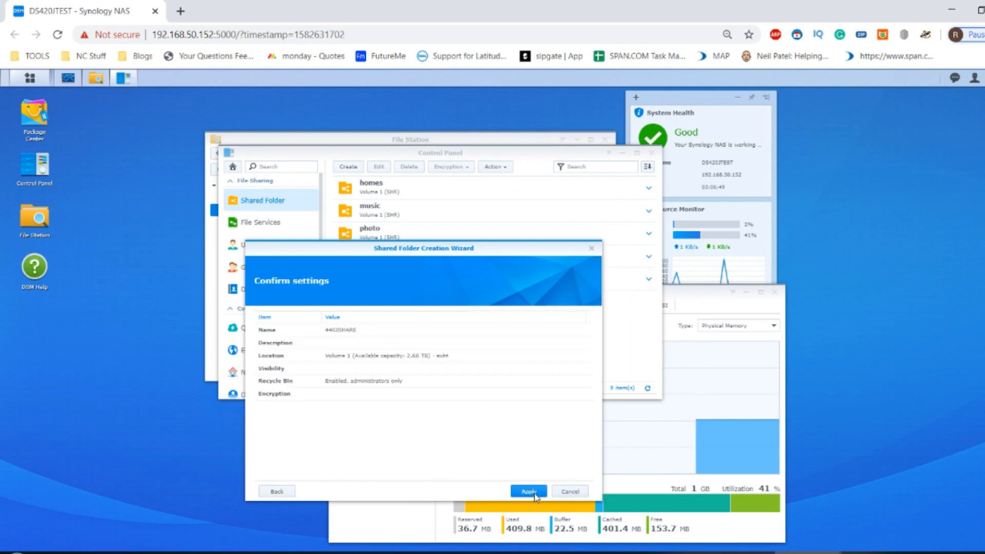
{"action": "left_click", "coordinate": [535, 493]}
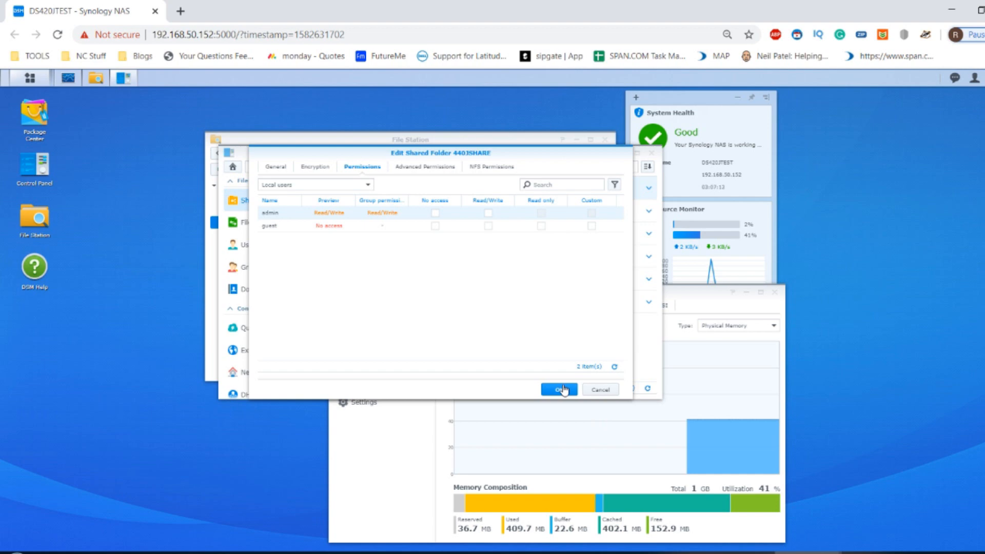
Accept the default local user permissions for 440JSHARE and close Control Panel.
{"action": "left_click", "coordinate": [282, 229]}
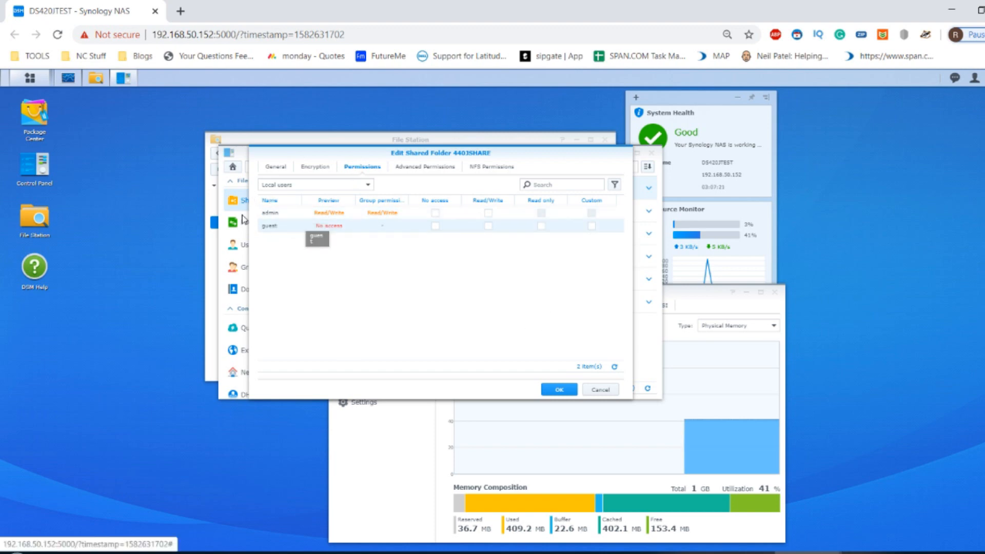
{"action": "left_click", "coordinate": [579, 390]}
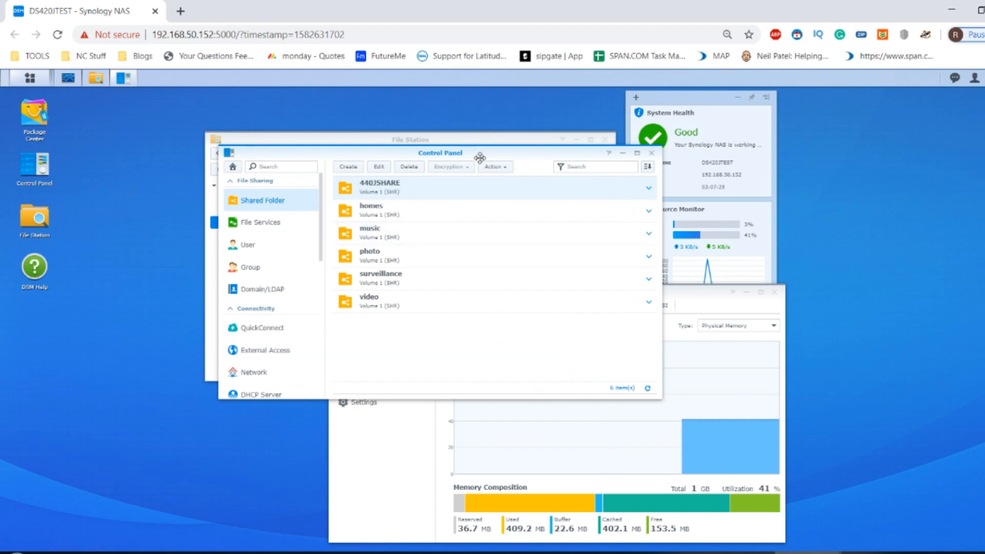
{"action": "left_click_drag", "start_coordinate": [484, 149], "coordinate": [409, 203]}
{"action": "left_click", "coordinate": [578, 208]}
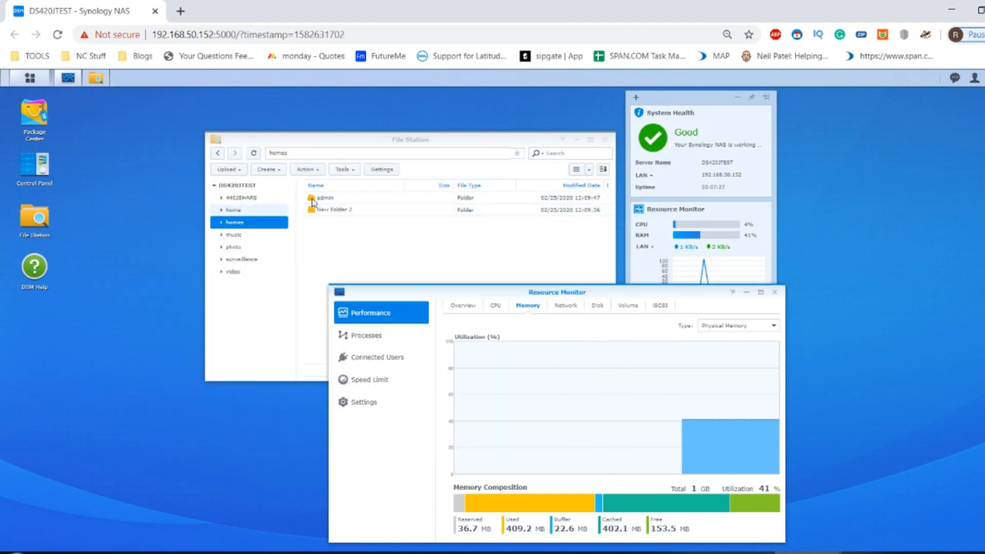
Create a folder named TEST1 inside the 440JSHARE shared folder in File Station.
{"action": "right_click", "coordinate": [243, 200]}
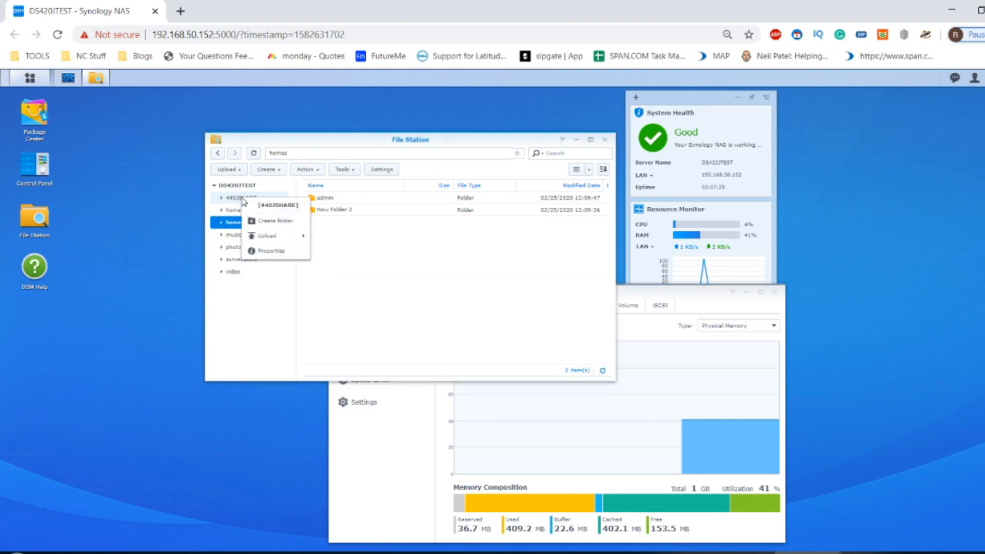
{"action": "left_click", "coordinate": [272, 320]}
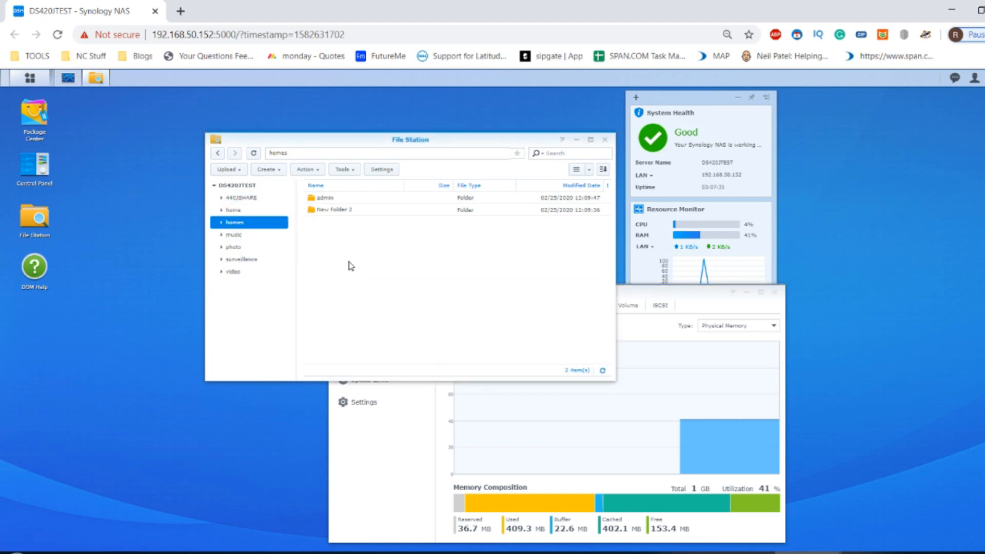
{"action": "left_click", "coordinate": [242, 200]}
{"action": "right_click", "coordinate": [241, 199]}
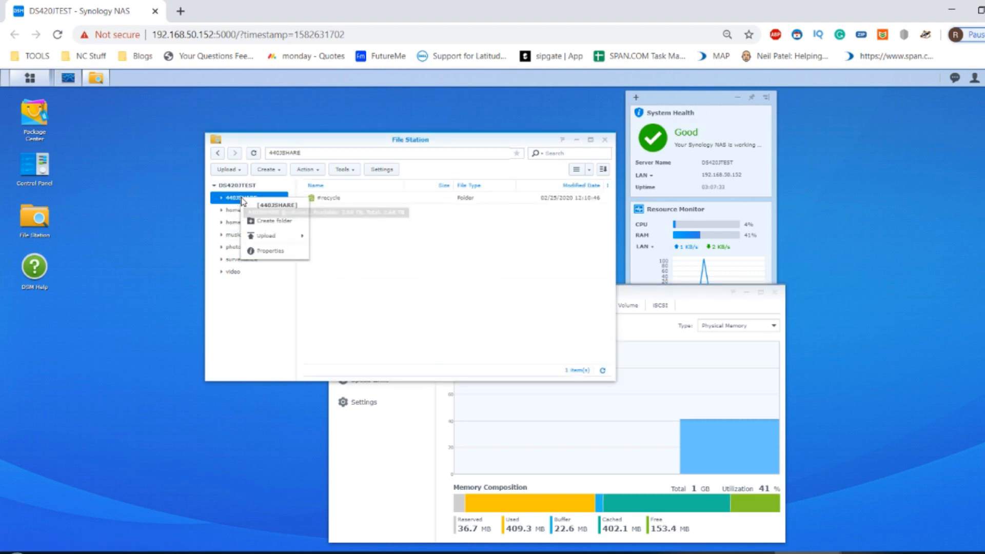
{"action": "left_click", "coordinate": [243, 200]}
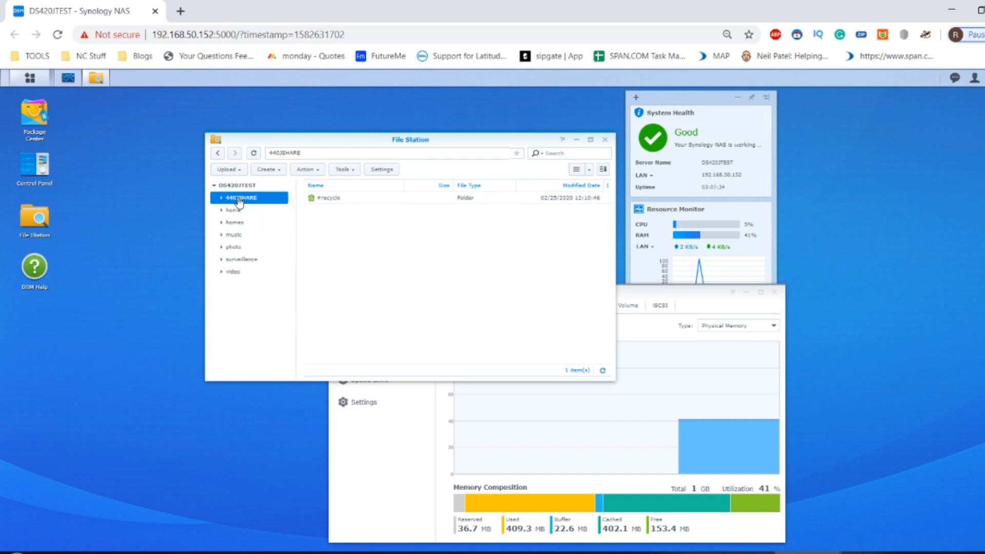
{"action": "right_click", "coordinate": [335, 211]}
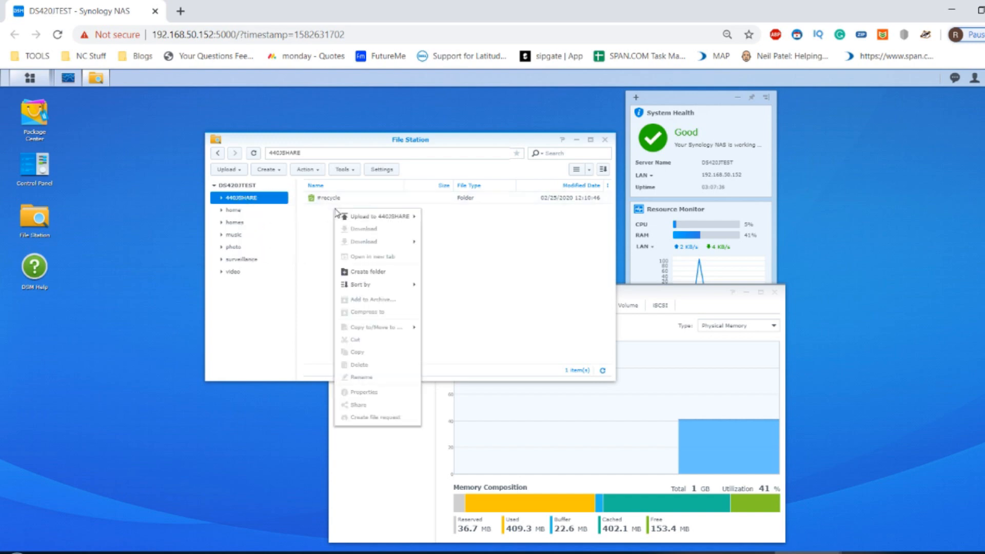
{"action": "left_click", "coordinate": [356, 273]}
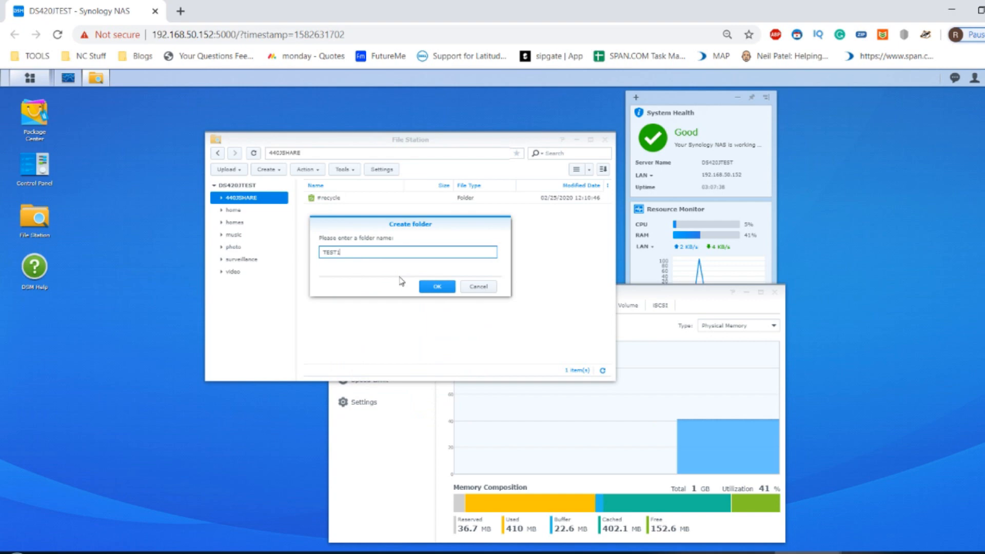
{"action": "left_click", "coordinate": [445, 288]}
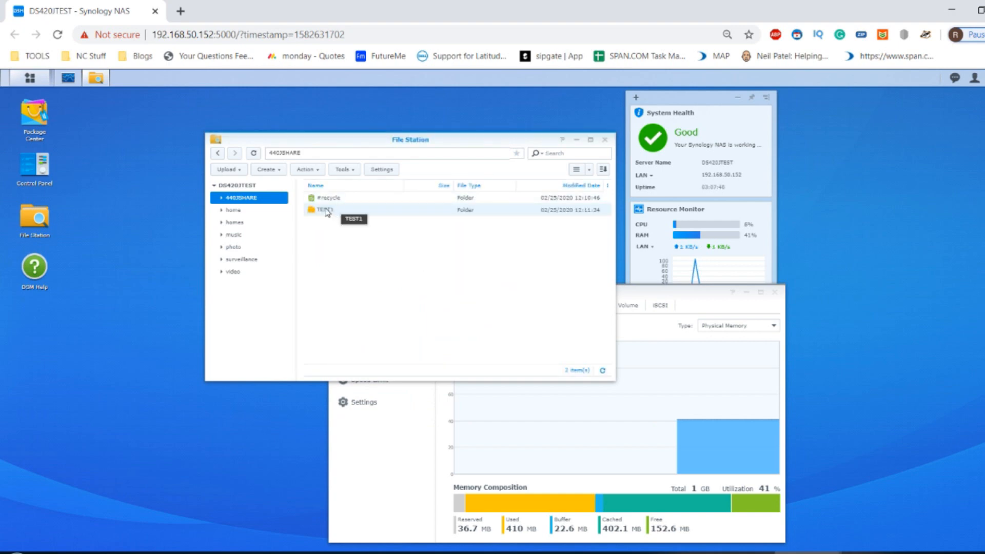
Review the sharing options of the TEST1 folder, including validity period and QR code link, and cancel without saving.
{"action": "right_click", "coordinate": [327, 212]}
{"action": "left_click", "coordinate": [359, 408]}
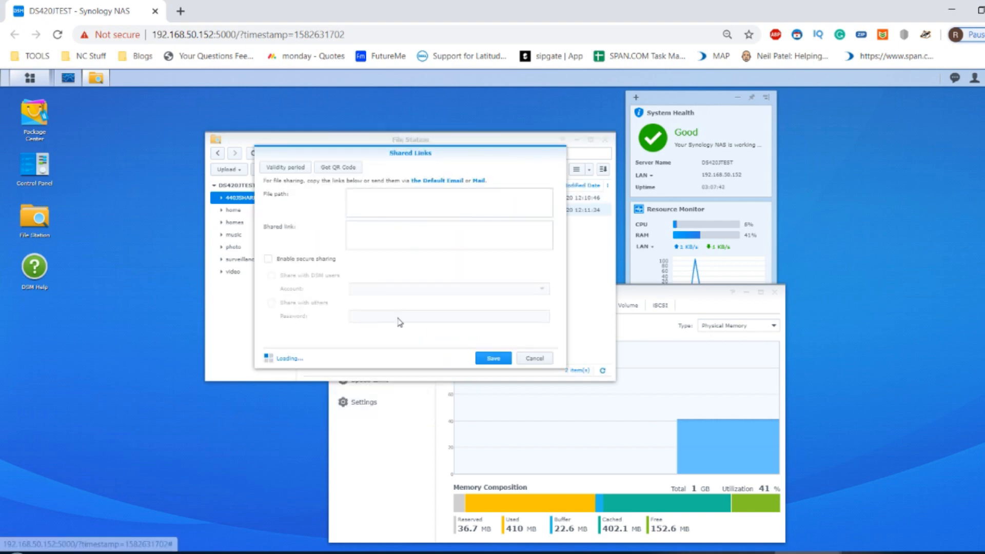
{"action": "left_click", "coordinate": [293, 168]}
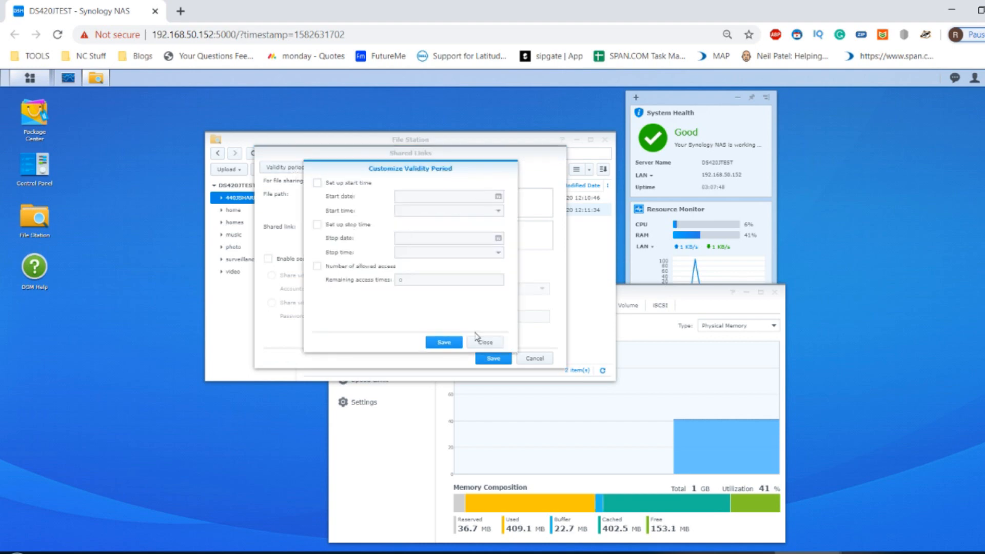
{"action": "left_click", "coordinate": [480, 341]}
{"action": "left_click", "coordinate": [348, 170]}
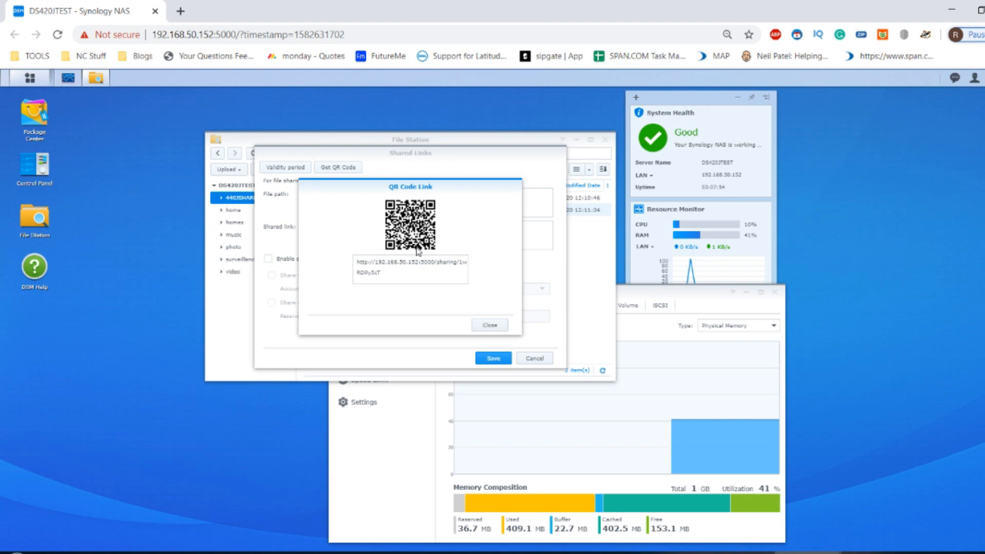
{"action": "left_click", "coordinate": [485, 324]}
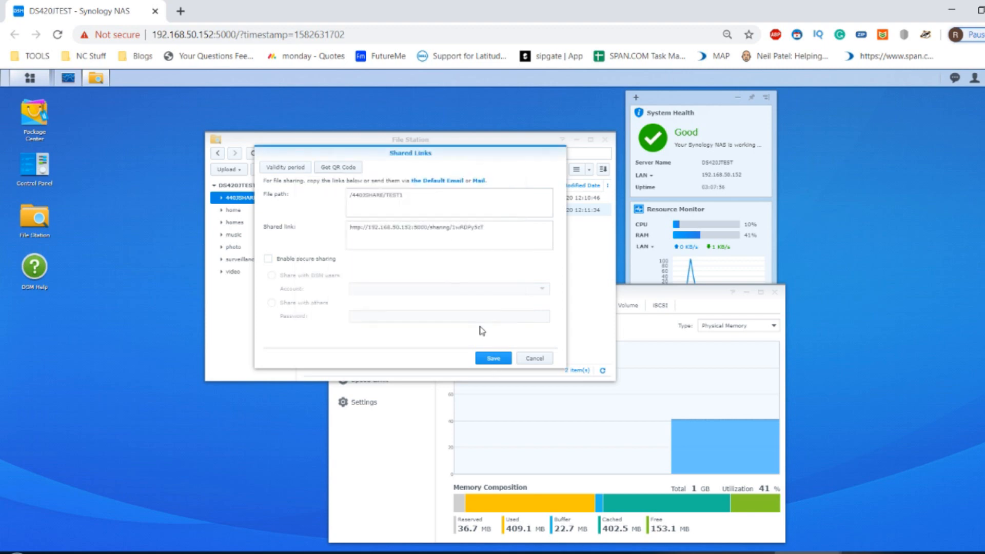
{"action": "left_click", "coordinate": [529, 361]}
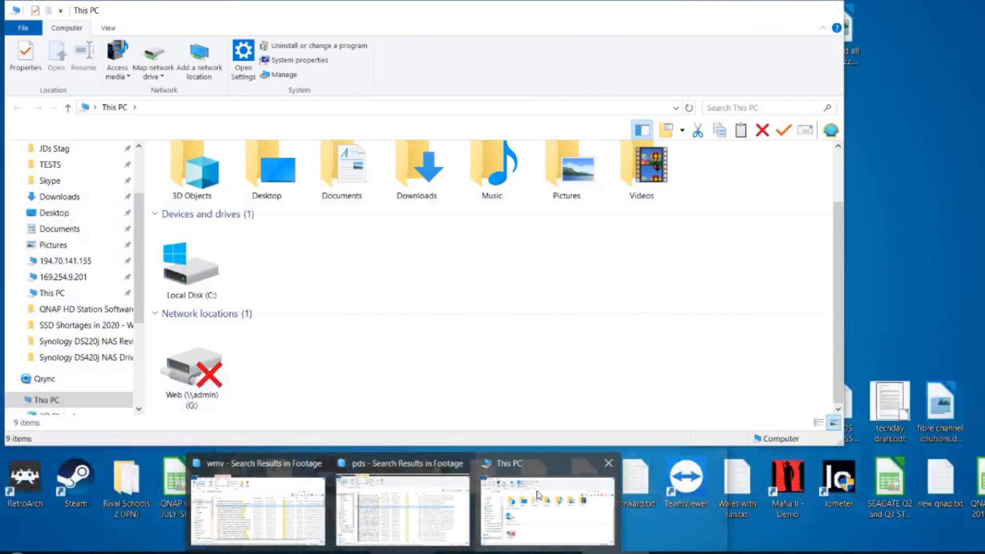
Check This PC's network locations in File Explorer, and start mapping a drive for the DS420j in Synology Assistant.
{"action": "left_click", "coordinate": [538, 496]}
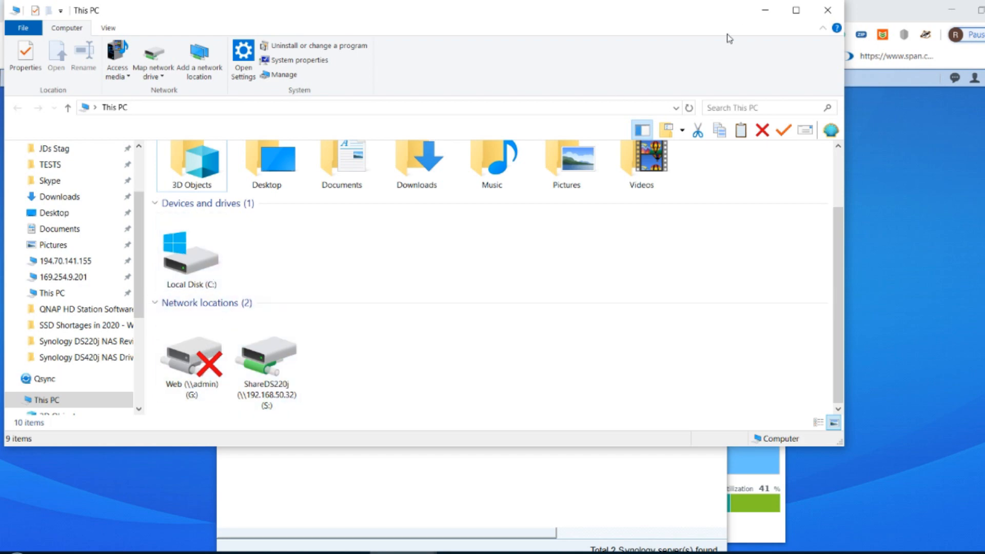
{"action": "left_click", "coordinate": [765, 10]}
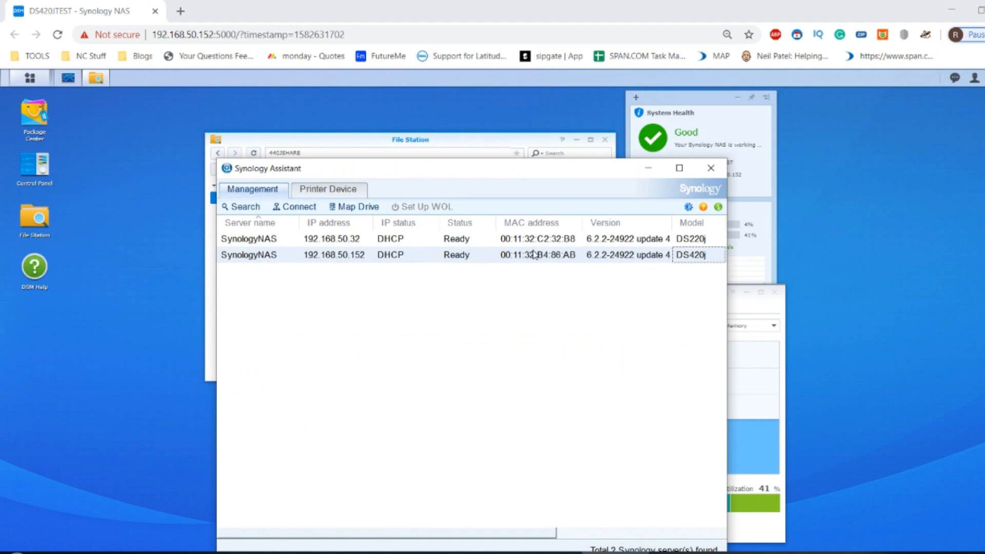
{"action": "right_click", "coordinate": [693, 259]}
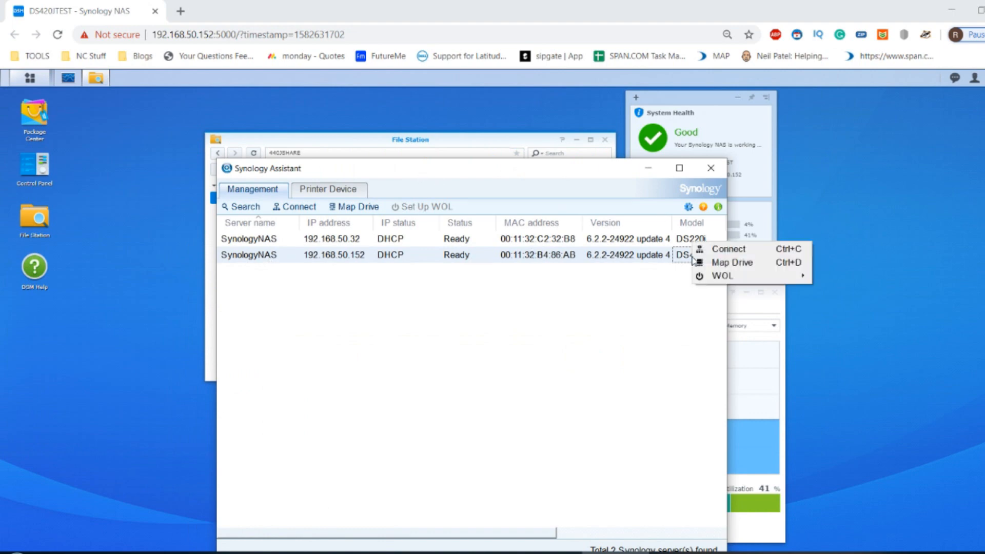
{"action": "left_click", "coordinate": [724, 264]}
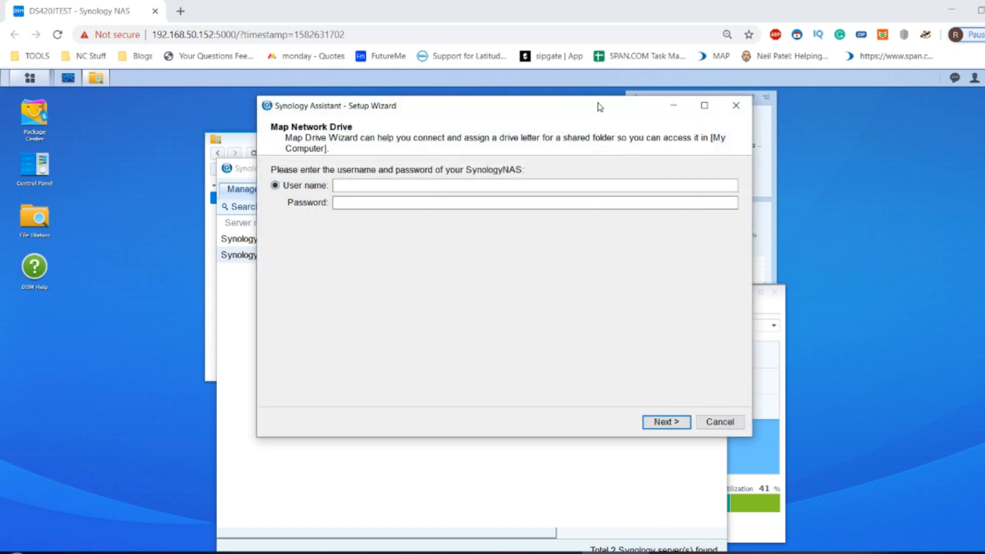
Sign in to the Map Network Drive wizard with the user name admin and the account password.
{"action": "type", "text": "ADMIN"}
{"action": "key", "text": "Tab"}
{"action": "key", "text": "shift+Tab"}
{"action": "type", "text": "admin"}
{"action": "key", "text": "Tab"}
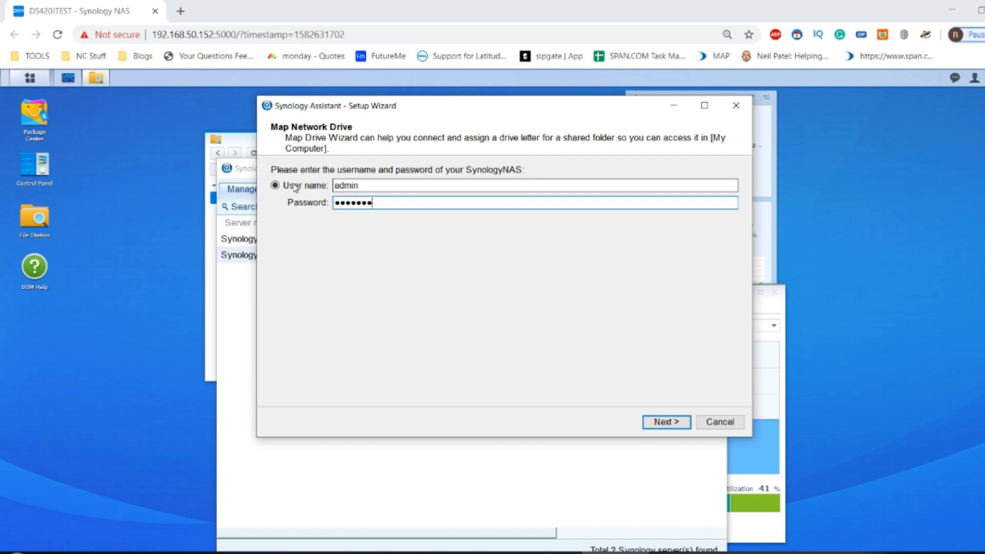
{"action": "type", "text": "••••••••"}
{"action": "left_click", "coordinate": [654, 424]}
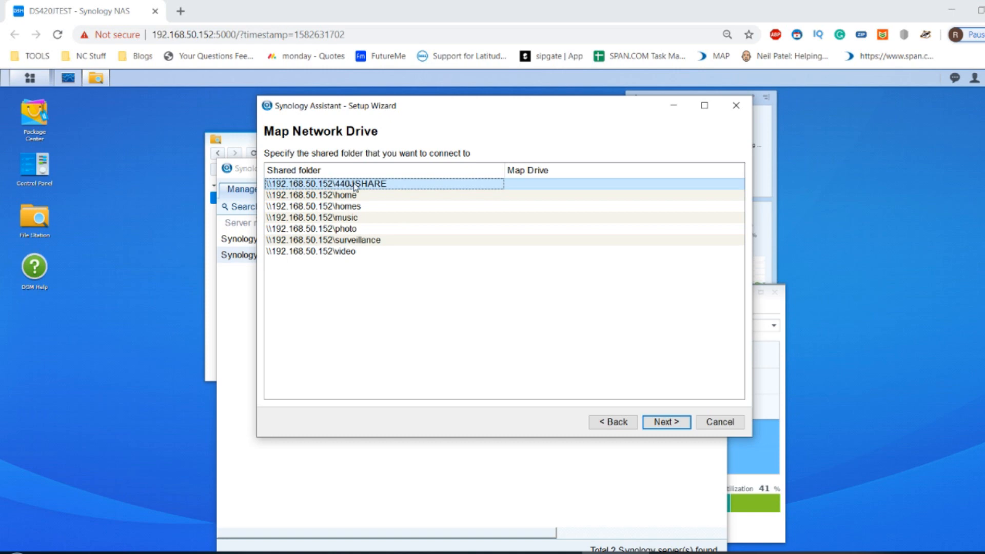
Map the 440JSHARE shared folder to drive T: without reconnecting at logon, and finish the wizard.
{"action": "left_click_drag", "start_coordinate": [429, 106], "coordinate": [328, 124]}
{"action": "left_click", "coordinate": [556, 441]}
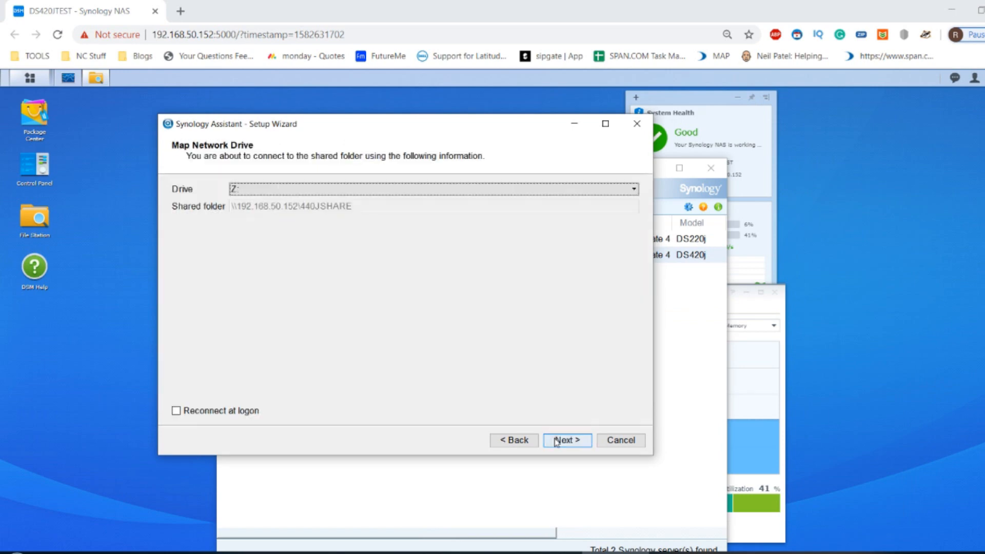
{"action": "left_click", "coordinate": [394, 189]}
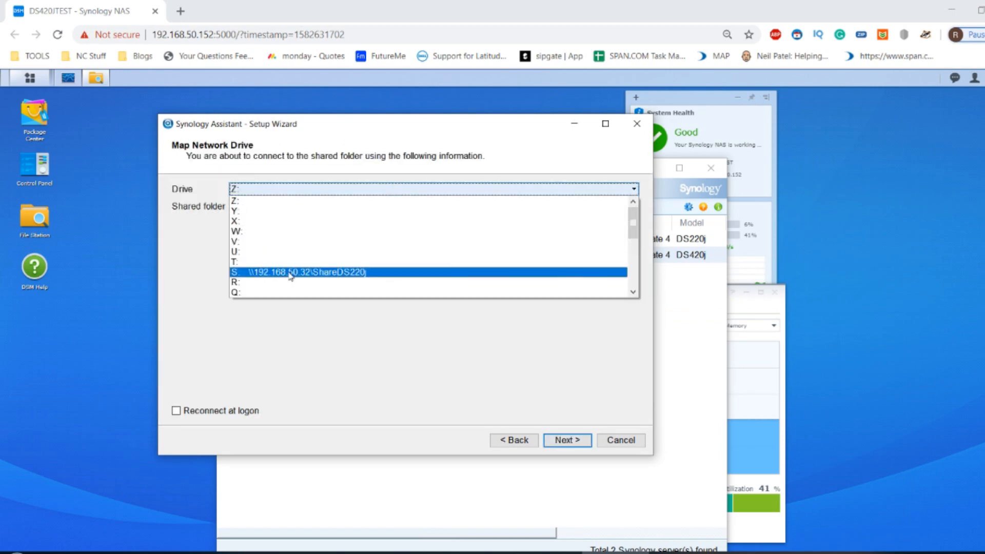
{"action": "left_click", "coordinate": [286, 262]}
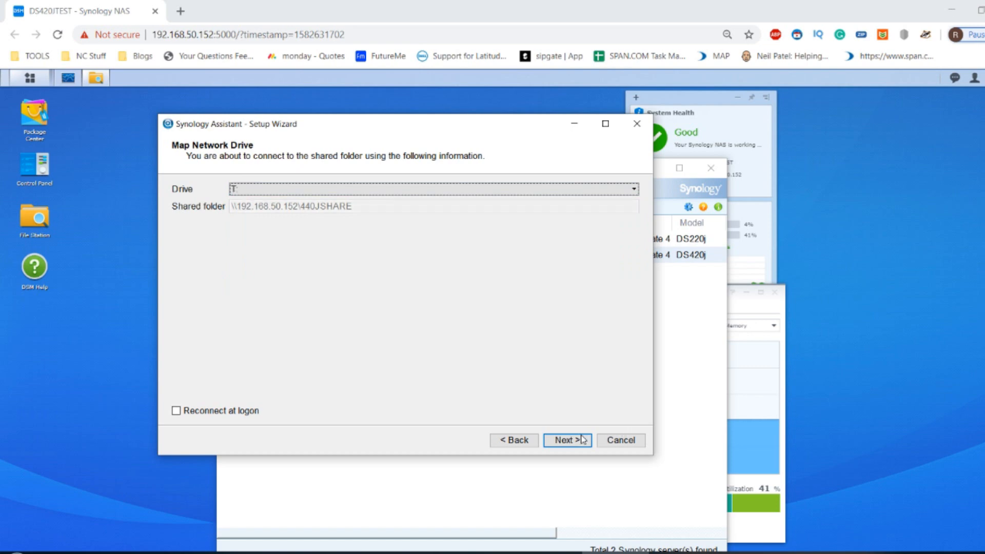
{"action": "left_click", "coordinate": [566, 441]}
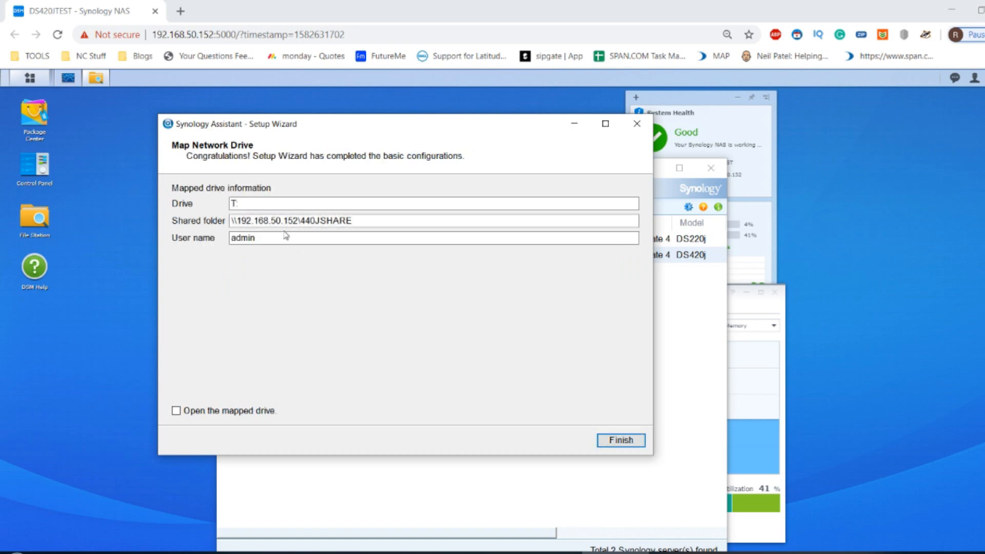
{"action": "left_click", "coordinate": [626, 444]}
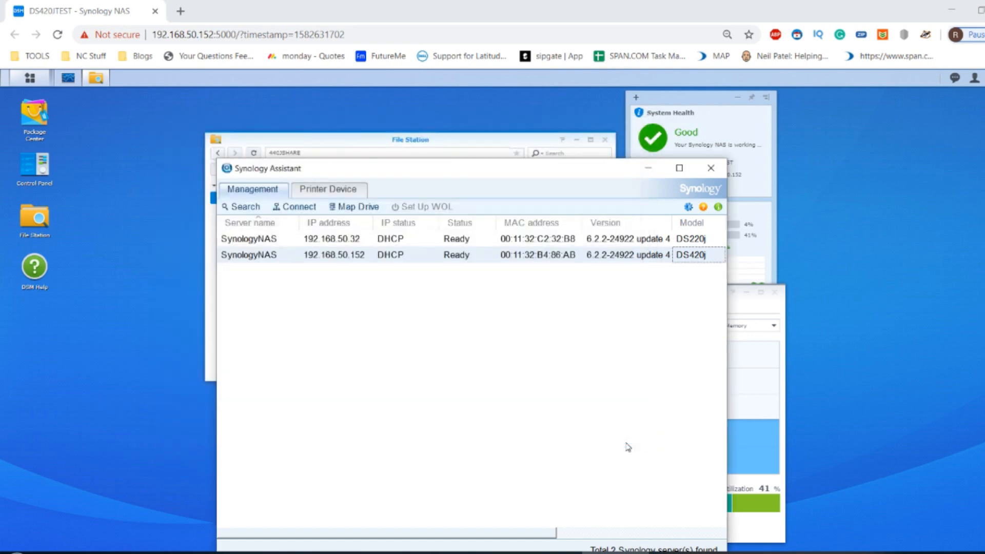
Open the mapped 440JSHARE (T:) drive from This PC in File Explorer, check its folders, and close the window.
{"action": "mouse_move", "coordinate": [410, 552]}
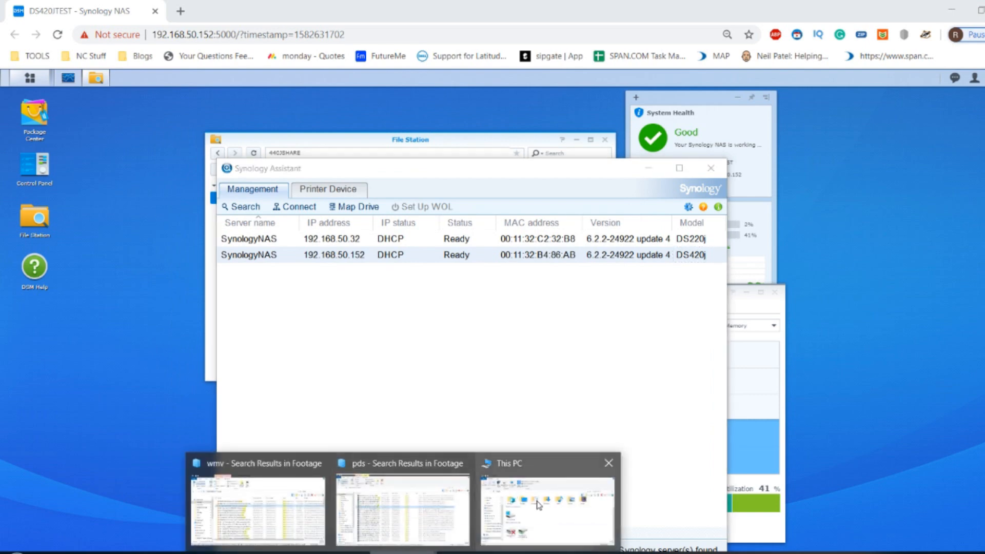
{"action": "left_click", "coordinate": [546, 523]}
{"action": "left_click", "coordinate": [329, 367]}
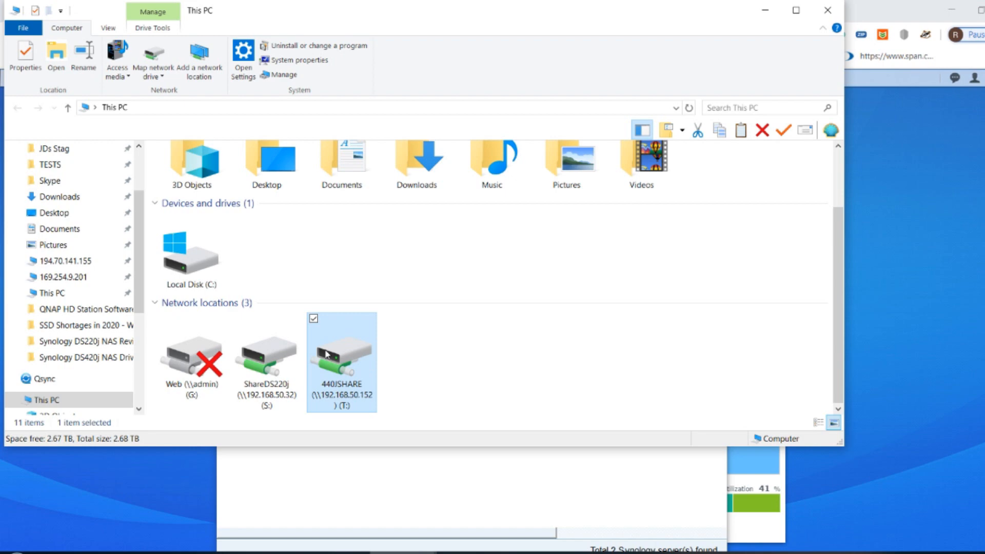
{"action": "double_click", "coordinate": [327, 354]}
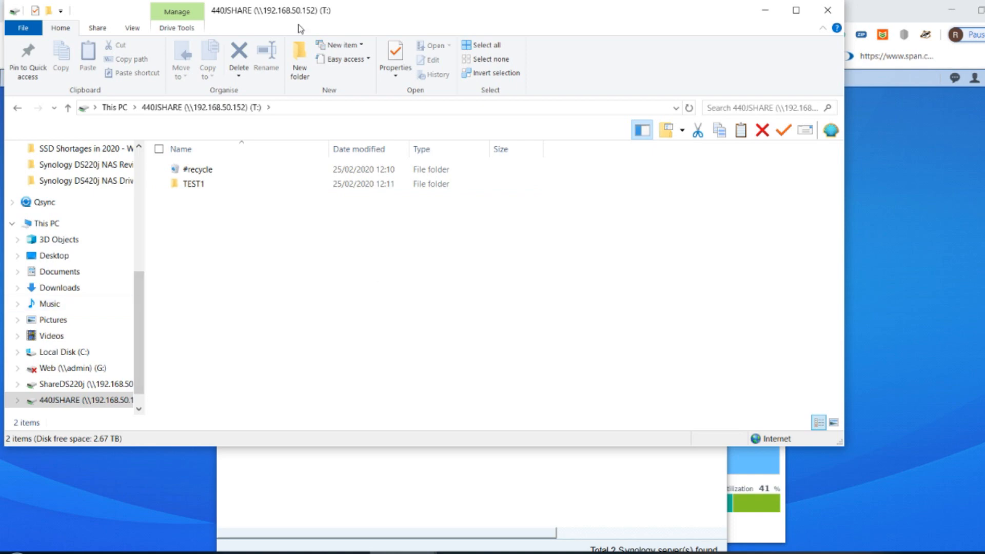
{"action": "left_click_drag", "start_coordinate": [314, 15], "coordinate": [353, 112]}
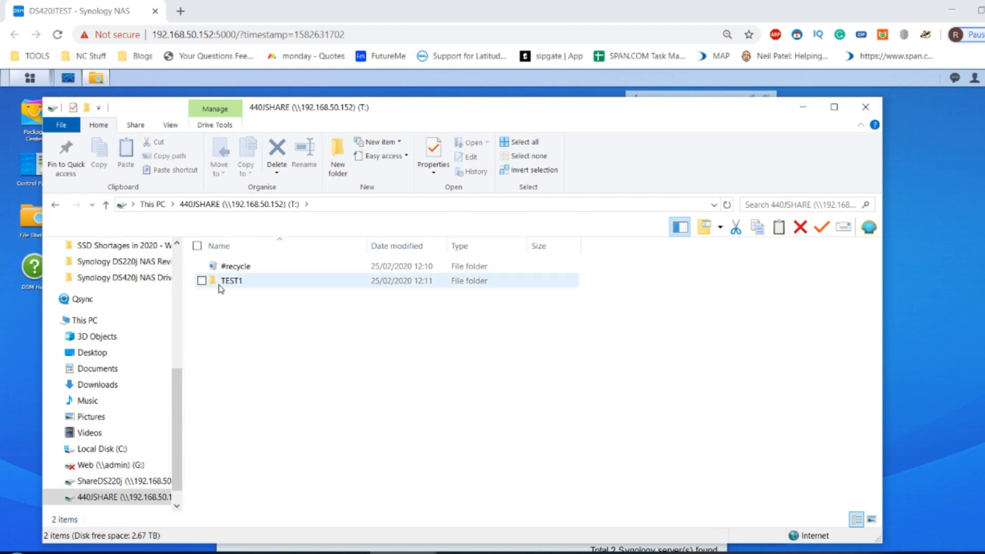
{"action": "left_click_drag", "start_coordinate": [273, 110], "coordinate": [287, 119]}
{"action": "left_click", "coordinate": [881, 116]}
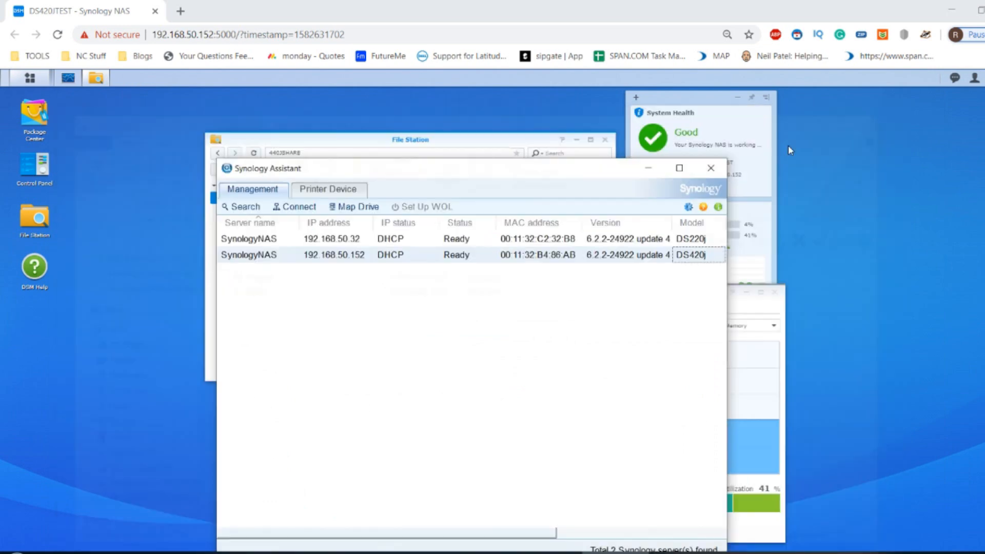
Return to DSM in the browser, bring Resource Monitor's memory view forward, and close File Station.
{"action": "left_click", "coordinate": [708, 101]}
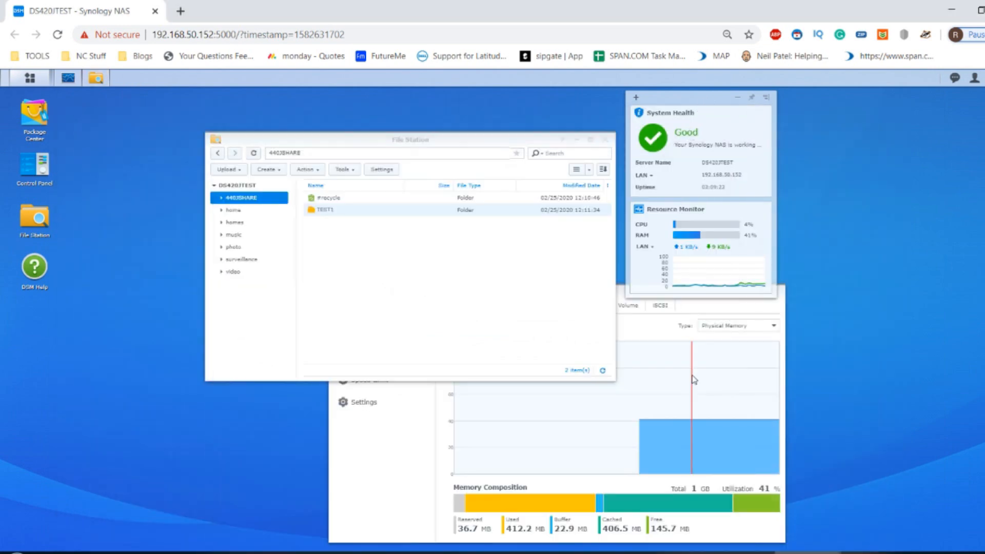
{"action": "left_click", "coordinate": [780, 314]}
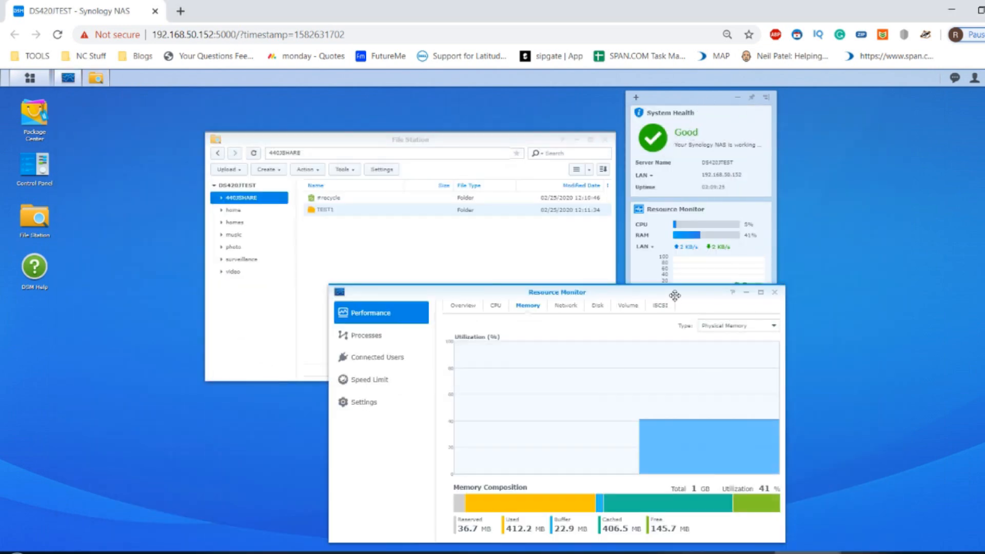
{"action": "mouse_move", "coordinate": [669, 442]}
{"action": "left_click", "coordinate": [481, 140]}
{"action": "left_click_drag", "start_coordinate": [481, 141], "coordinate": [411, 139]}
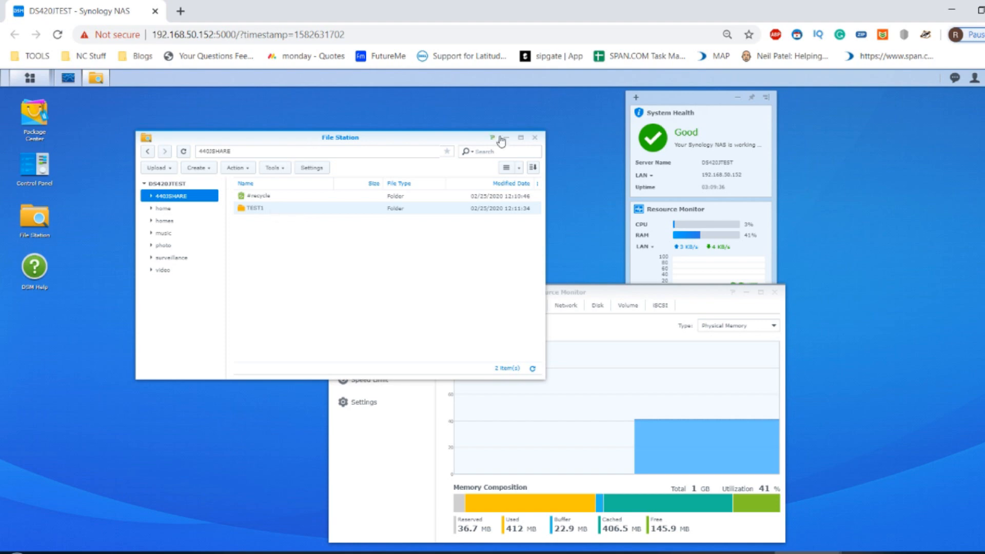
{"action": "left_click", "coordinate": [535, 139]}
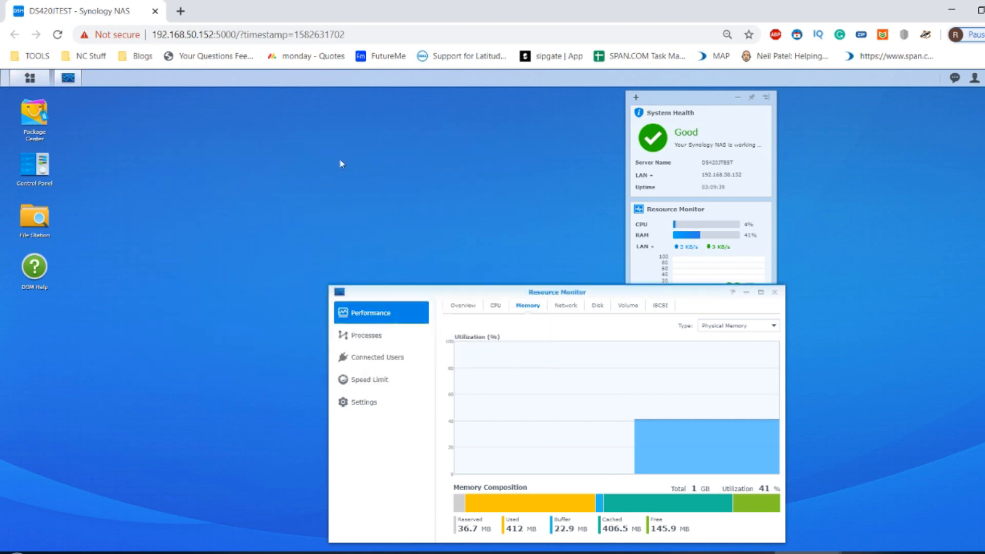
Open Control Panel and switch it to advanced mode to show all settings categories.
{"action": "left_click", "coordinate": [23, 78]}
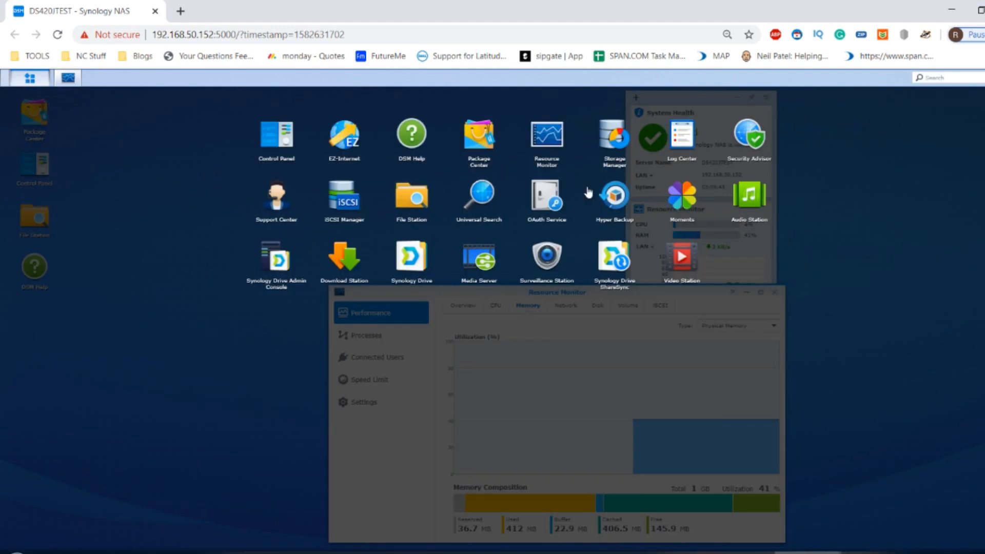
{"action": "left_click", "coordinate": [287, 143]}
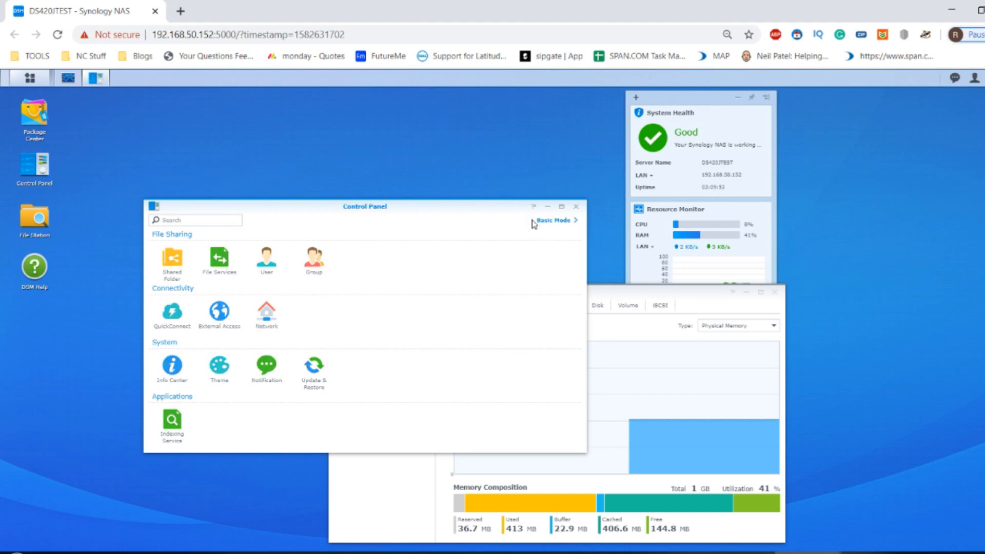
{"action": "left_click", "coordinate": [531, 221]}
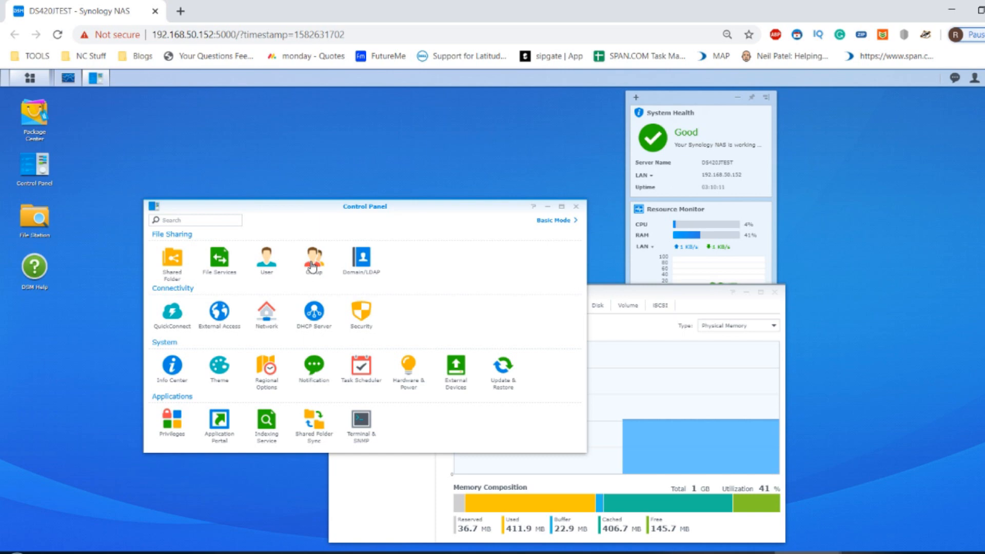
Start creating a user in Control Panel, entering the user's name, the password and its confirmation, with the email left blank.
{"action": "left_click", "coordinate": [266, 266]}
{"action": "left_click", "coordinate": [275, 235]}
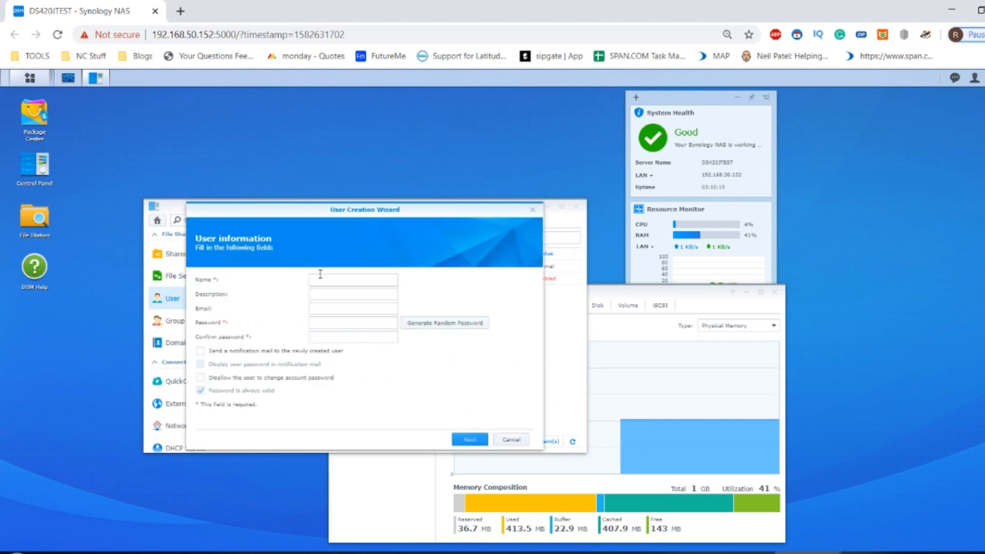
{"action": "left_click", "coordinate": [326, 277]}
{"action": "type", "text": "Re"}
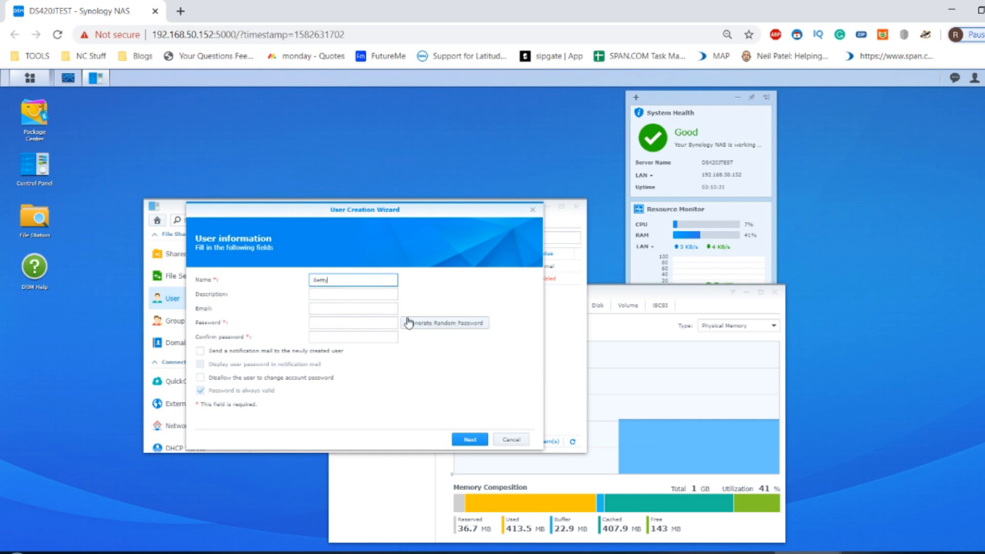
{"action": "left_click", "coordinate": [391, 319]}
{"action": "type", "text": "********"}
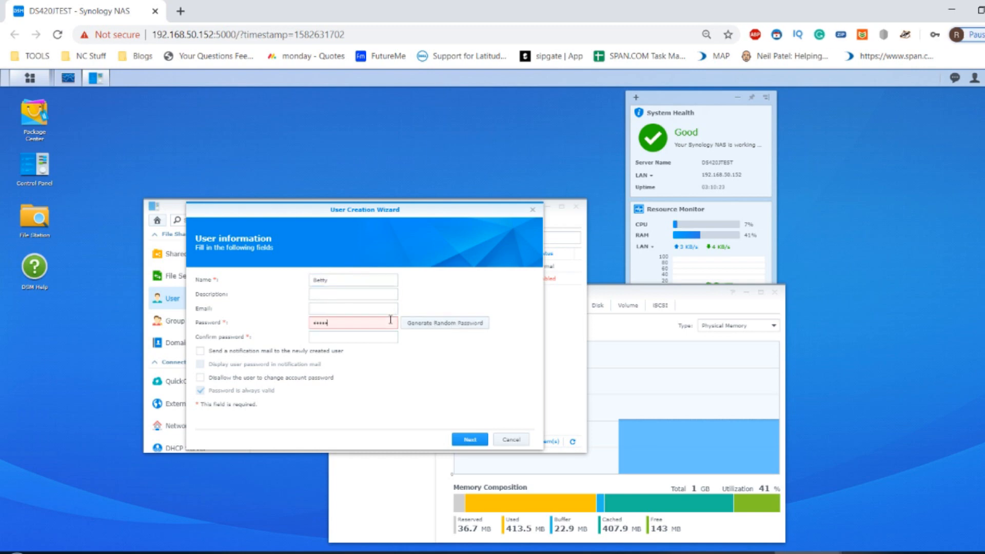
{"action": "key", "text": "Tab"}
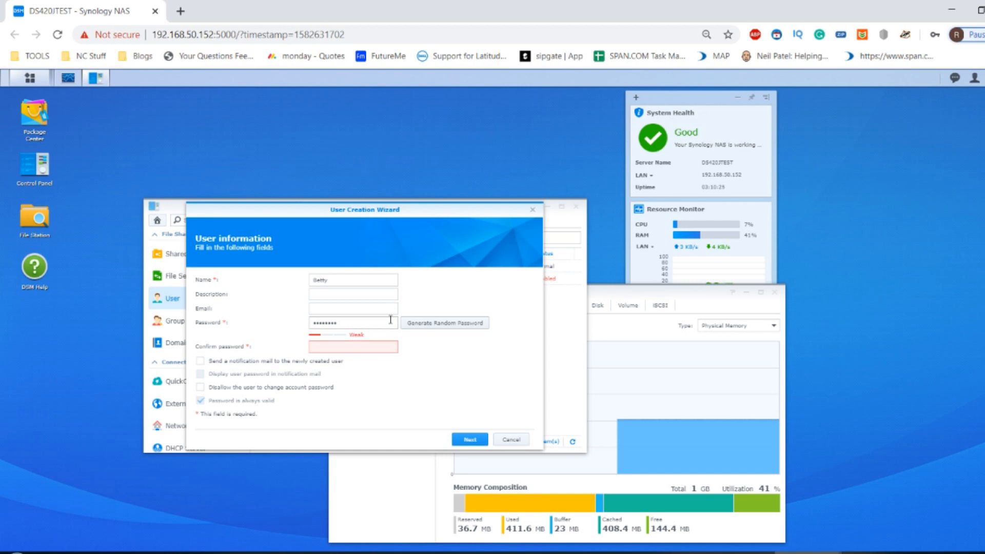
{"action": "left_click", "coordinate": [348, 347]}
{"action": "type", "text": "*********"}
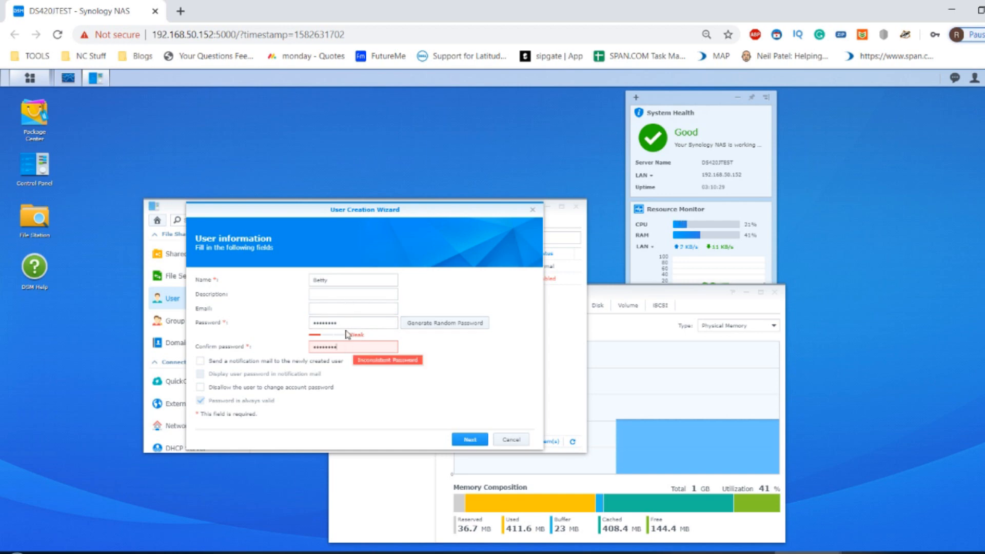
{"action": "left_click", "coordinate": [342, 308]}
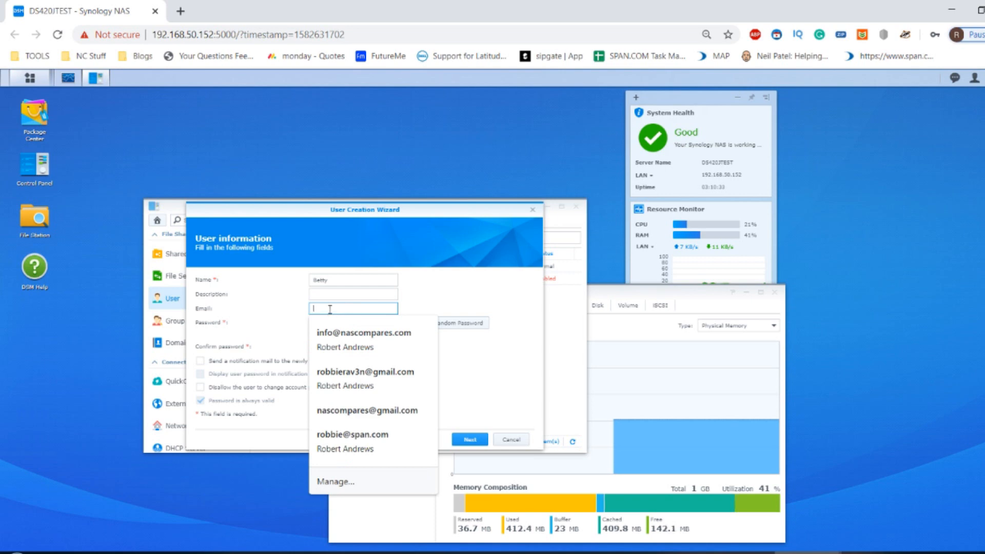
{"action": "key", "text": "Tab"}
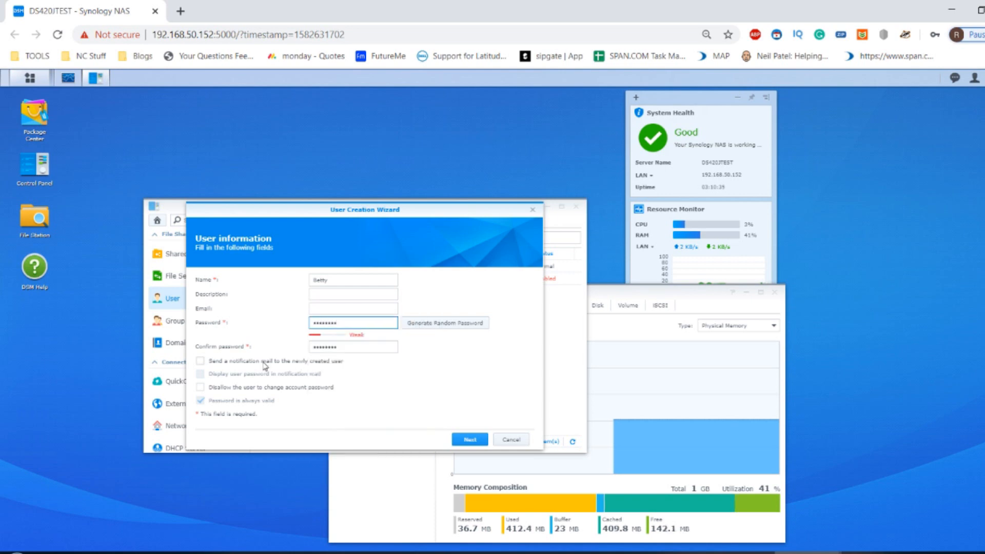
{"action": "left_click", "coordinate": [471, 440]}
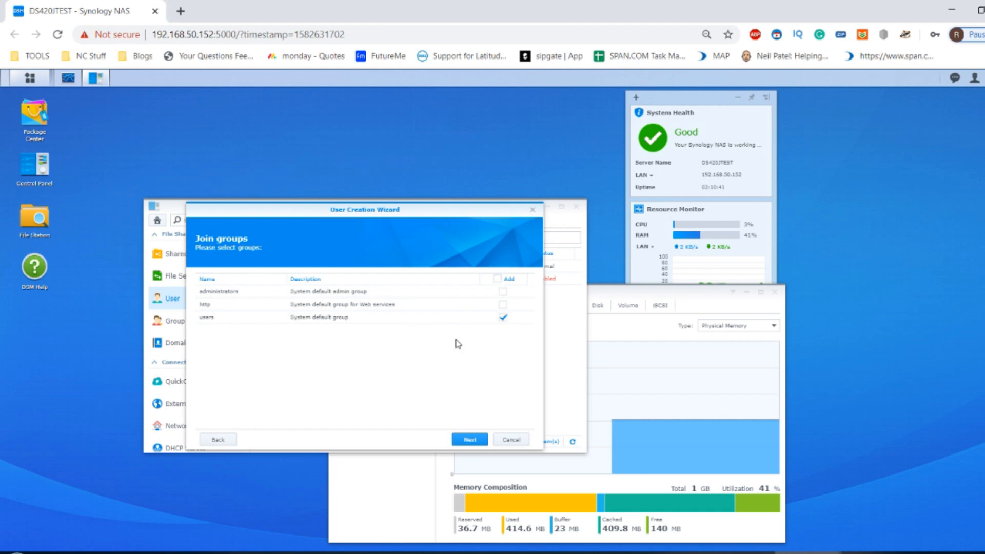
Create the user in the users group, keeping the default folder permissions, quota, application permissions and speed limits.
{"action": "left_click", "coordinate": [471, 440]}
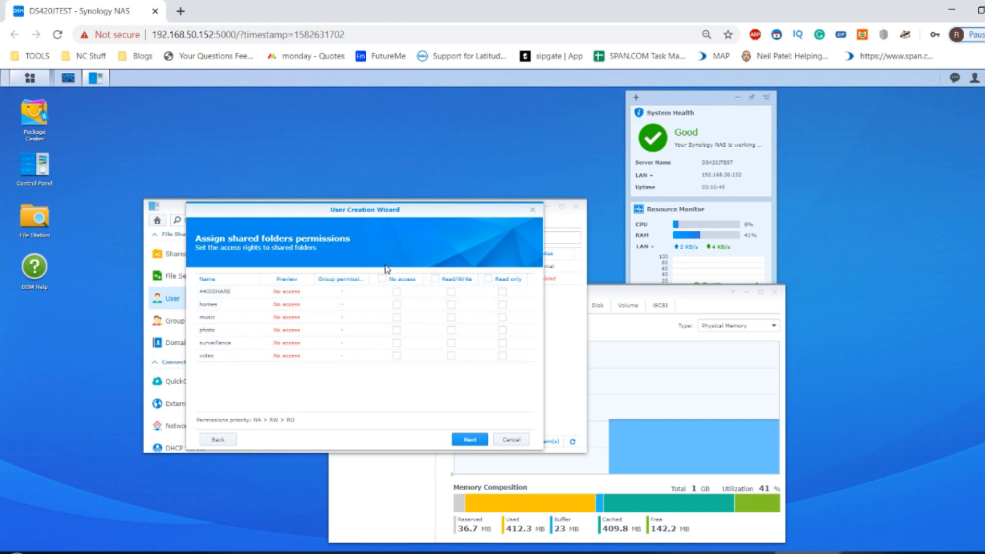
{"action": "left_click", "coordinate": [470, 440]}
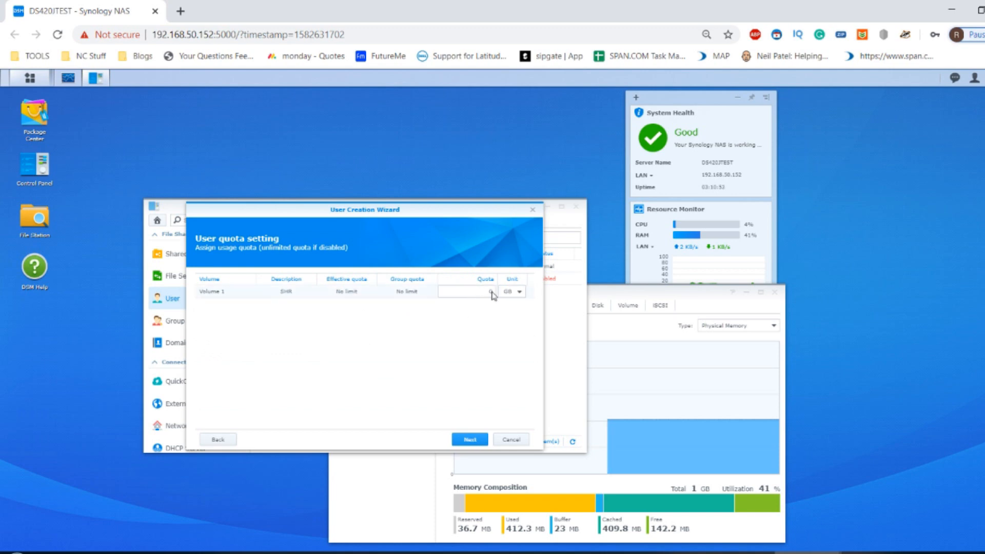
{"action": "left_click", "coordinate": [477, 440]}
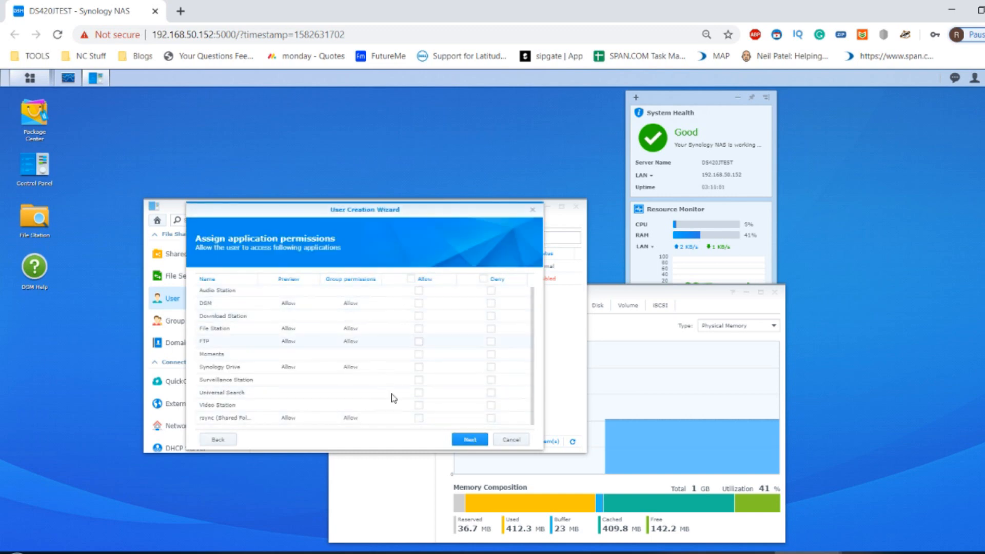
{"action": "left_click", "coordinate": [470, 440]}
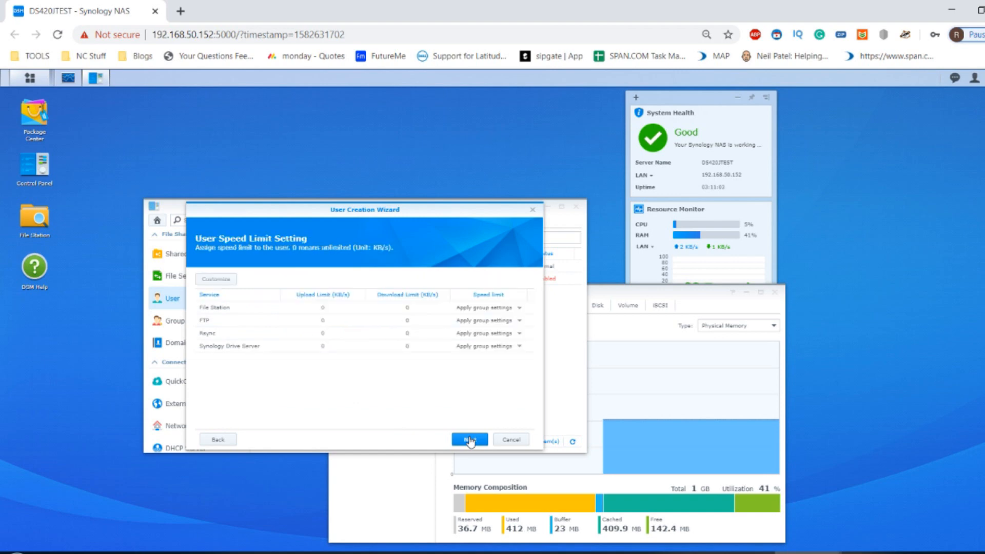
{"action": "left_click", "coordinate": [470, 440]}
{"action": "left_click", "coordinate": [470, 439]}
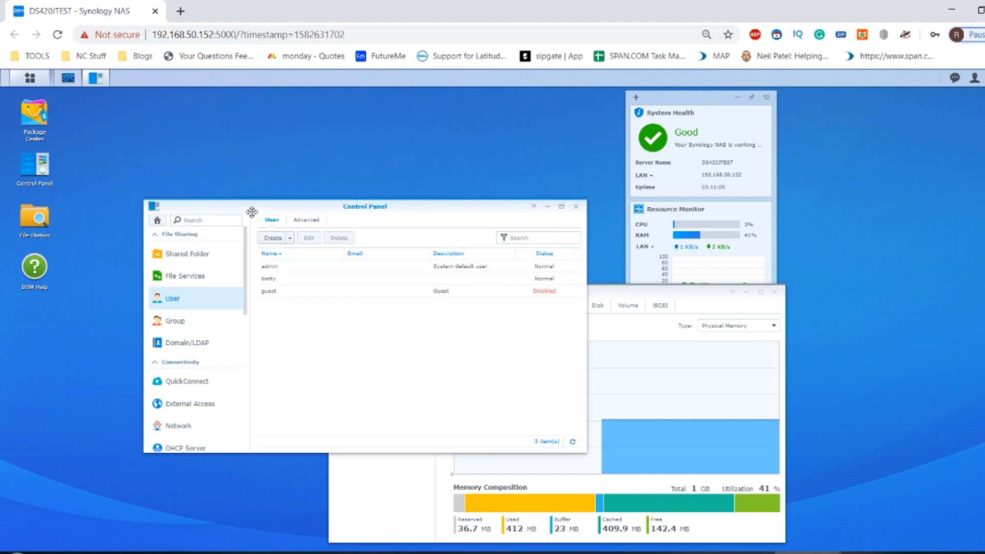
Highlight the NAS address 192.168.50.152 in the browser's URL and select the new account in the user list.
{"action": "left_click", "coordinate": [217, 36]}
{"action": "left_click_drag", "start_coordinate": [215, 34], "coordinate": [149, 33]}
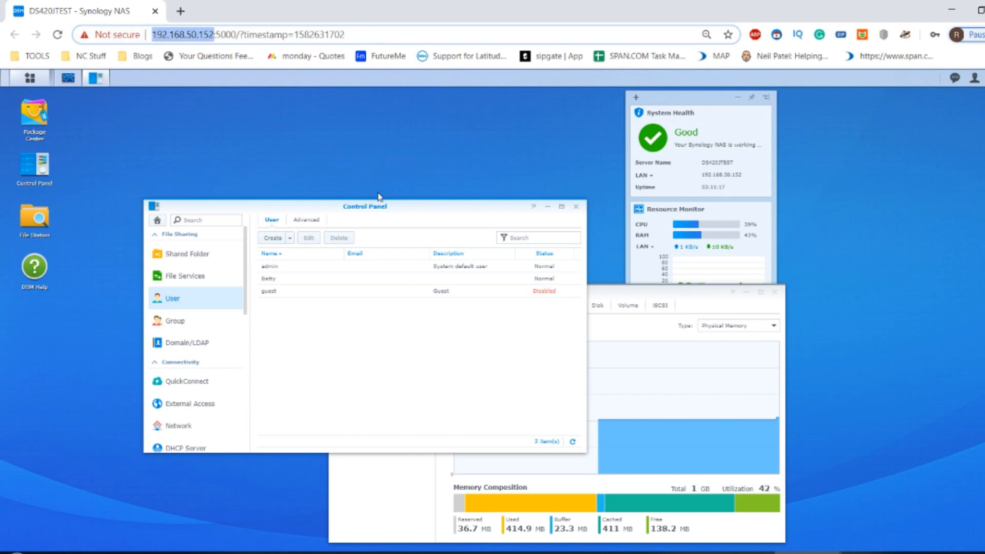
{"action": "left_click", "coordinate": [545, 281]}
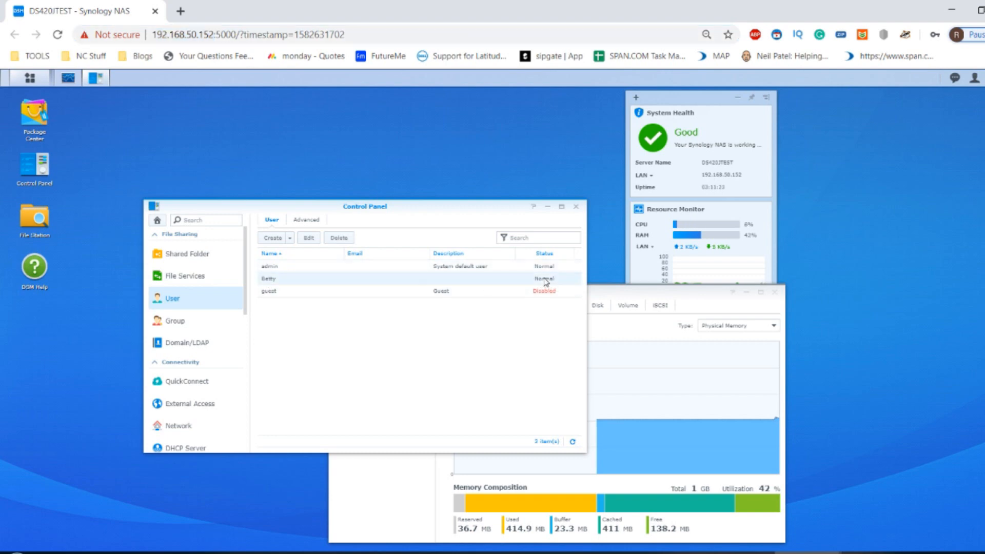
Look at the general Network settings from the Control Panel overview and close Control Panel.
{"action": "left_click", "coordinate": [157, 221]}
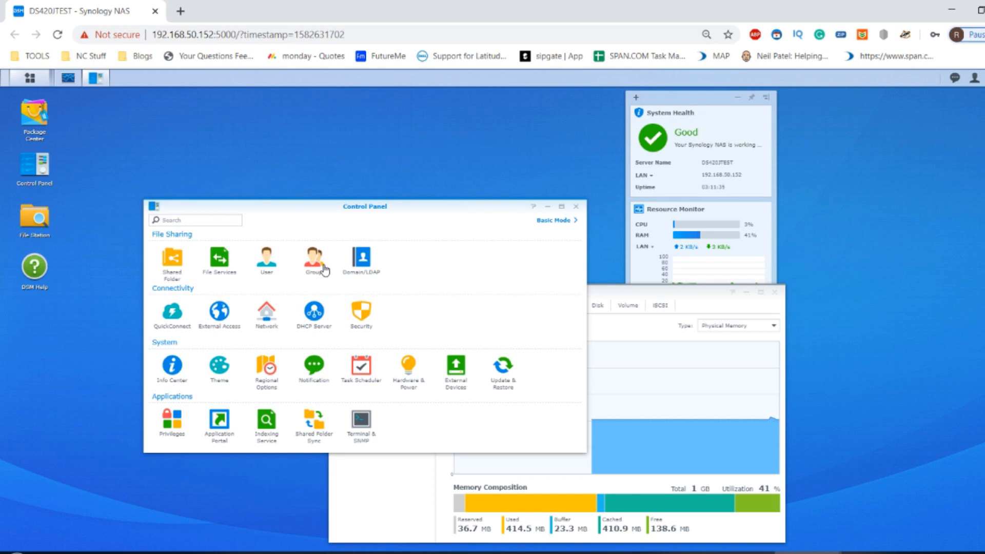
{"action": "left_click", "coordinate": [267, 314]}
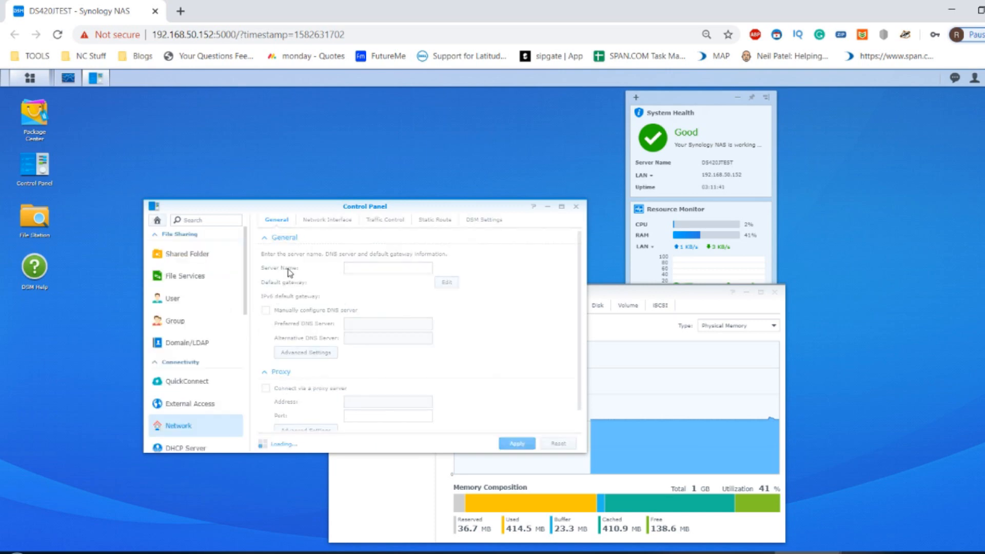
{"action": "left_click", "coordinate": [577, 207]}
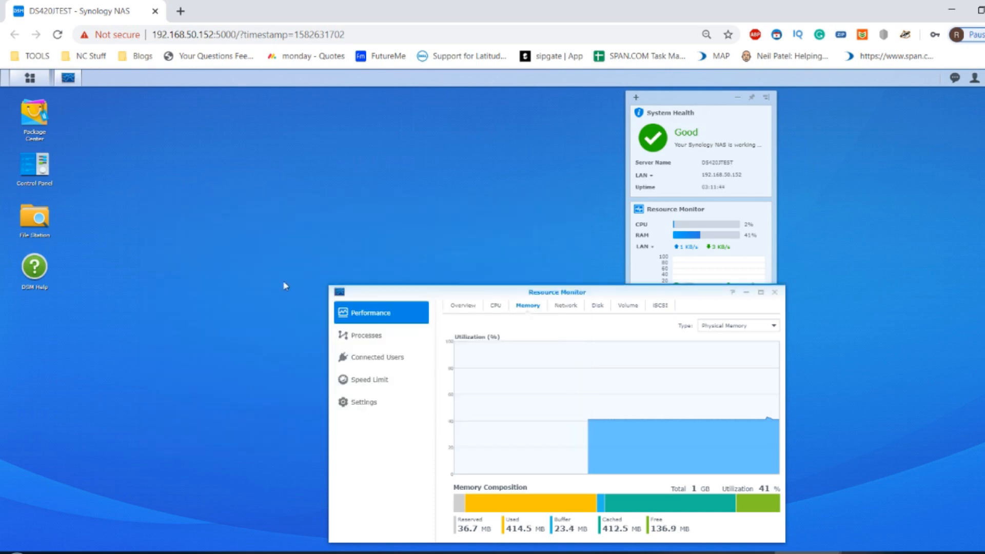
Open Control Panel, look at the general QuickConnect settings and return to the Control Panel overview.
{"action": "left_click", "coordinate": [30, 78]}
{"action": "left_click", "coordinate": [376, 290]}
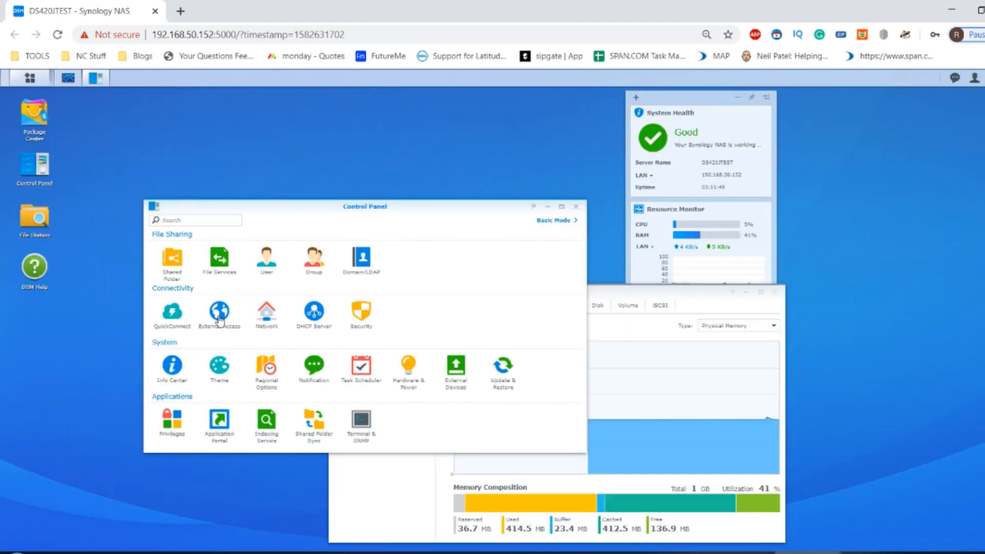
{"action": "left_click", "coordinate": [175, 311]}
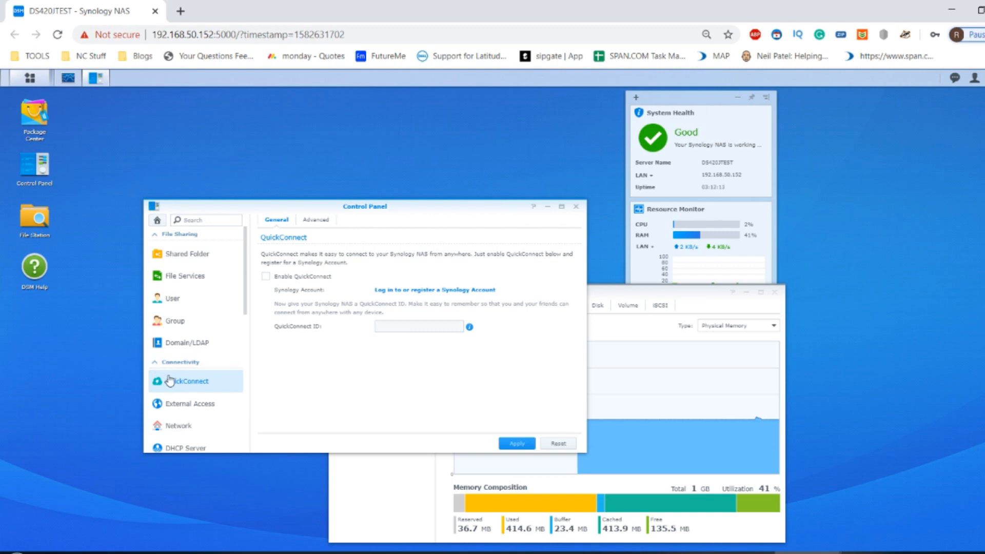
{"action": "left_click", "coordinate": [157, 220]}
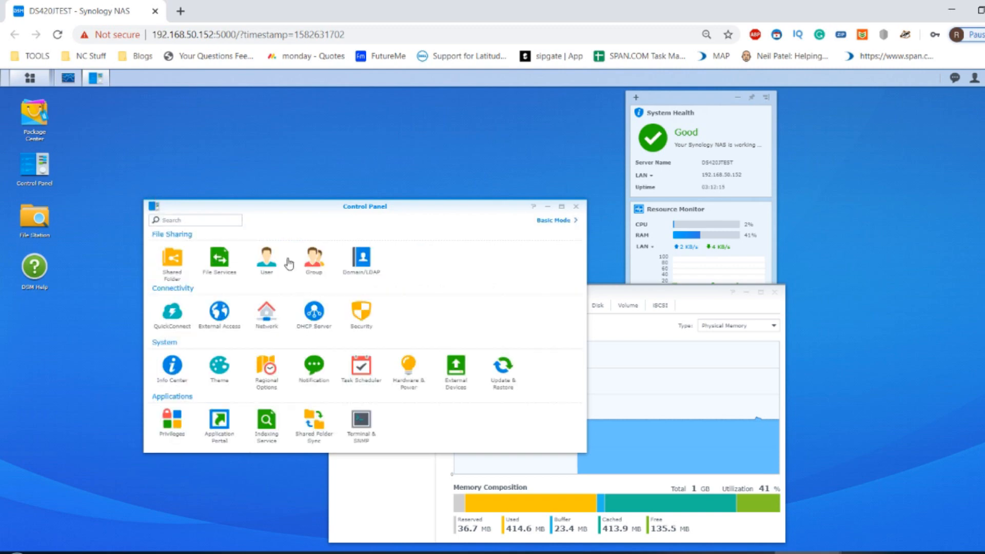
Look at the DDNS page under External Access and the External Devices page, and close Control Panel.
{"action": "left_click", "coordinate": [221, 314]}
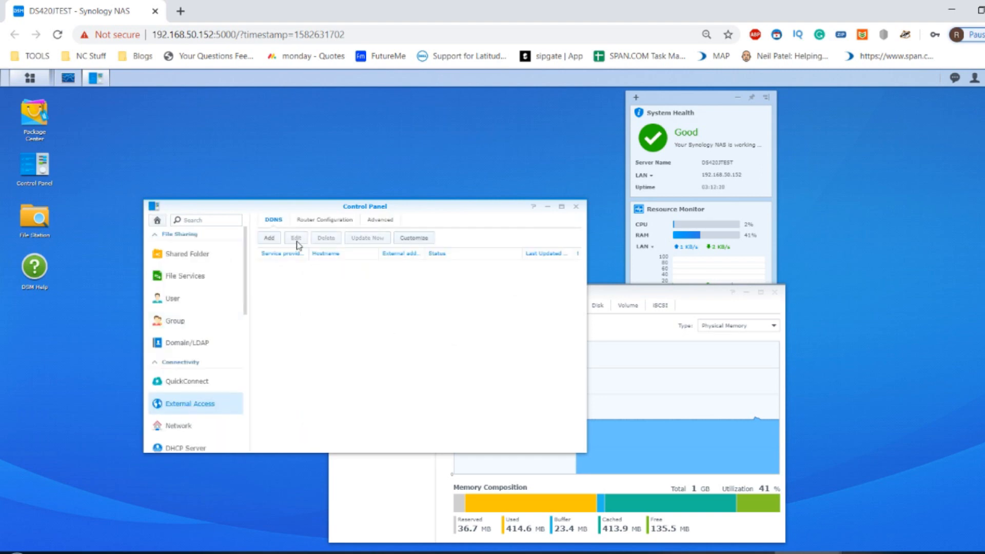
{"action": "left_click", "coordinate": [157, 219]}
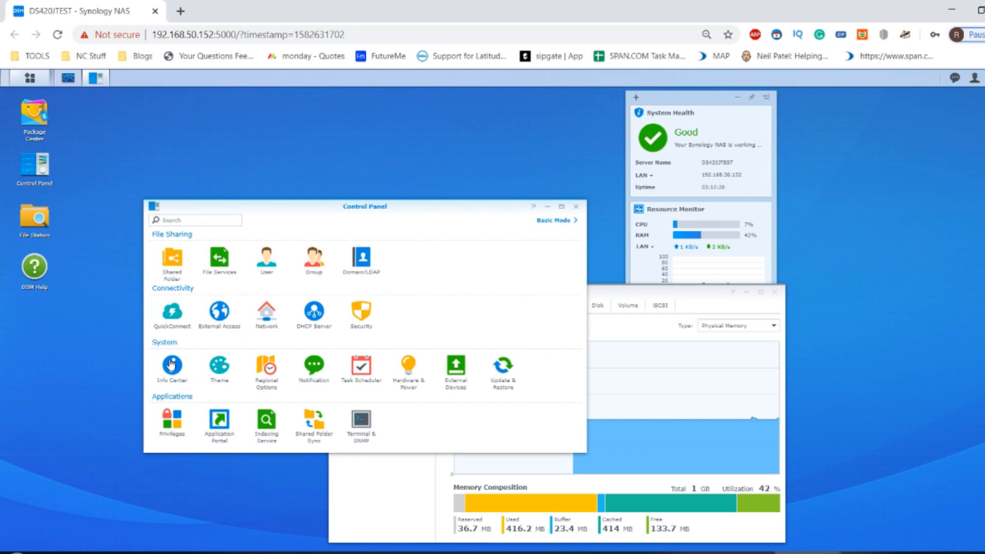
{"action": "left_click", "coordinate": [455, 373]}
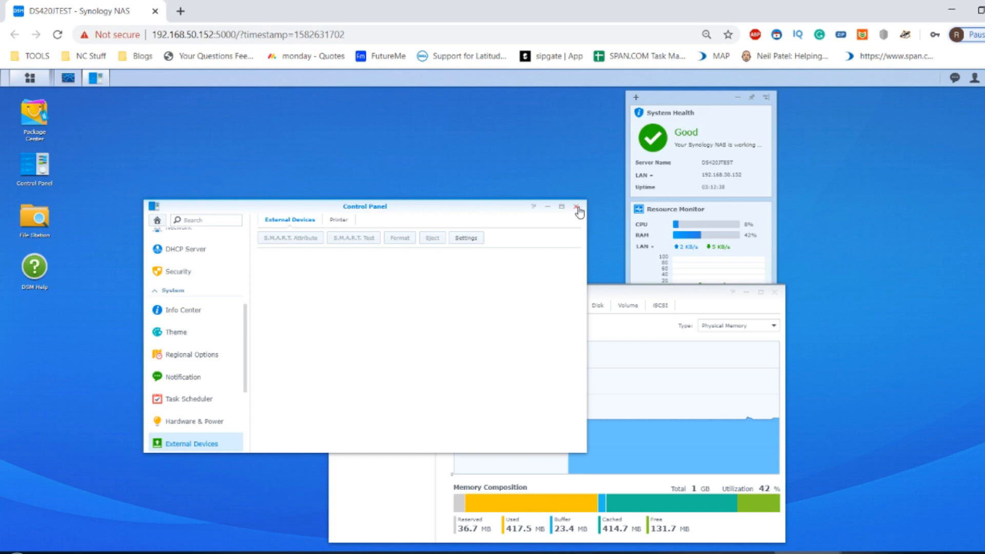
{"action": "left_click", "coordinate": [158, 220]}
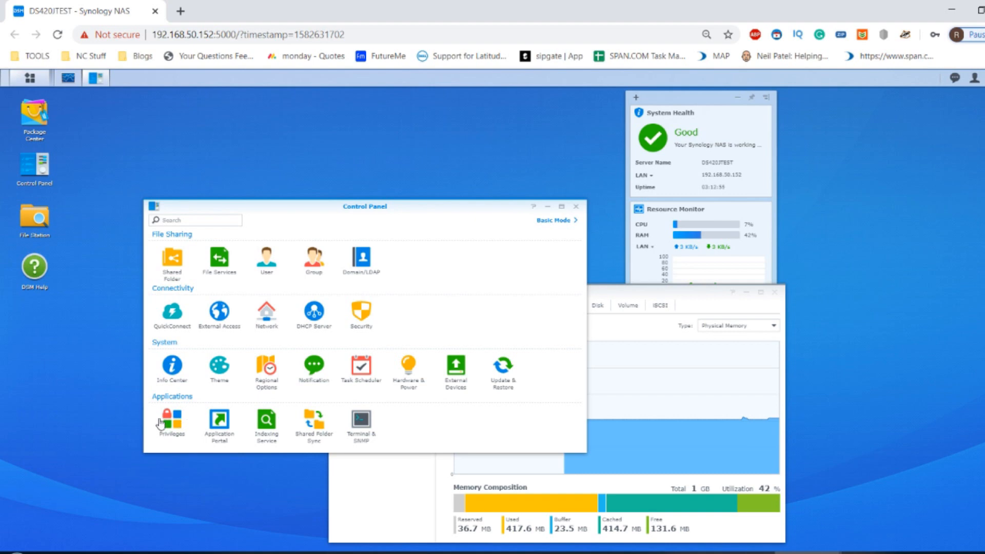
{"action": "left_click", "coordinate": [576, 207]}
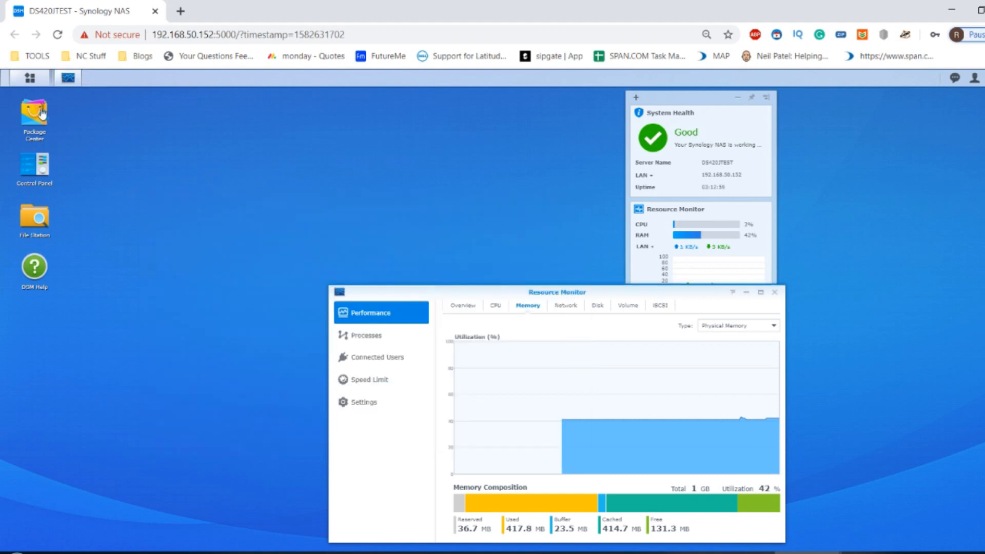
Open Package Center and browse the complete list of Synology and third-party packages.
{"action": "left_click", "coordinate": [36, 122]}
{"action": "left_click_drag", "start_coordinate": [320, 98], "coordinate": [216, 126]}
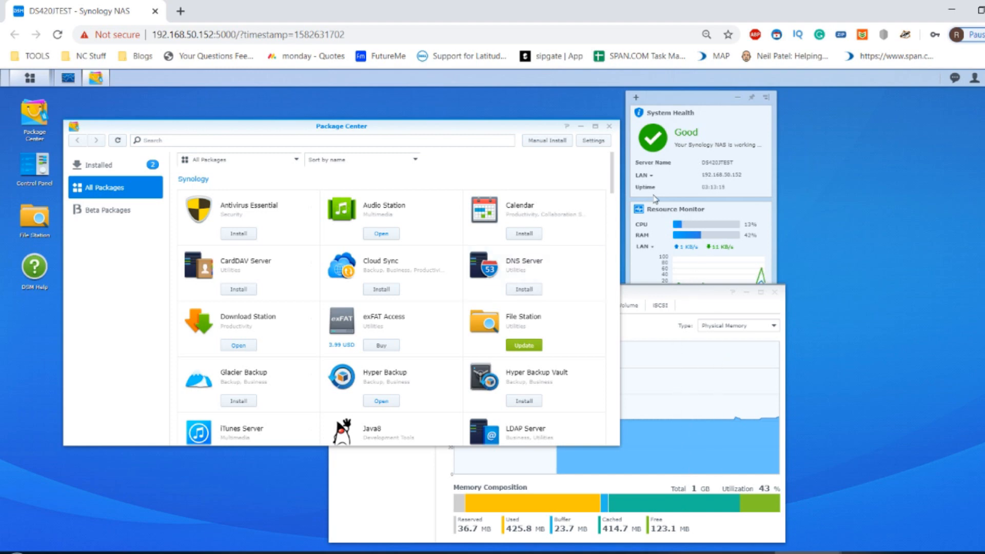
{"action": "scroll", "coordinate": [409, 280], "scroll_direction": "down", "scroll_amount": 2}
{"action": "scroll", "coordinate": [409, 280], "scroll_direction": "down", "scroll_amount": 5}
{"action": "scroll", "coordinate": [409, 280], "scroll_direction": "down", "scroll_amount": 4}
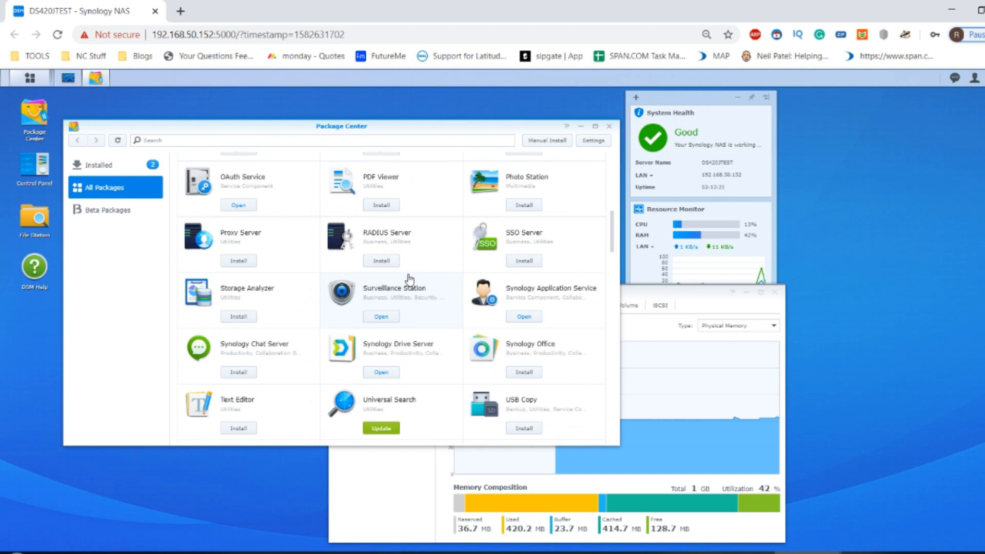
{"action": "scroll", "coordinate": [409, 280], "scroll_direction": "down", "scroll_amount": 2}
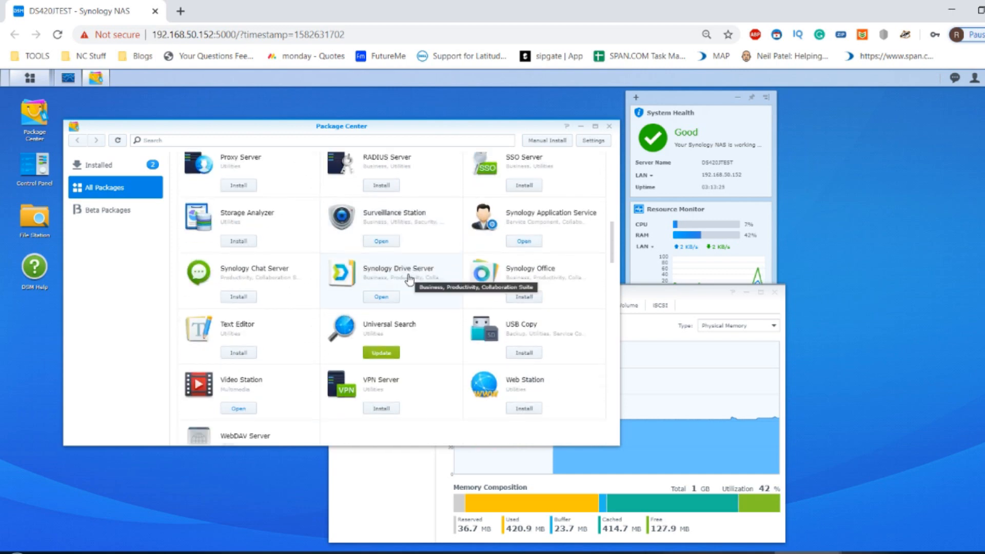
{"action": "scroll", "coordinate": [409, 280], "scroll_direction": "down", "scroll_amount": 1}
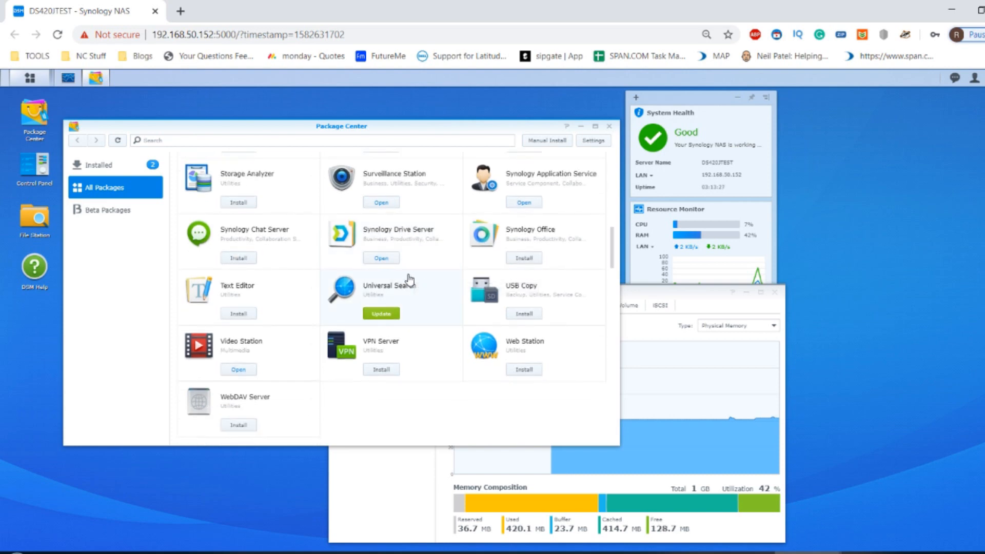
{"action": "scroll", "coordinate": [409, 280], "scroll_direction": "down", "scroll_amount": 10}
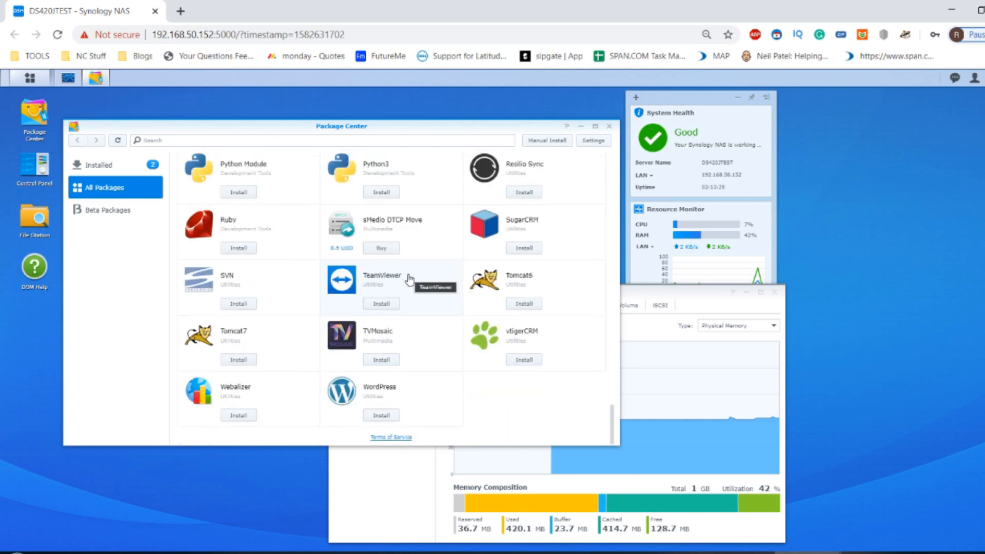
Install Plex Media Server from the third-party packages.
{"action": "scroll", "coordinate": [409, 280], "scroll_direction": "up", "scroll_amount": 1}
{"action": "scroll", "coordinate": [409, 279], "scroll_direction": "up", "scroll_amount": 3}
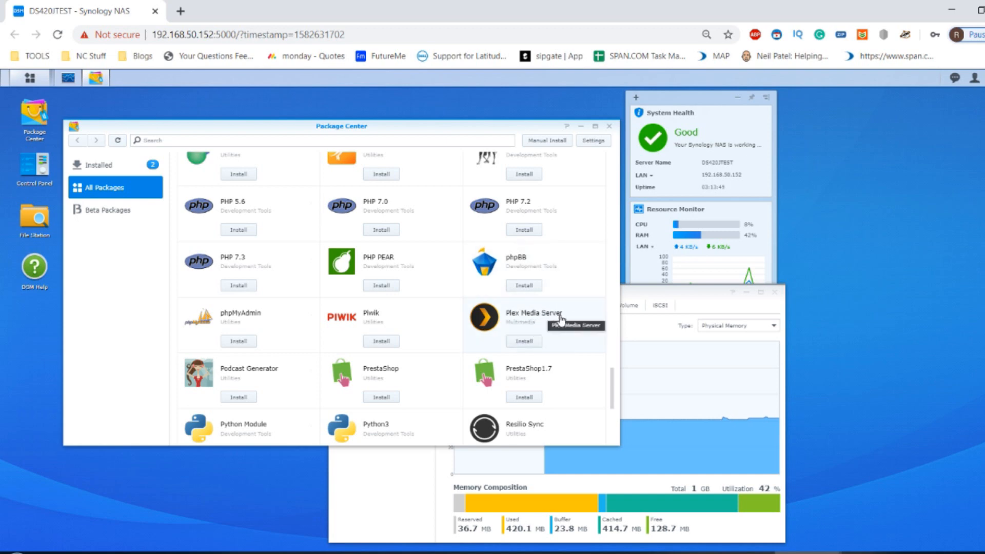
{"action": "left_click", "coordinate": [522, 342]}
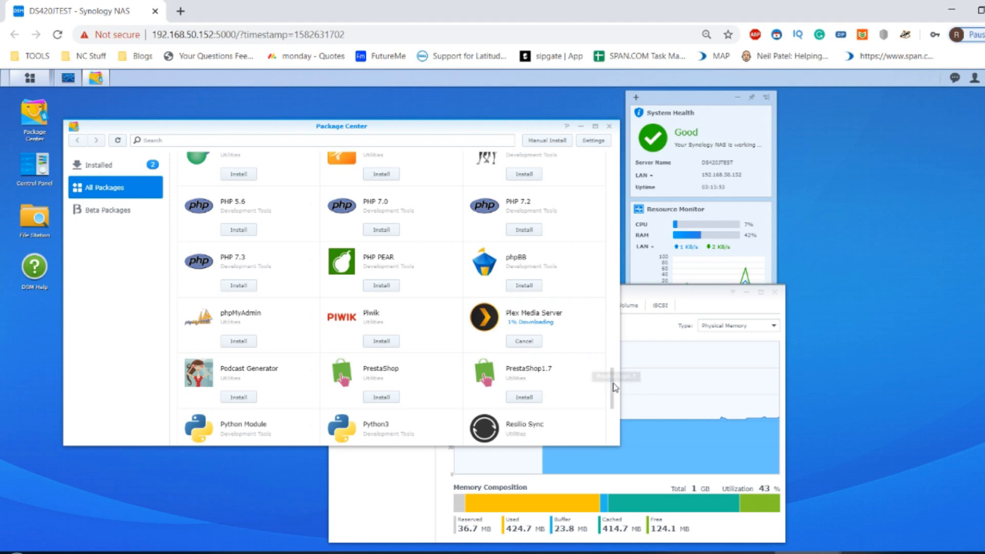
Review the Synology packages from the end of their section back to the beginning of the list.
{"action": "scroll", "coordinate": [615, 379], "scroll_direction": "up", "scroll_amount": 1}
{"action": "left_click_drag", "start_coordinate": [615, 379], "coordinate": [601, 233]}
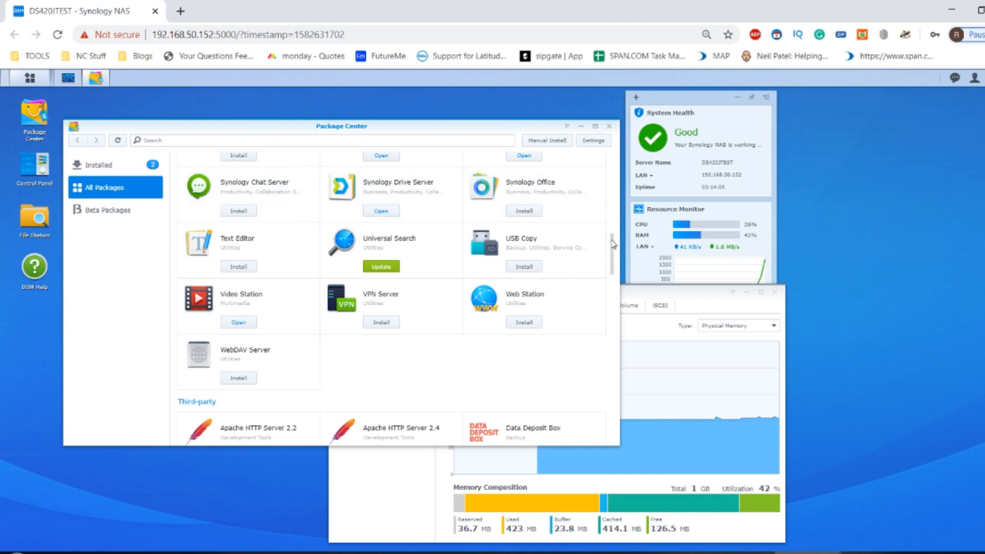
{"action": "left_click_drag", "start_coordinate": [614, 247], "coordinate": [615, 237]}
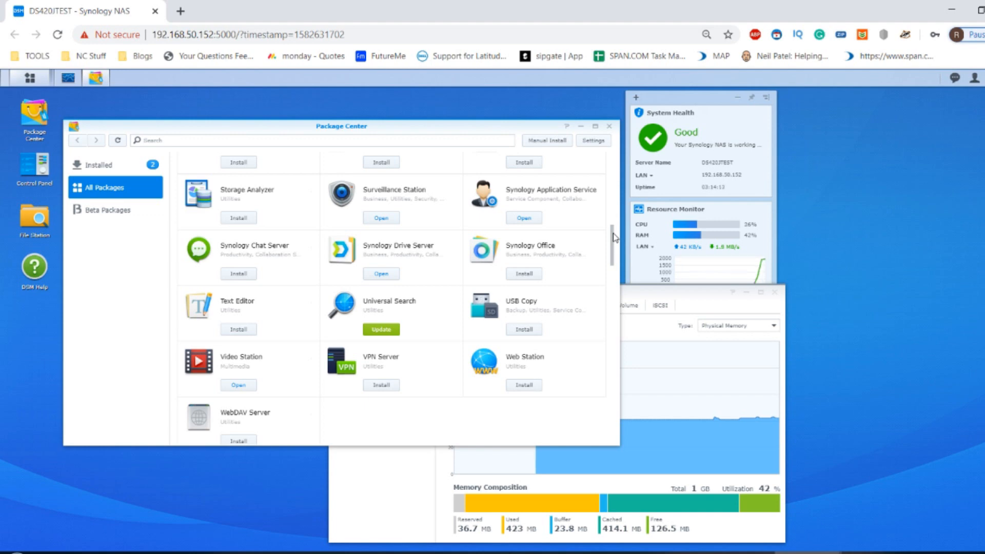
{"action": "scroll", "coordinate": [616, 238], "scroll_direction": "up", "scroll_amount": 1}
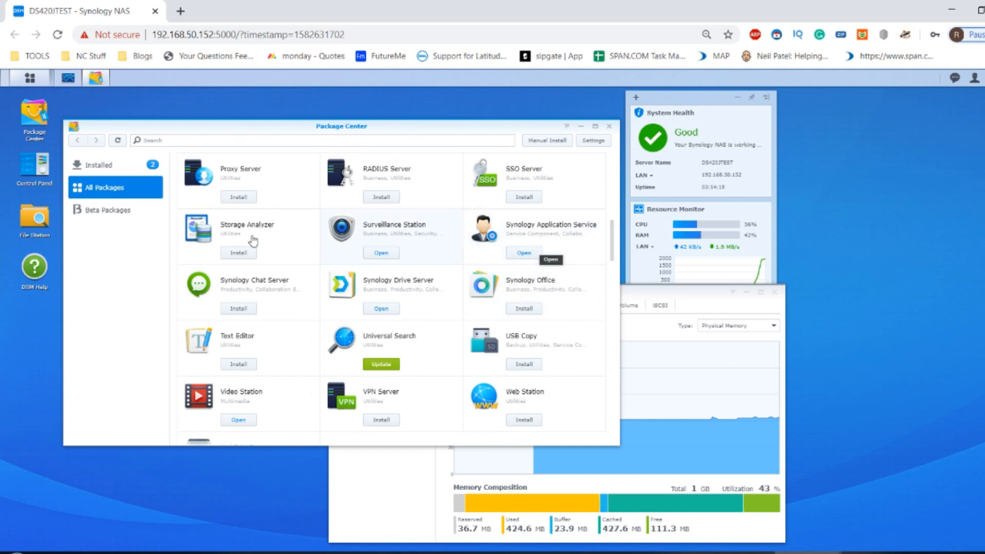
{"action": "left_click_drag", "start_coordinate": [613, 252], "coordinate": [617, 229]}
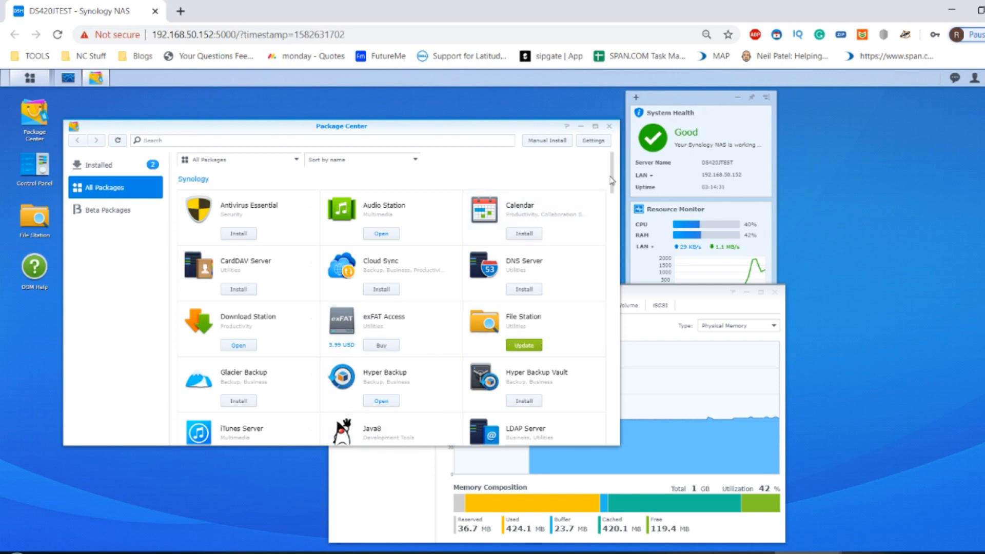
{"action": "left_click_drag", "start_coordinate": [616, 184], "coordinate": [615, 188]}
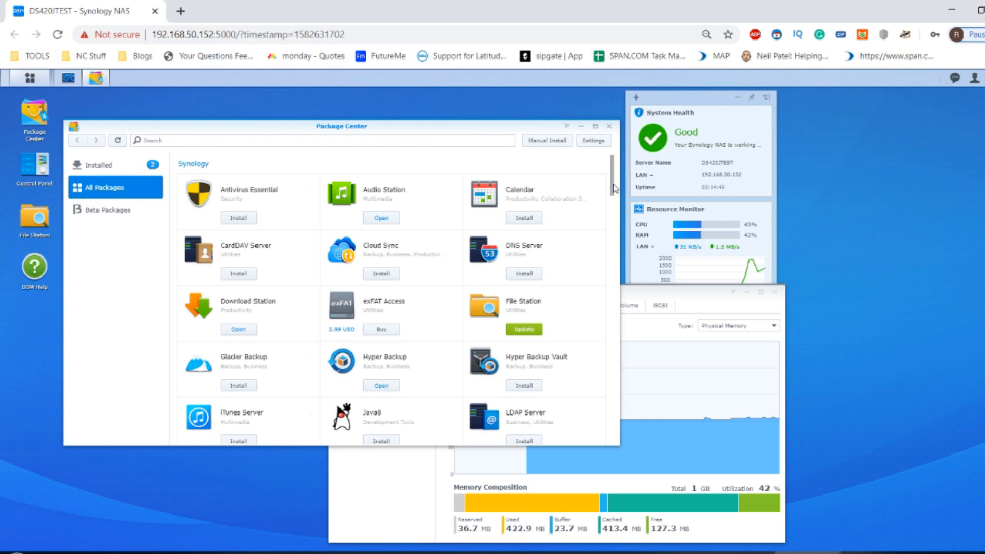
{"action": "left_click_drag", "start_coordinate": [615, 188], "coordinate": [616, 185]}
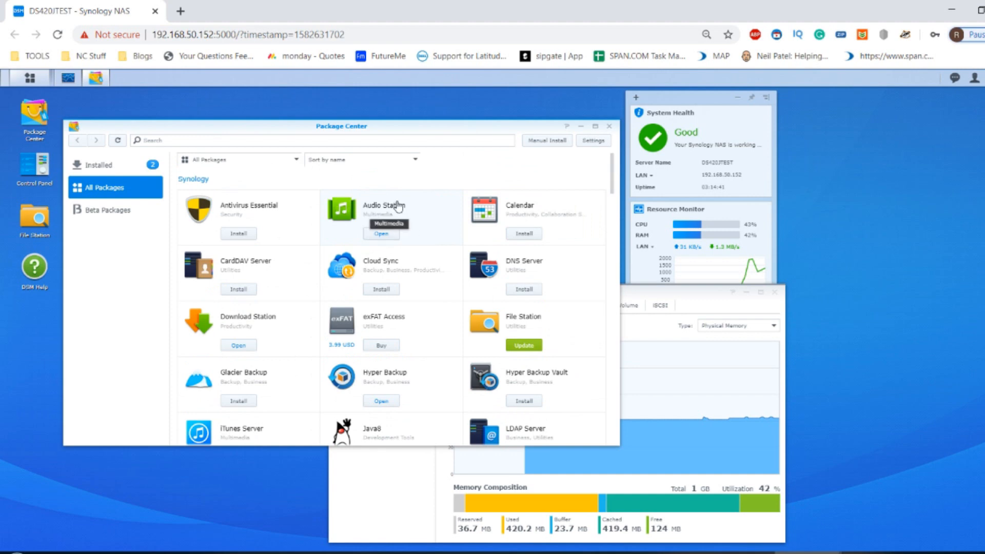
Open Audio Station, examine its music library, playlist and internet radio categories, and close it.
{"action": "left_click", "coordinate": [385, 234]}
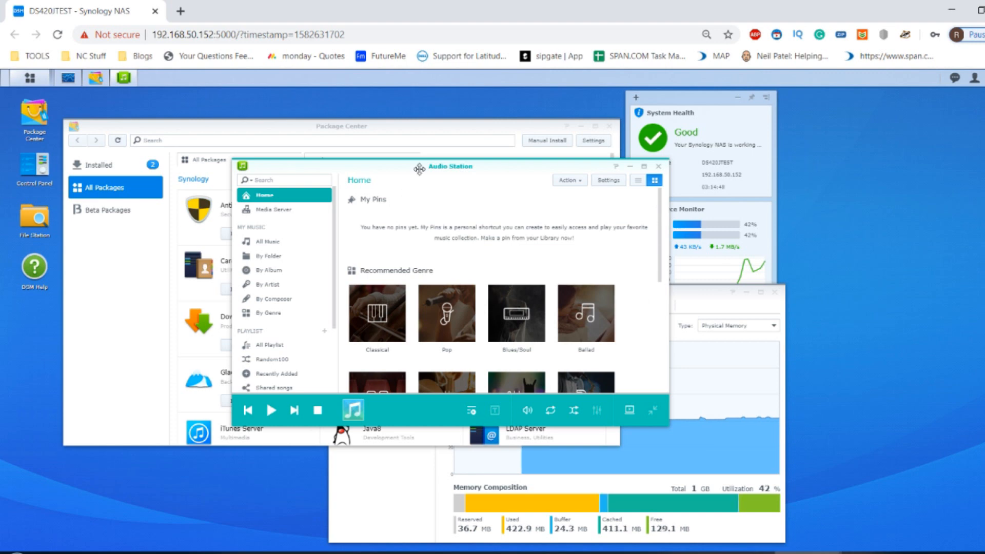
{"action": "left_click_drag", "start_coordinate": [419, 169], "coordinate": [451, 109]}
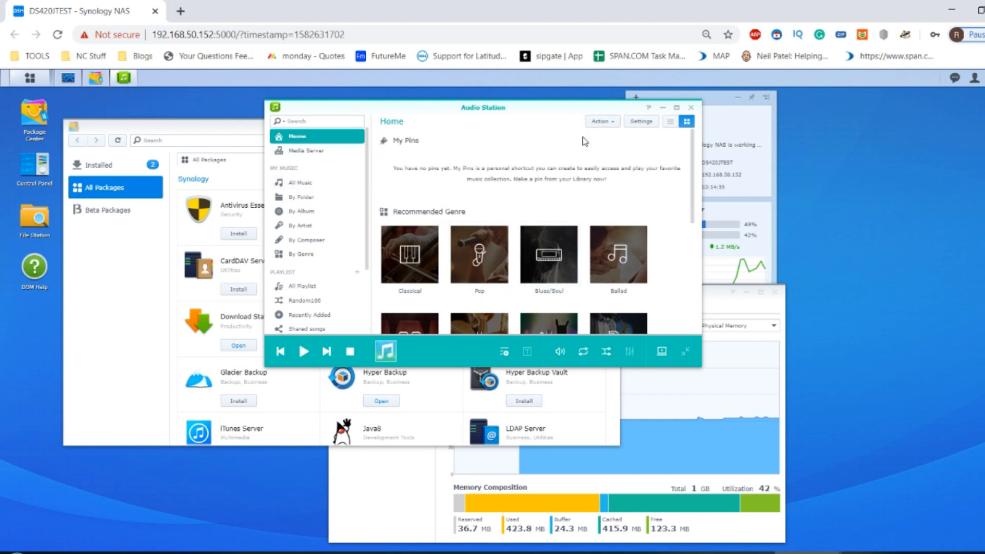
{"action": "left_click_drag", "start_coordinate": [426, 111], "coordinate": [393, 112]}
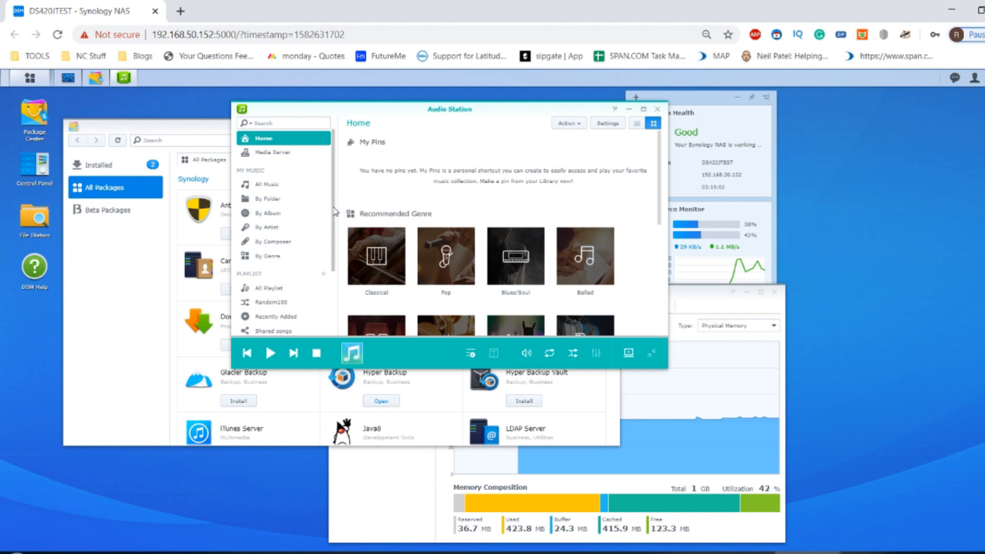
{"action": "scroll", "coordinate": [277, 221], "scroll_direction": "down", "scroll_amount": 2}
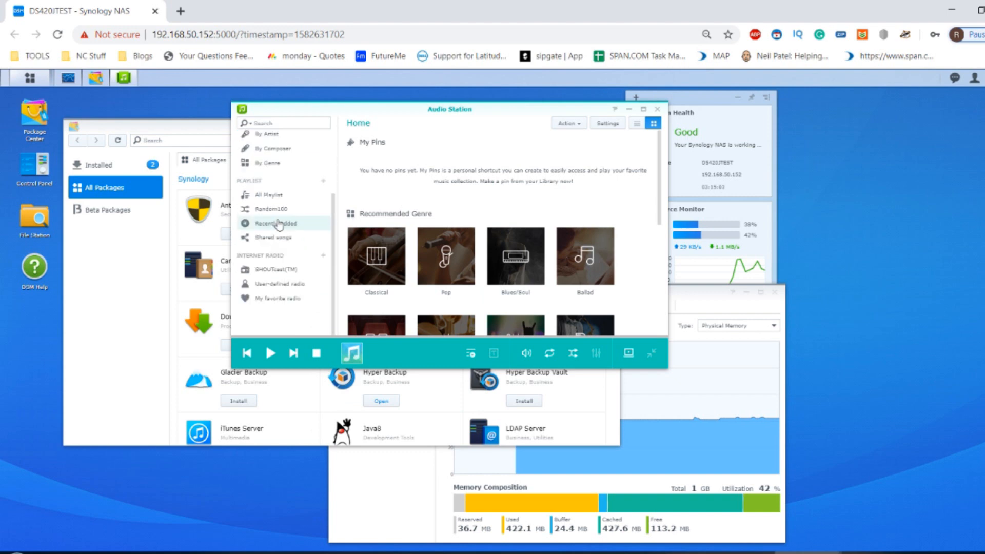
{"action": "left_click", "coordinate": [657, 109]}
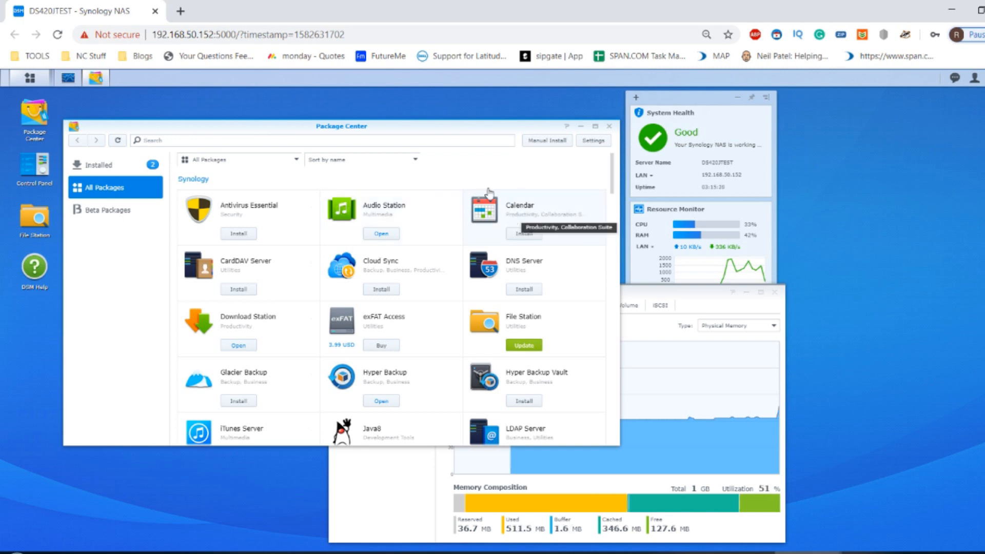
Look at the Calendar package's details page and return to the list of all packages.
{"action": "left_click", "coordinate": [542, 208]}
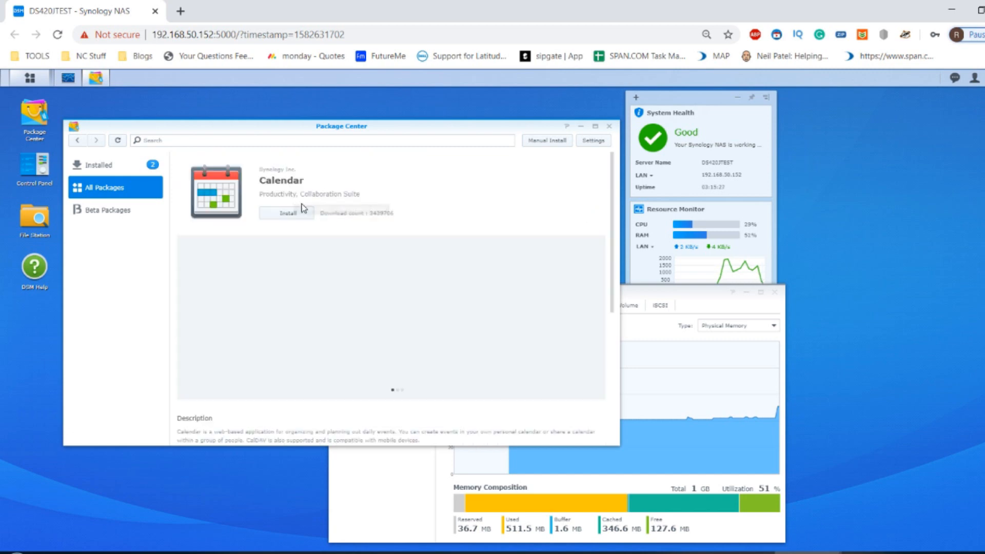
{"action": "left_click", "coordinate": [78, 141]}
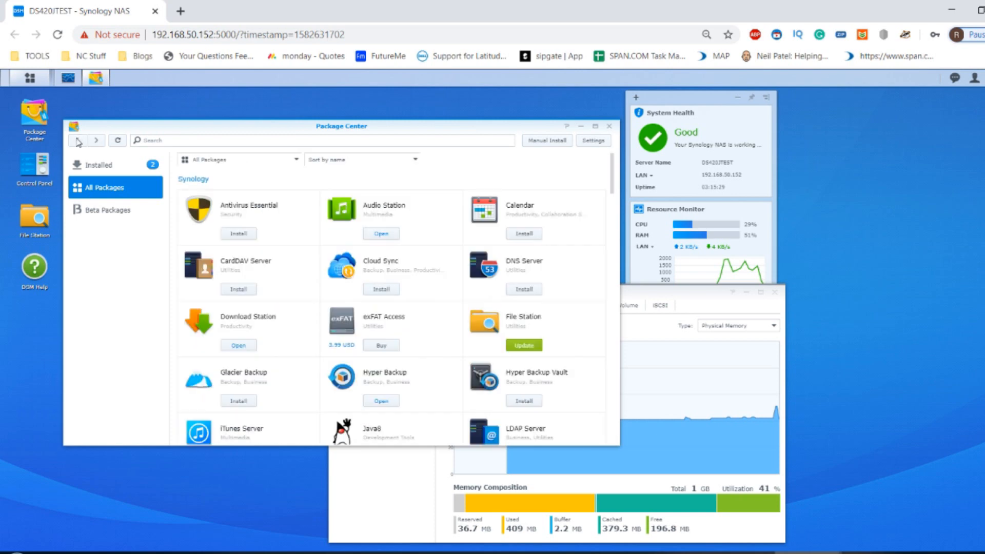
{"action": "scroll", "coordinate": [400, 238], "scroll_direction": "down", "scroll_amount": 1}
{"action": "scroll", "coordinate": [399, 238], "scroll_direction": "down", "scroll_amount": 2}
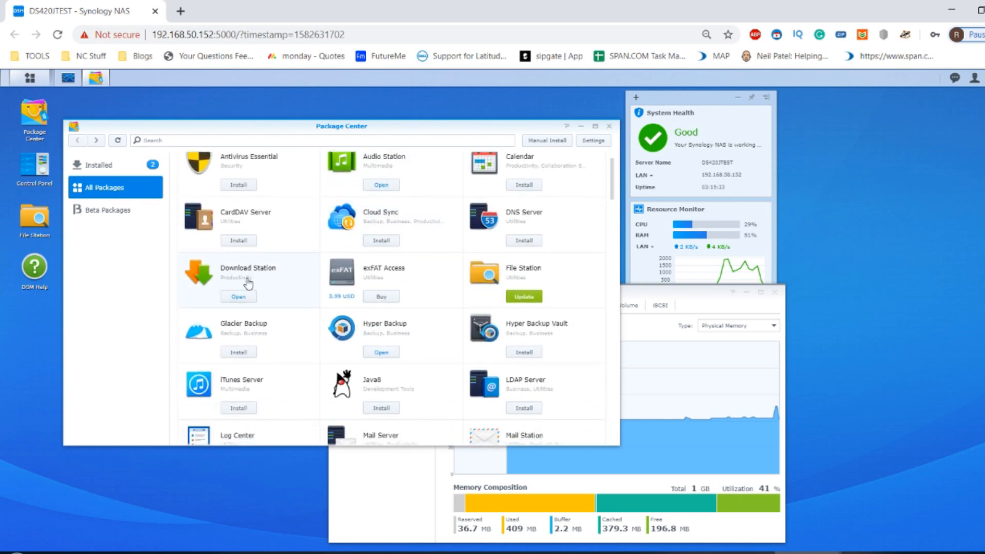
Open Download Station, cancel the destination folder selection, look over its download categories and return to the package list.
{"action": "left_click", "coordinate": [235, 298]}
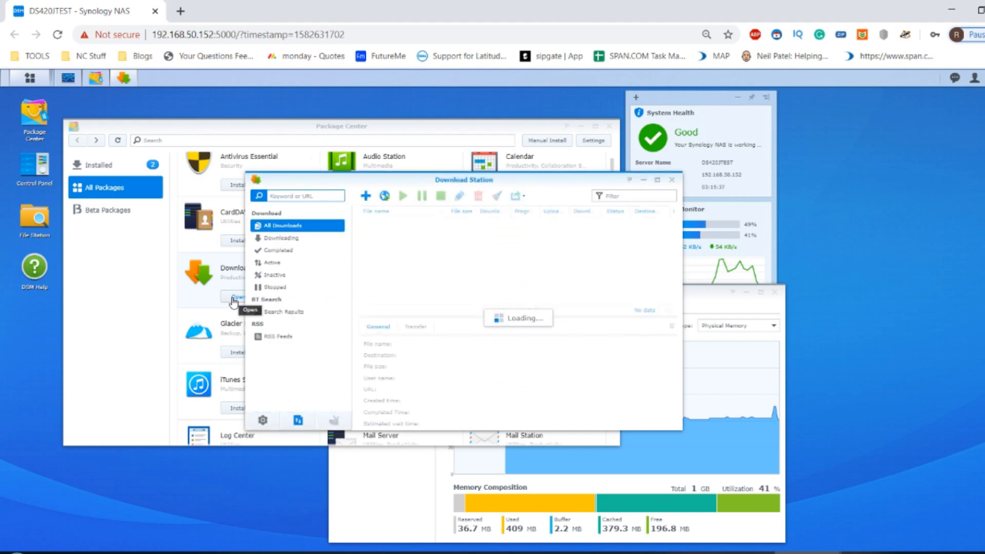
{"action": "left_click", "coordinate": [462, 313]}
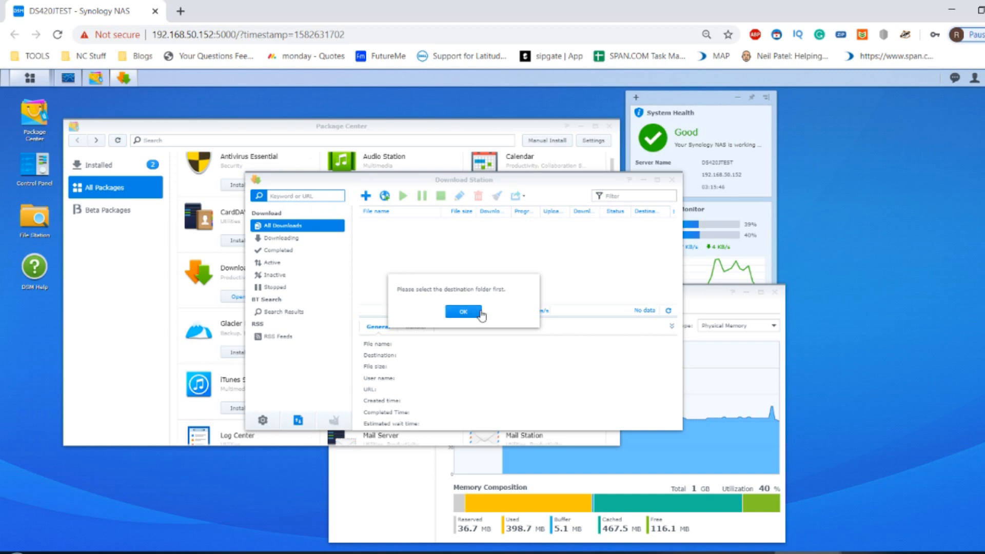
{"action": "left_click", "coordinate": [464, 312]}
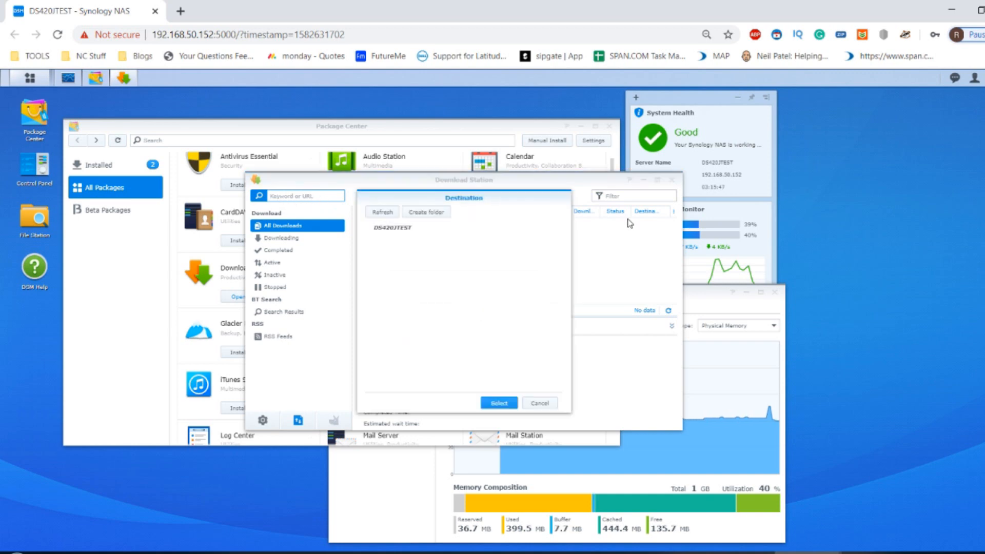
{"action": "left_click", "coordinate": [536, 404]}
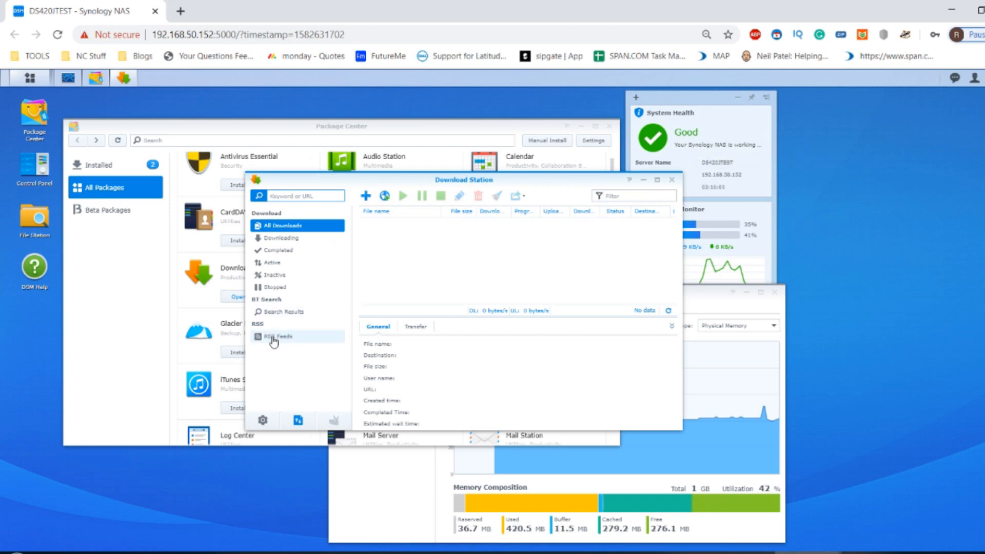
{"action": "left_click", "coordinate": [672, 180]}
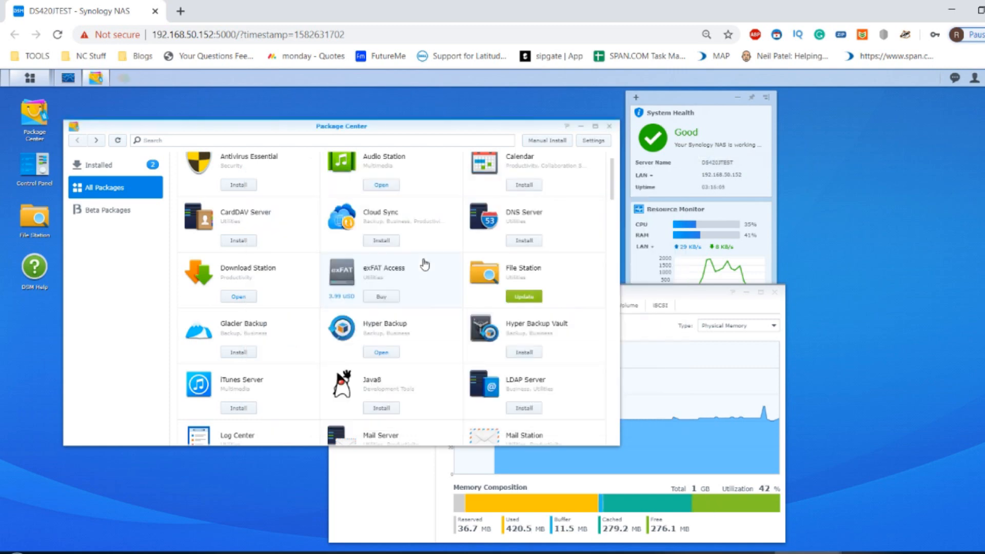
{"action": "scroll", "coordinate": [425, 264], "scroll_direction": "down", "scroll_amount": 1}
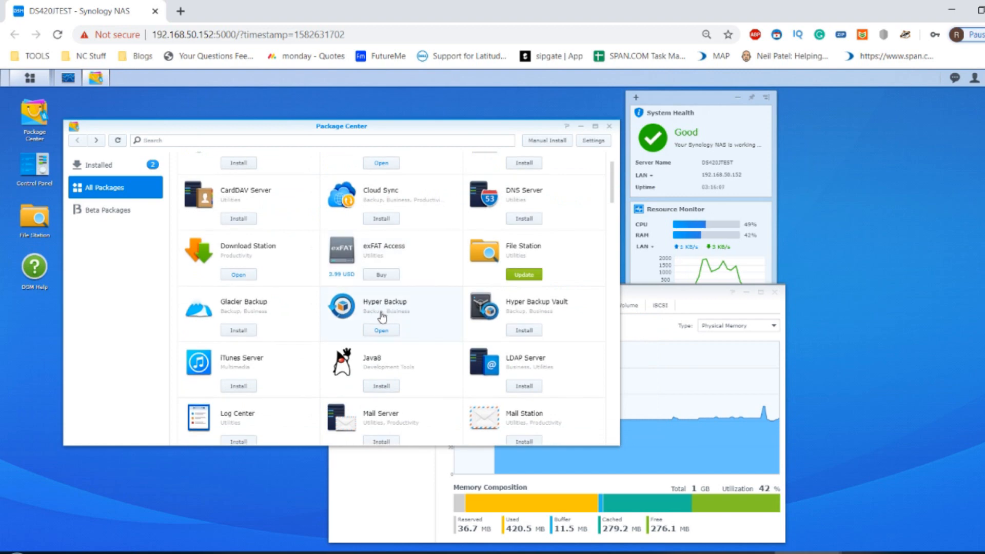
Open Hyper Backup and reposition the System Health widget and Resource Monitor to watch resource usage beside the Backup Wizard.
{"action": "left_click", "coordinate": [381, 330]}
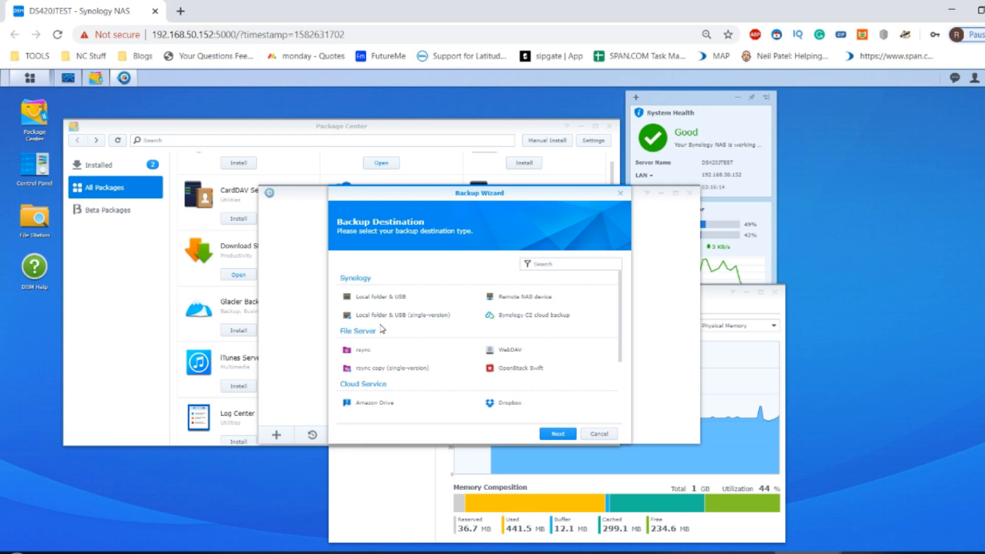
{"action": "left_click_drag", "start_coordinate": [686, 93], "coordinate": [744, 95]}
{"action": "left_click", "coordinate": [736, 345]}
{"action": "left_click_drag", "start_coordinate": [683, 292], "coordinate": [754, 292]}
{"action": "left_click", "coordinate": [490, 194]}
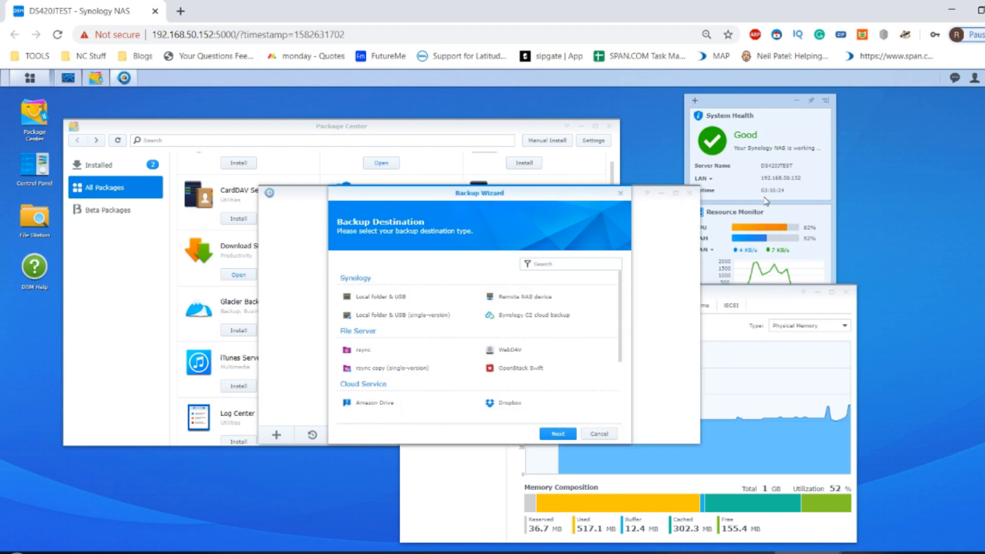
{"action": "mouse_move", "coordinate": [771, 234]}
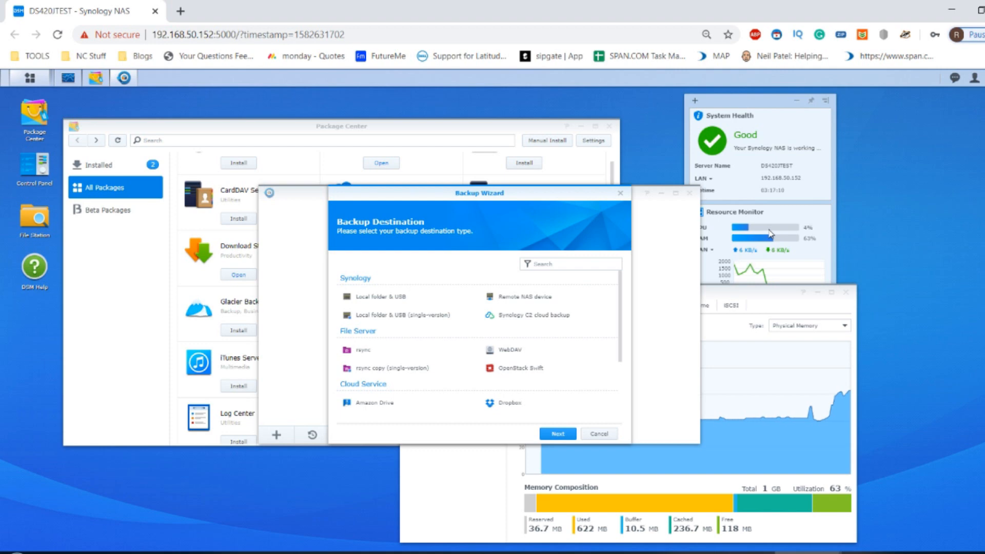
Look through the Backup Wizard's Synology, file server and cloud service destination types, then cancel it and close Hyper Backup.
{"action": "left_click_drag", "start_coordinate": [549, 193], "coordinate": [548, 155]}
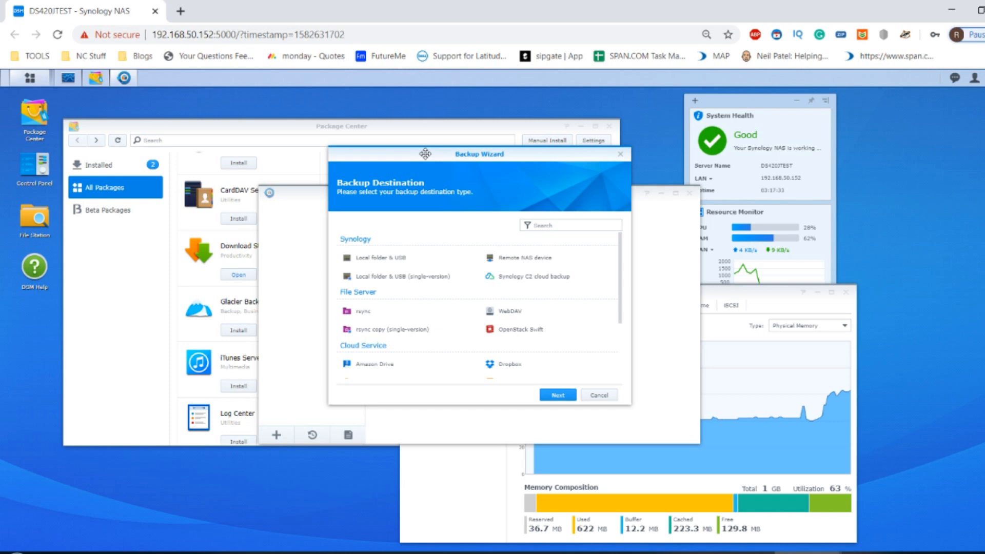
{"action": "left_click_drag", "start_coordinate": [426, 154], "coordinate": [415, 136]}
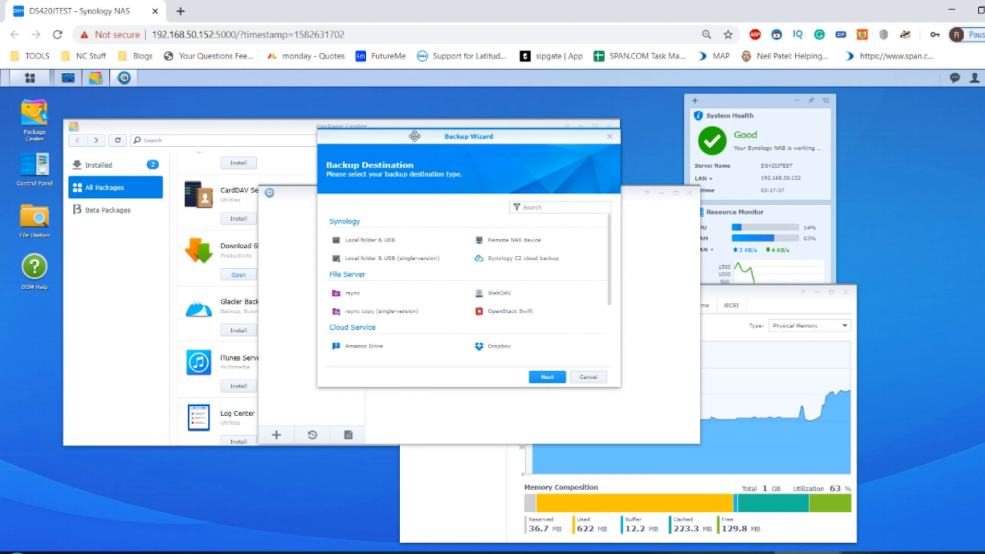
{"action": "left_click_drag", "start_coordinate": [415, 136], "coordinate": [429, 110]}
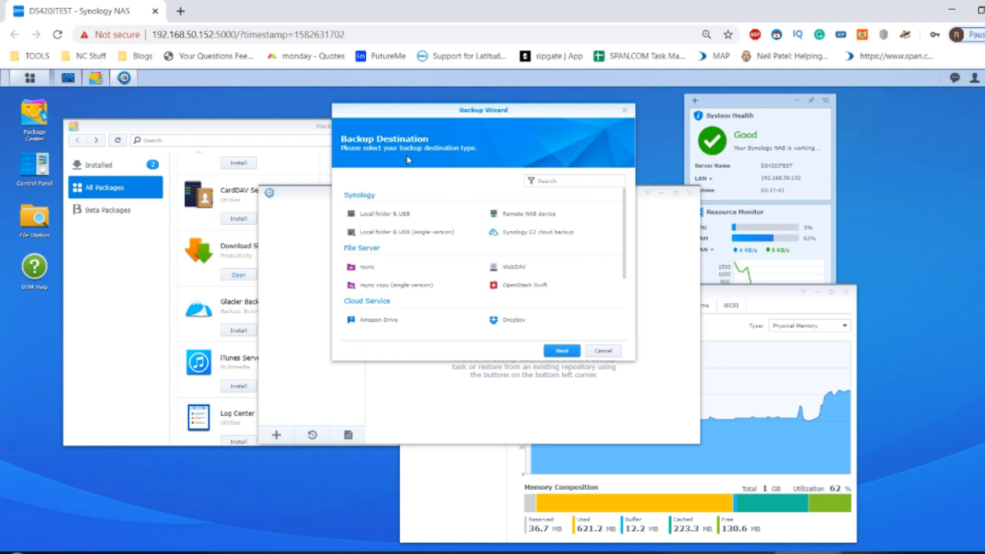
{"action": "left_click_drag", "start_coordinate": [429, 109], "coordinate": [439, 172]}
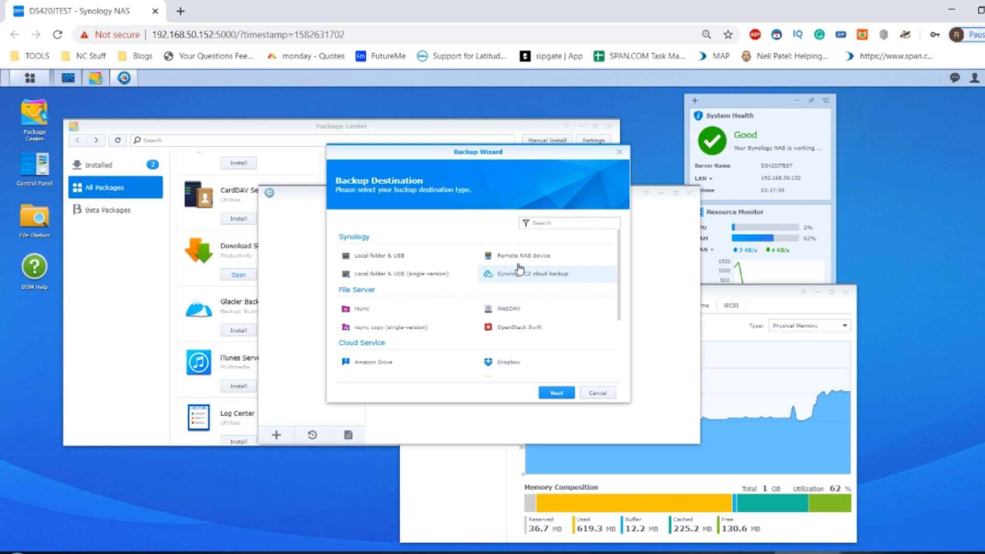
{"action": "scroll", "coordinate": [520, 267], "scroll_direction": "down", "scroll_amount": 1}
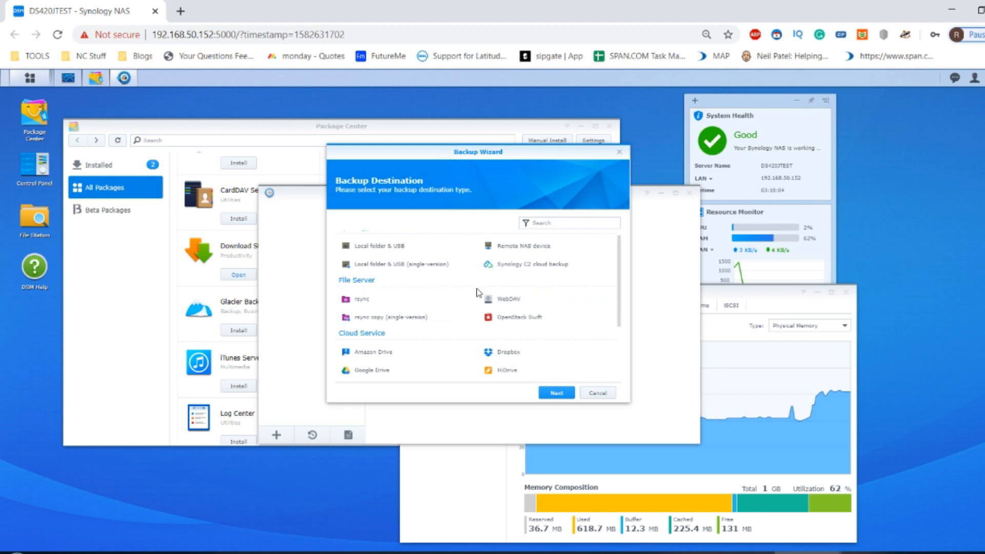
{"action": "scroll", "coordinate": [482, 300], "scroll_direction": "down", "scroll_amount": 2}
{"action": "scroll", "coordinate": [485, 302], "scroll_direction": "down", "scroll_amount": 3}
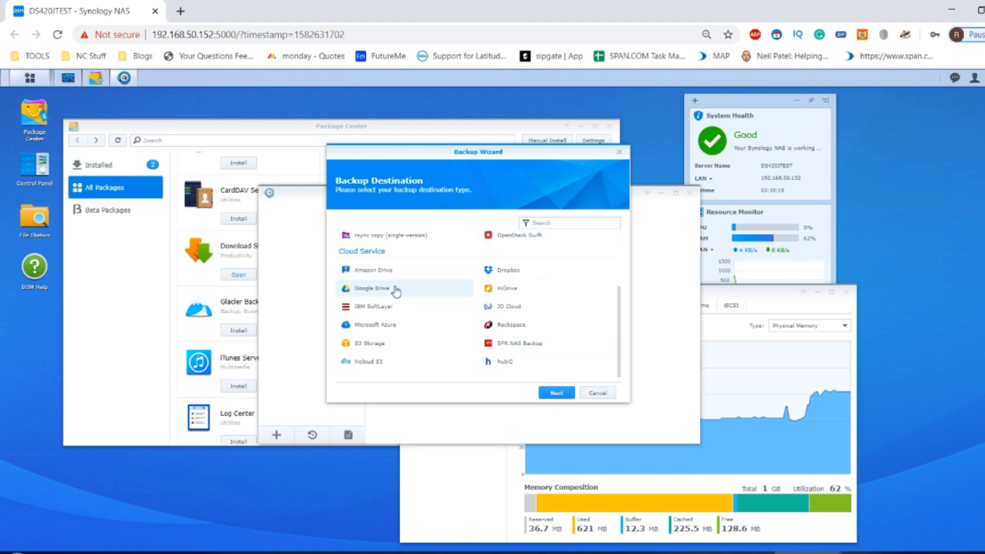
{"action": "scroll", "coordinate": [395, 291], "scroll_direction": "up", "scroll_amount": 5}
{"action": "scroll", "coordinate": [396, 277], "scroll_direction": "down", "scroll_amount": 5}
{"action": "left_click", "coordinate": [592, 394]}
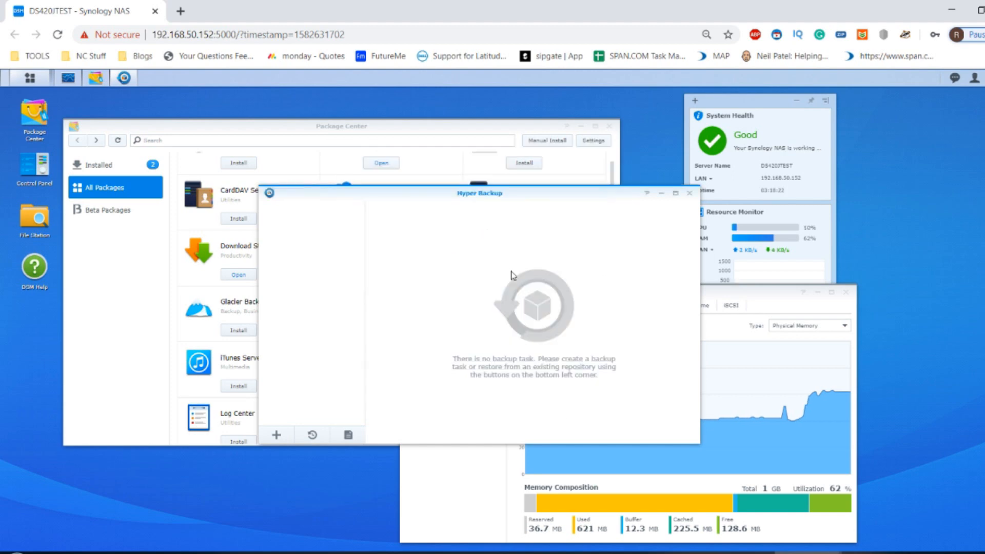
{"action": "left_click", "coordinate": [690, 193]}
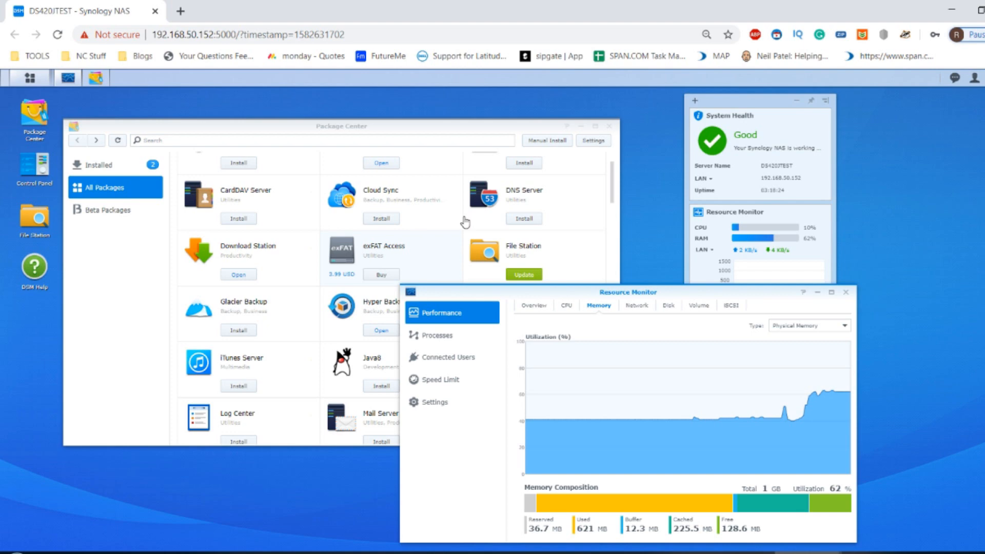
Return to Package Center and review the Synology packages from Hyper Backup through WebDAV Server.
{"action": "left_click", "coordinate": [471, 129]}
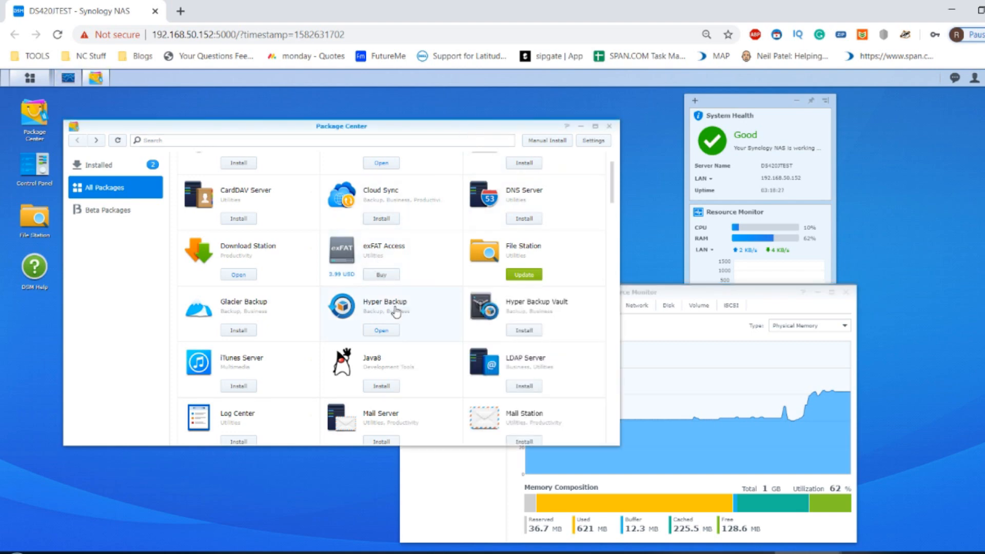
{"action": "scroll", "coordinate": [394, 309], "scroll_direction": "down", "scroll_amount": 3}
{"action": "scroll", "coordinate": [396, 311], "scroll_direction": "down", "scroll_amount": 3}
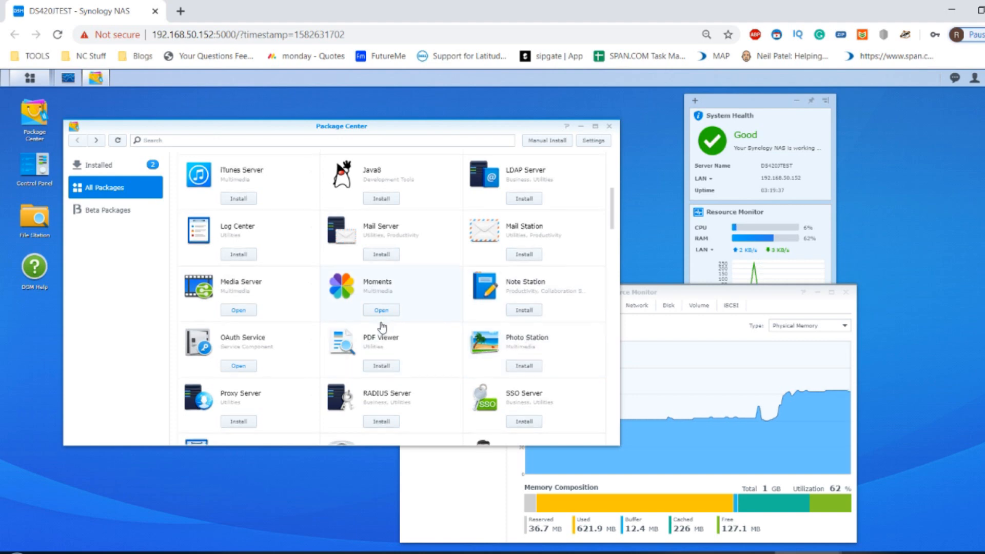
{"action": "scroll", "coordinate": [387, 325], "scroll_direction": "down", "scroll_amount": 3}
{"action": "scroll", "coordinate": [381, 326], "scroll_direction": "down", "scroll_amount": 2}
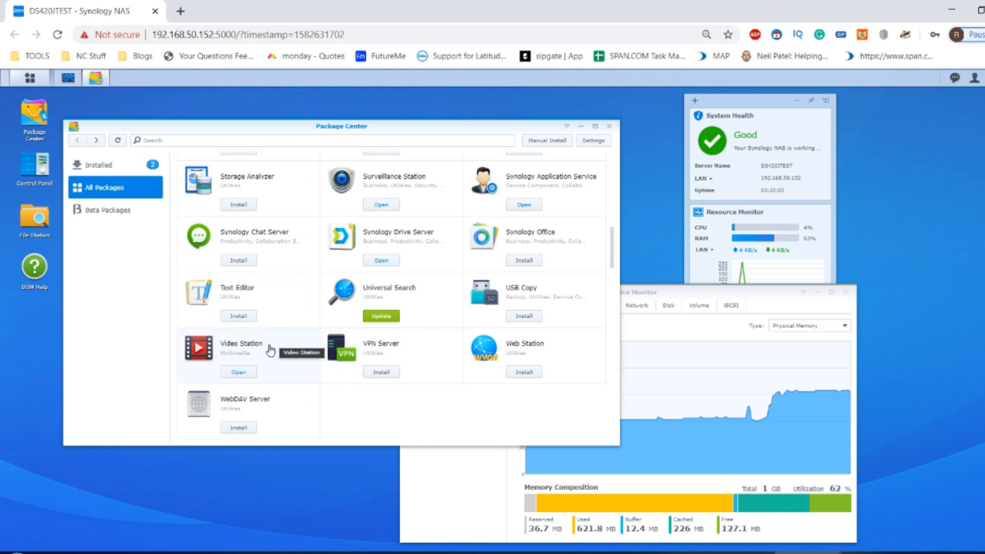
{"action": "scroll", "coordinate": [270, 350], "scroll_direction": "up", "scroll_amount": 1}
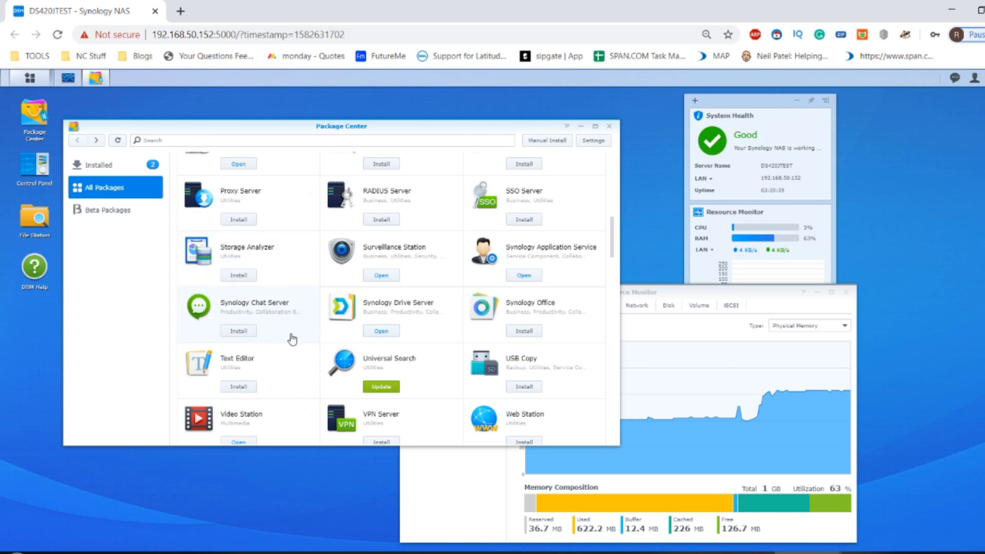
{"action": "scroll", "coordinate": [292, 339], "scroll_direction": "down", "scroll_amount": 1}
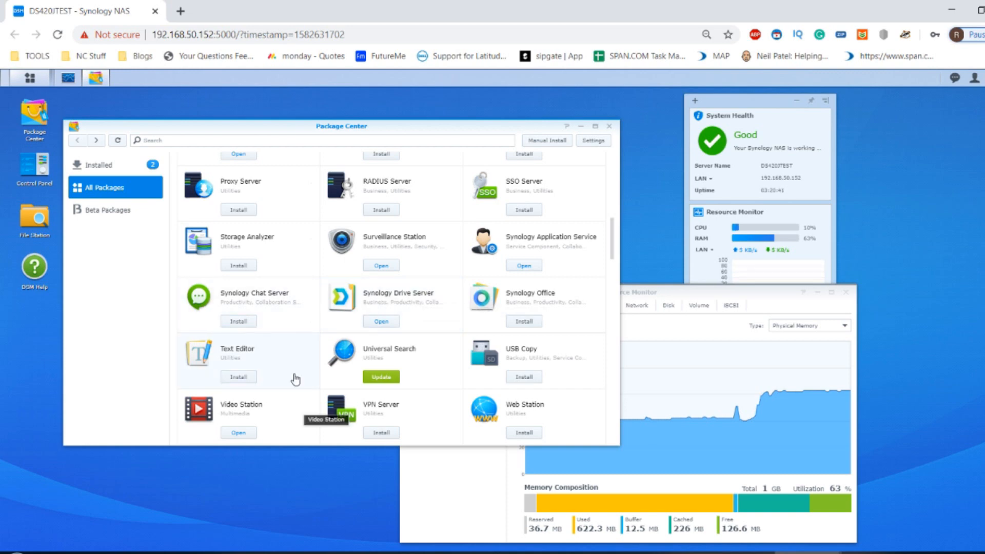
{"action": "scroll", "coordinate": [485, 359], "scroll_direction": "up", "scroll_amount": 5}
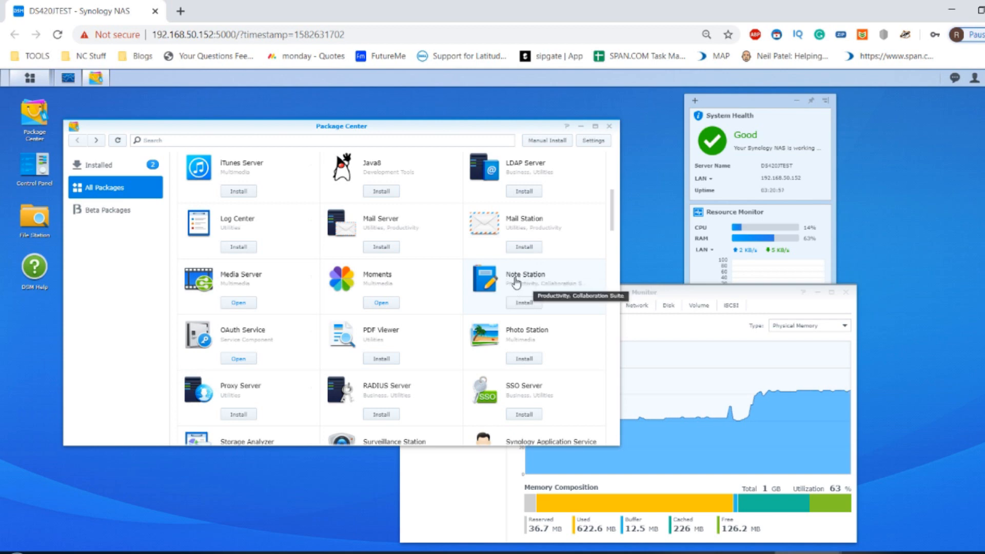
{"action": "scroll", "coordinate": [516, 286], "scroll_direction": "down", "scroll_amount": 3}
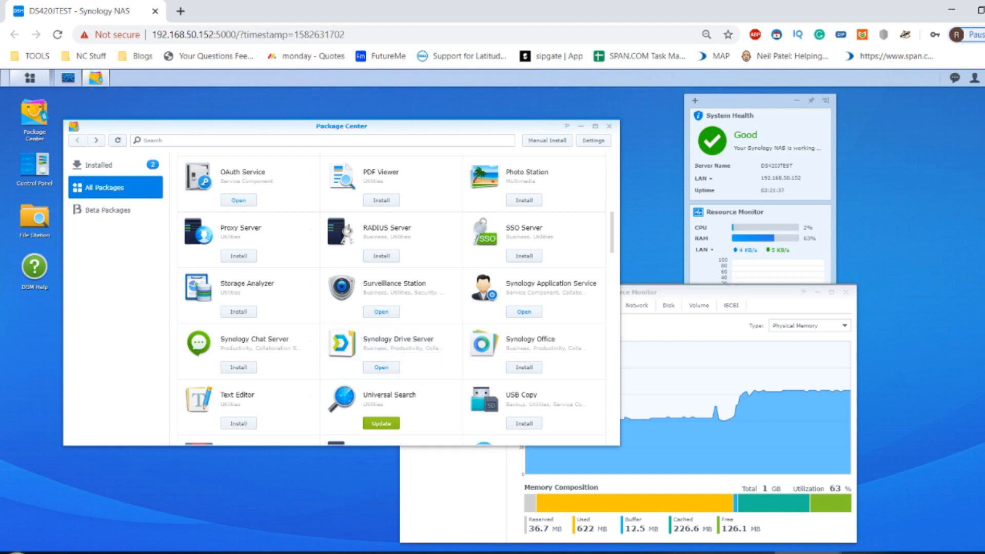
{"action": "key", "text": "super"}
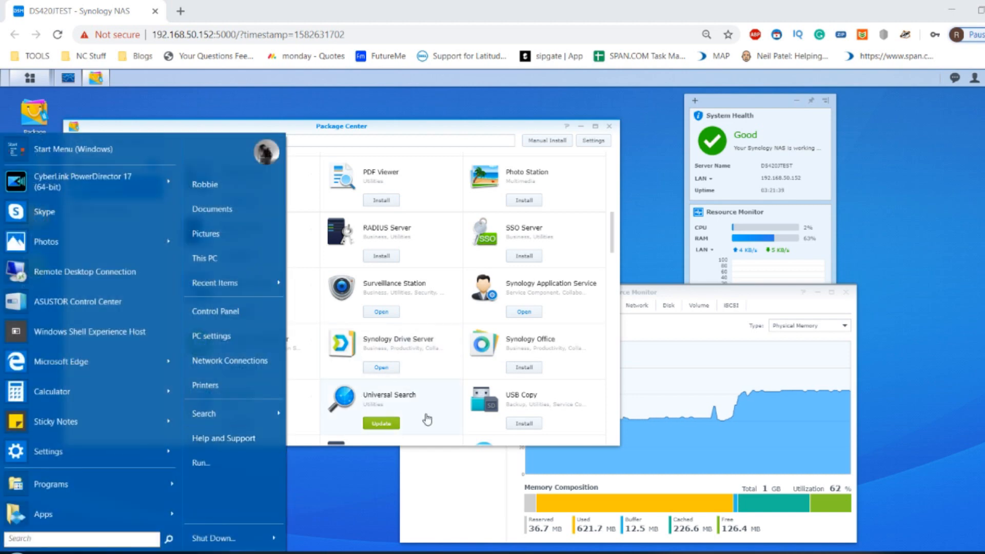
{"action": "left_click", "coordinate": [399, 129]}
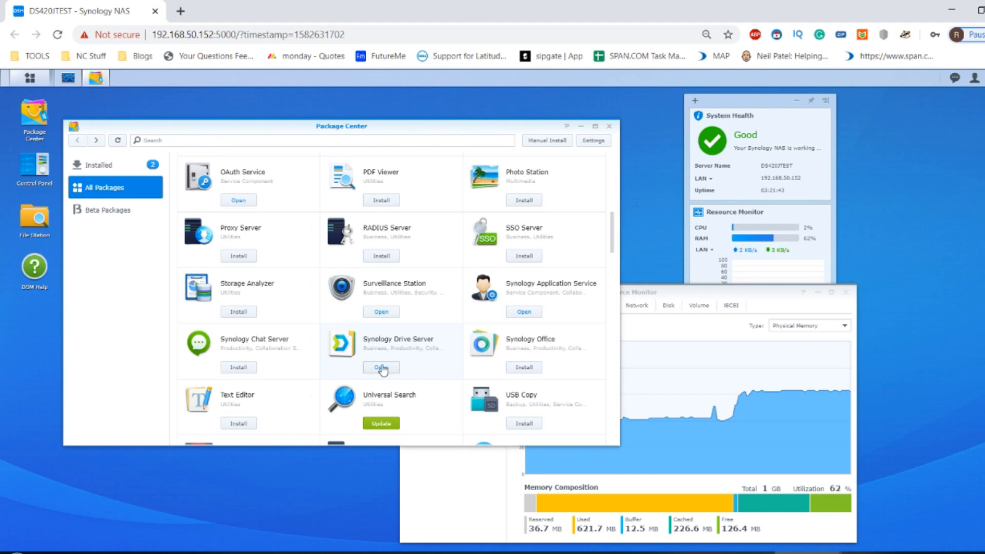
Find Synology Drive Server in the package list, view its Admin Console overview and close the console.
{"action": "scroll", "coordinate": [381, 369], "scroll_direction": "up", "scroll_amount": 10}
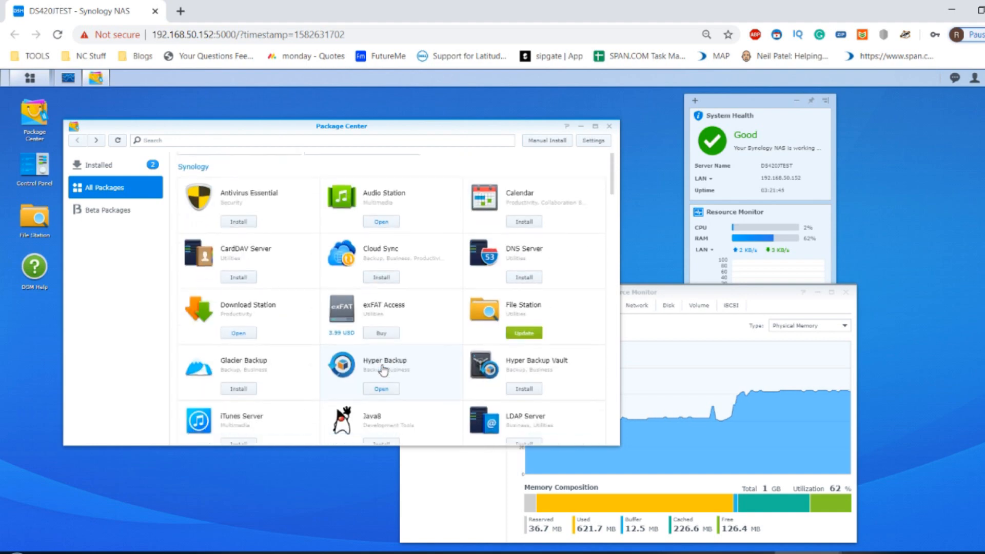
{"action": "scroll", "coordinate": [381, 370], "scroll_direction": "down", "scroll_amount": 1}
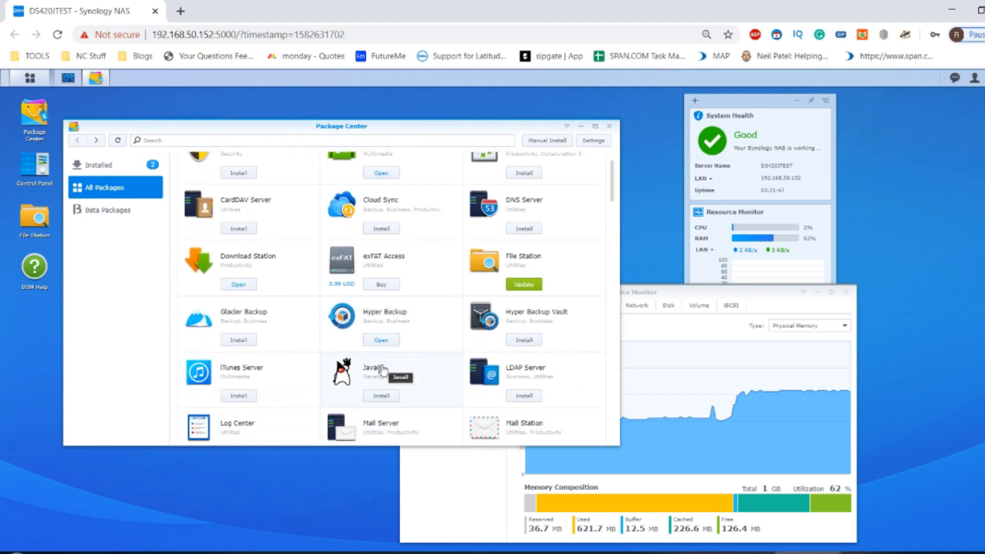
{"action": "scroll", "coordinate": [382, 370], "scroll_direction": "down", "scroll_amount": 4}
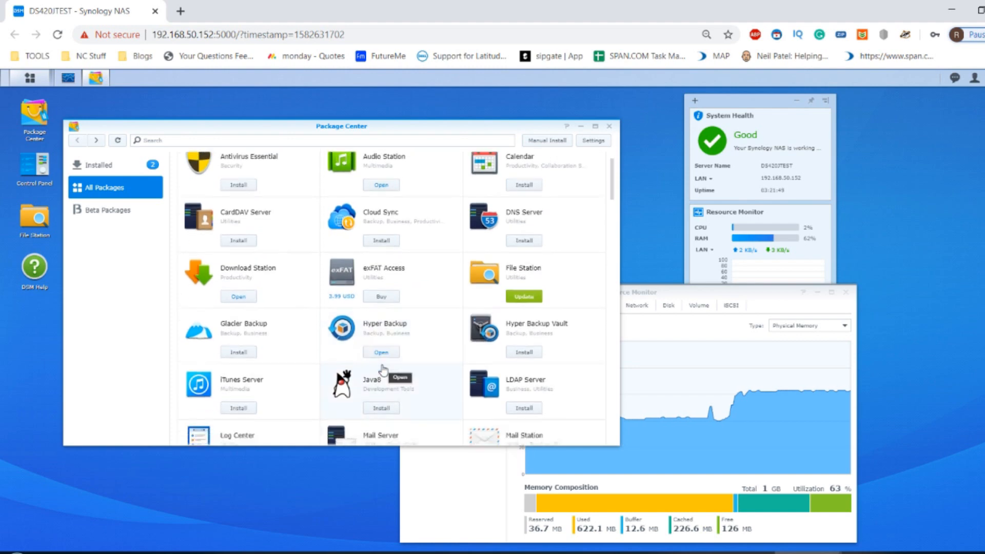
{"action": "scroll", "coordinate": [382, 369], "scroll_direction": "down", "scroll_amount": 6}
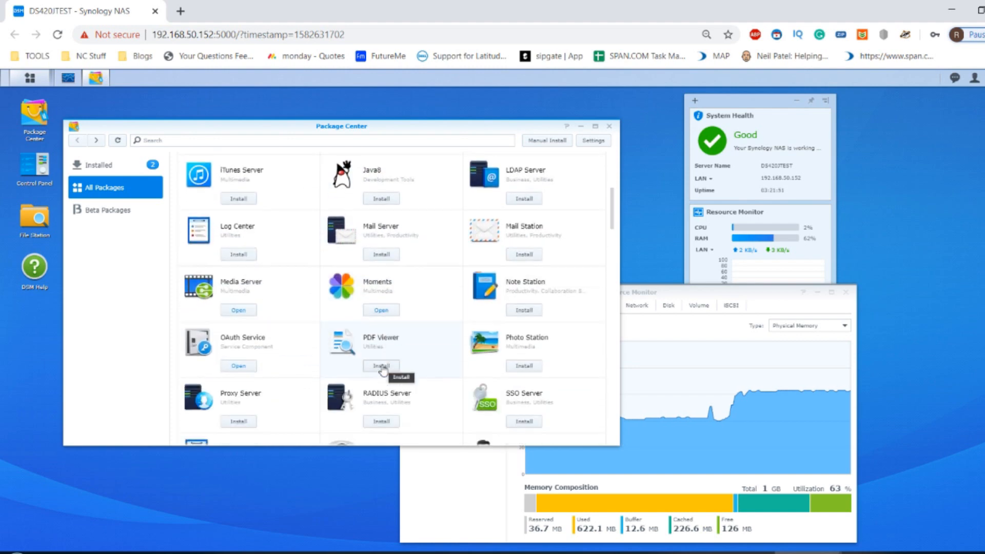
{"action": "scroll", "coordinate": [382, 369], "scroll_direction": "down", "scroll_amount": 2}
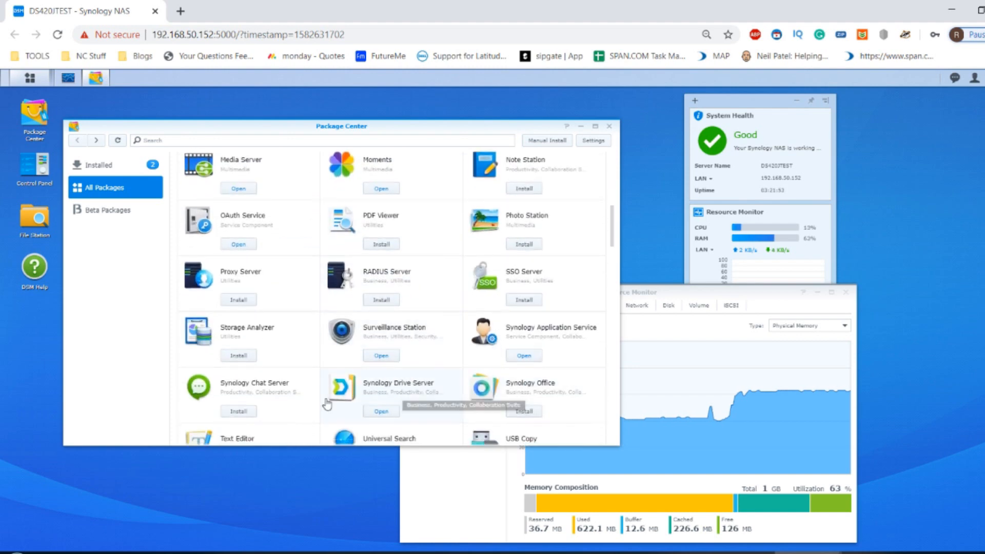
{"action": "left_click", "coordinate": [376, 412]}
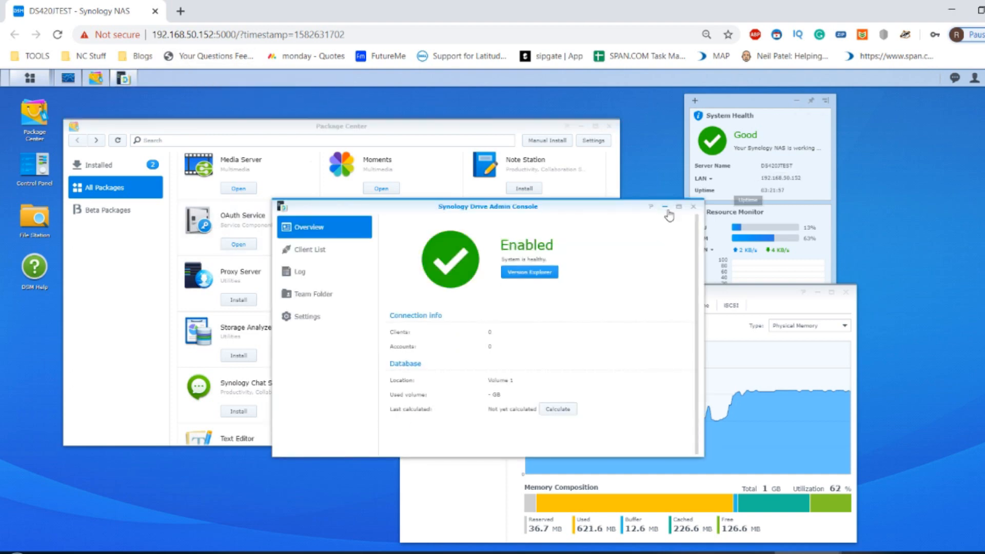
{"action": "left_click", "coordinate": [693, 208]}
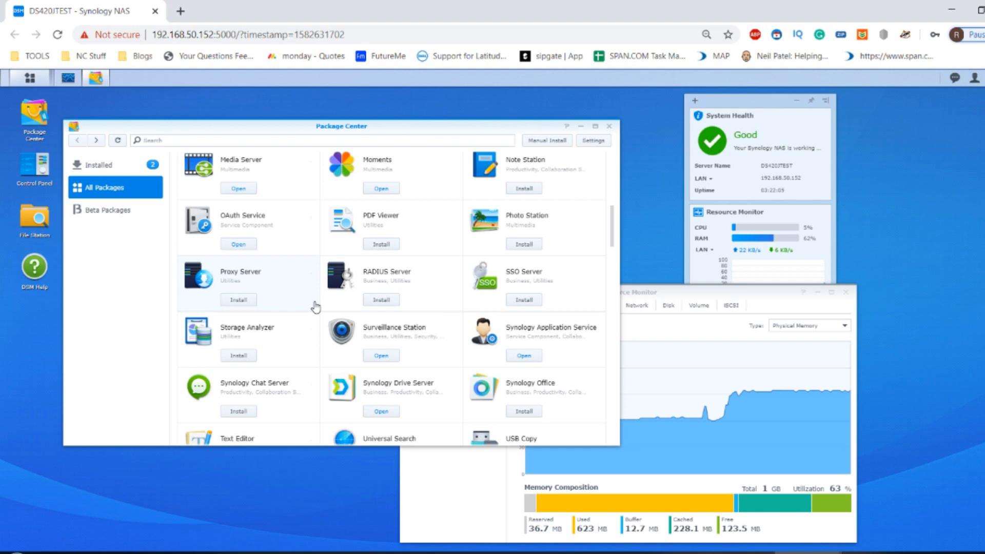
Examine the productivity and collaboration packages in the Synology list, including Synology Office, Mail Station and Note Station.
{"action": "scroll", "coordinate": [315, 307], "scroll_direction": "down", "scroll_amount": 1}
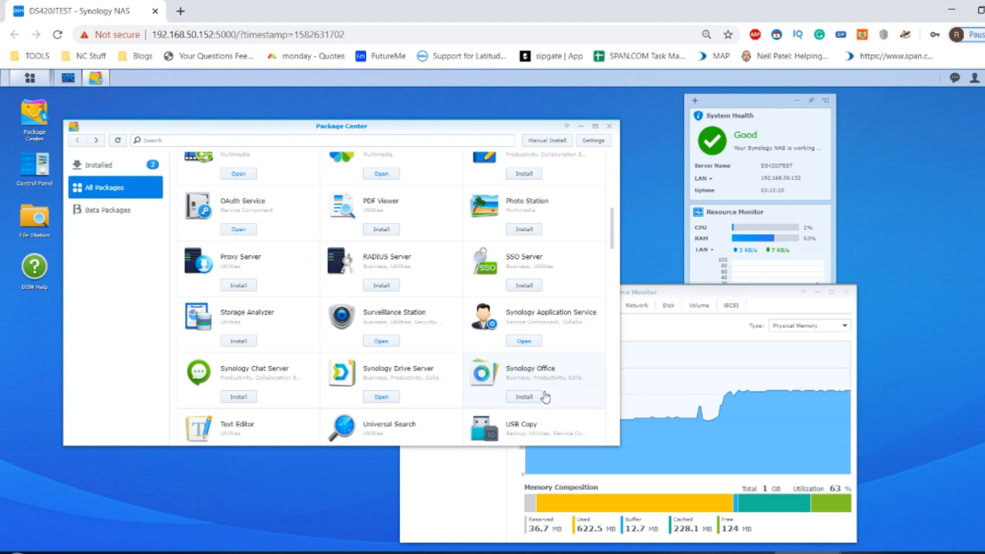
{"action": "scroll", "coordinate": [520, 180], "scroll_direction": "up", "scroll_amount": 1}
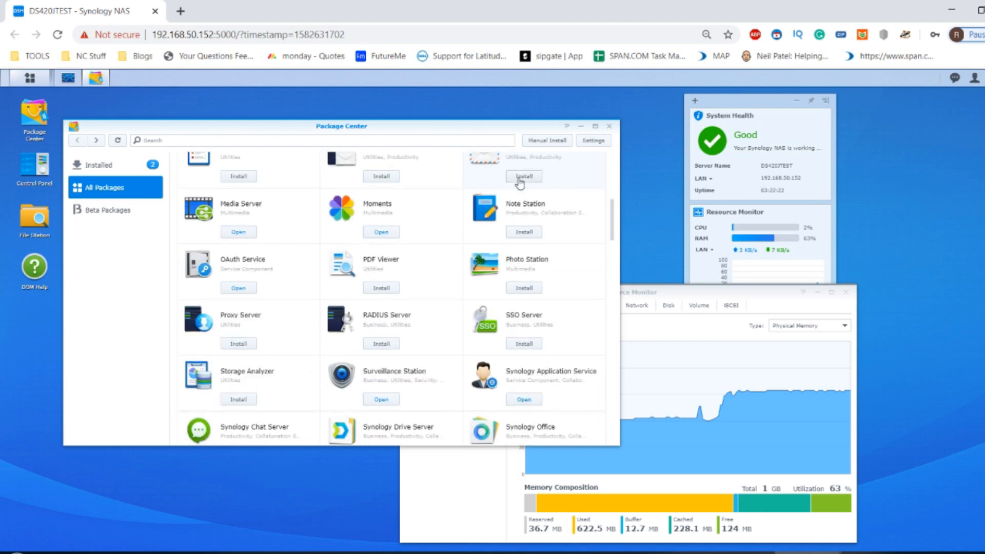
{"action": "scroll", "coordinate": [280, 319], "scroll_direction": "down", "scroll_amount": 1}
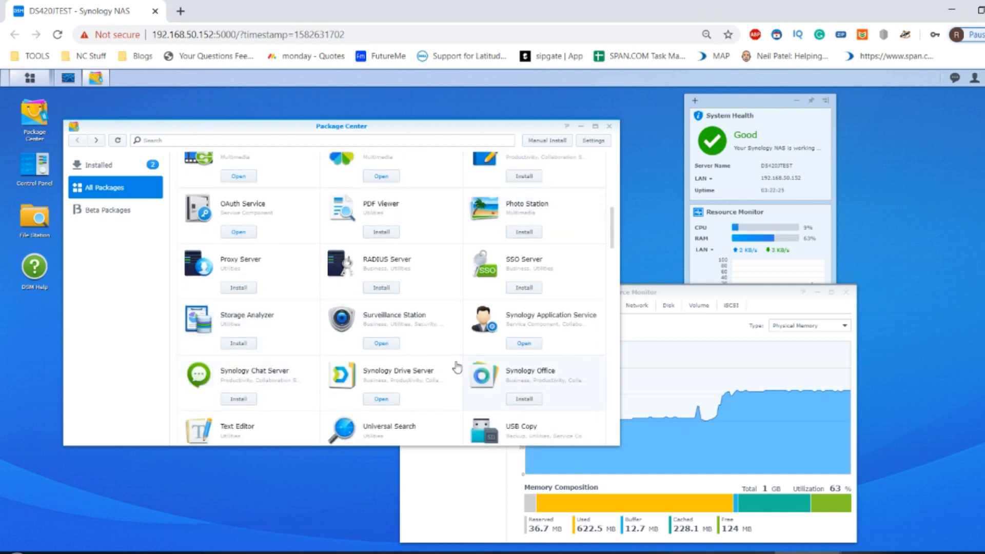
{"action": "scroll", "coordinate": [493, 334], "scroll_direction": "up", "scroll_amount": 3}
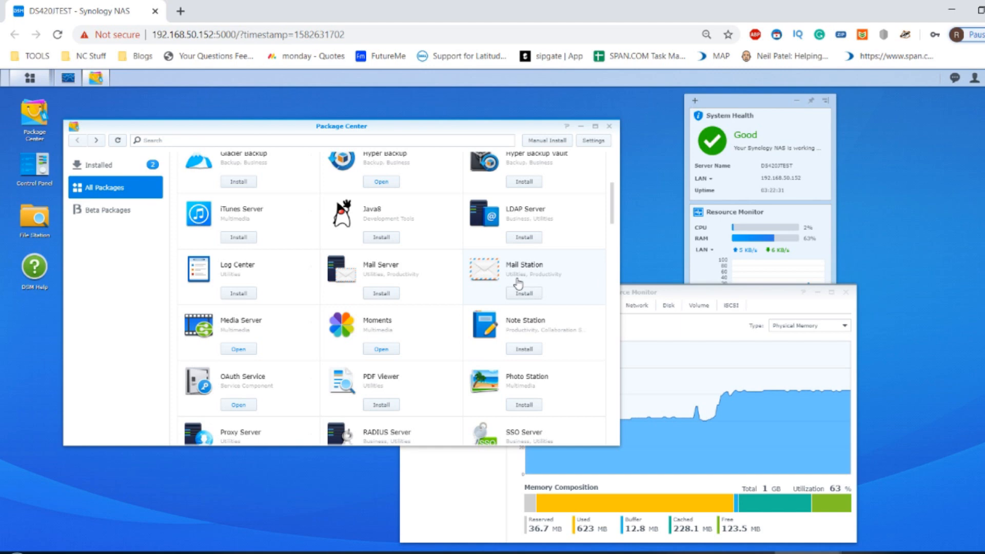
{"action": "scroll", "coordinate": [518, 283], "scroll_direction": "down", "scroll_amount": 1}
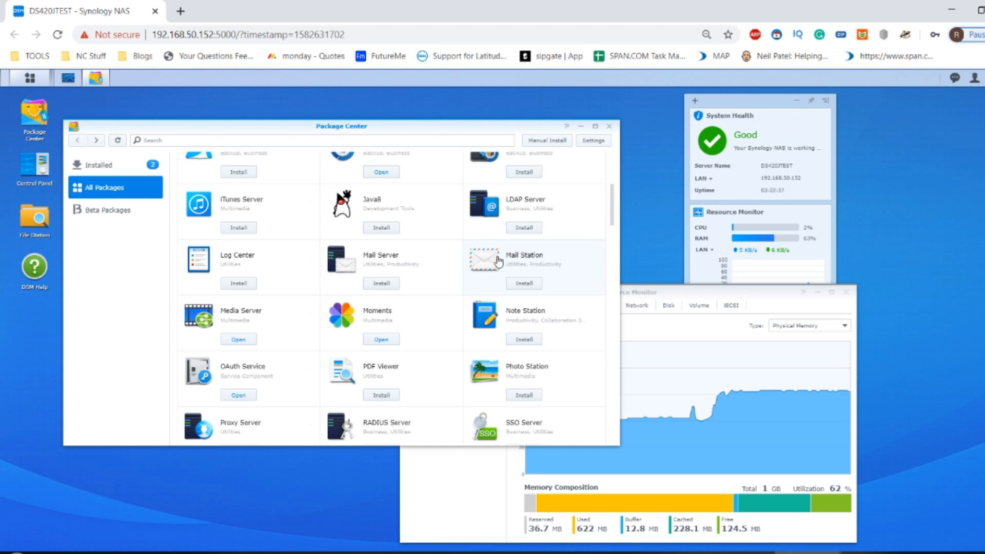
{"action": "scroll", "coordinate": [505, 259], "scroll_direction": "down", "scroll_amount": 5}
{"action": "scroll", "coordinate": [510, 255], "scroll_direction": "down", "scroll_amount": 3}
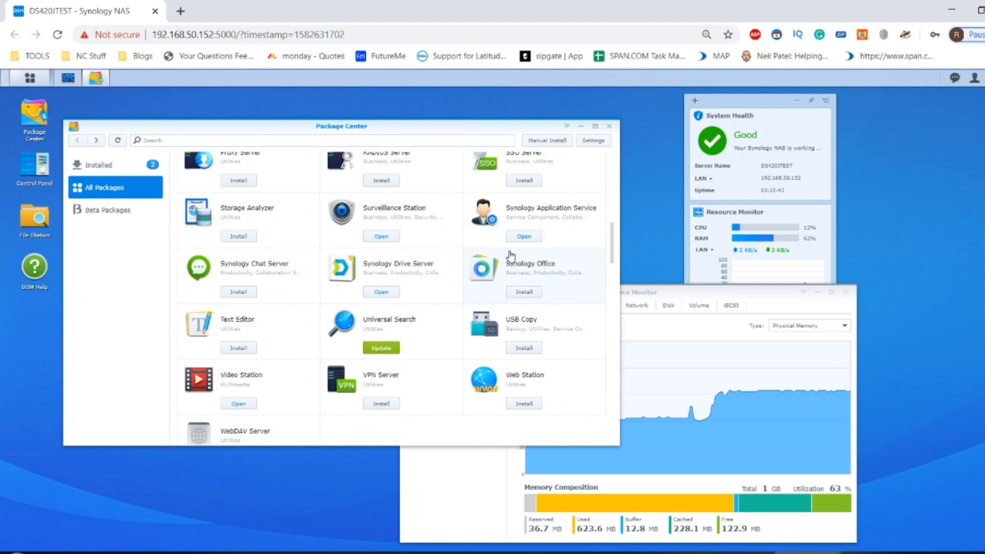
{"action": "scroll", "coordinate": [511, 256], "scroll_direction": "up", "scroll_amount": 5}
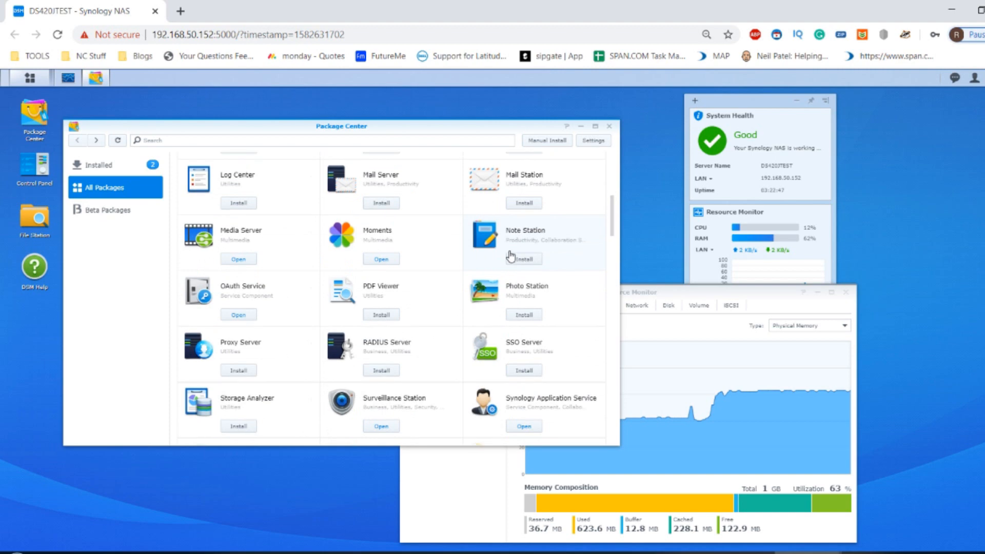
{"action": "scroll", "coordinate": [511, 255], "scroll_direction": "up", "scroll_amount": 2}
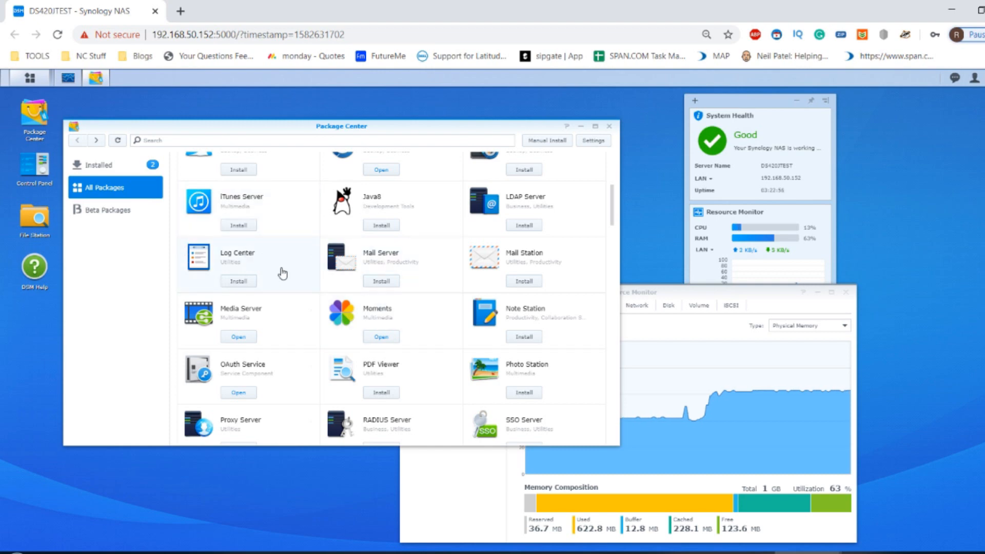
Find Surveillance Station in the package list, open it and close its Help window.
{"action": "scroll", "coordinate": [282, 274], "scroll_direction": "down", "scroll_amount": 5}
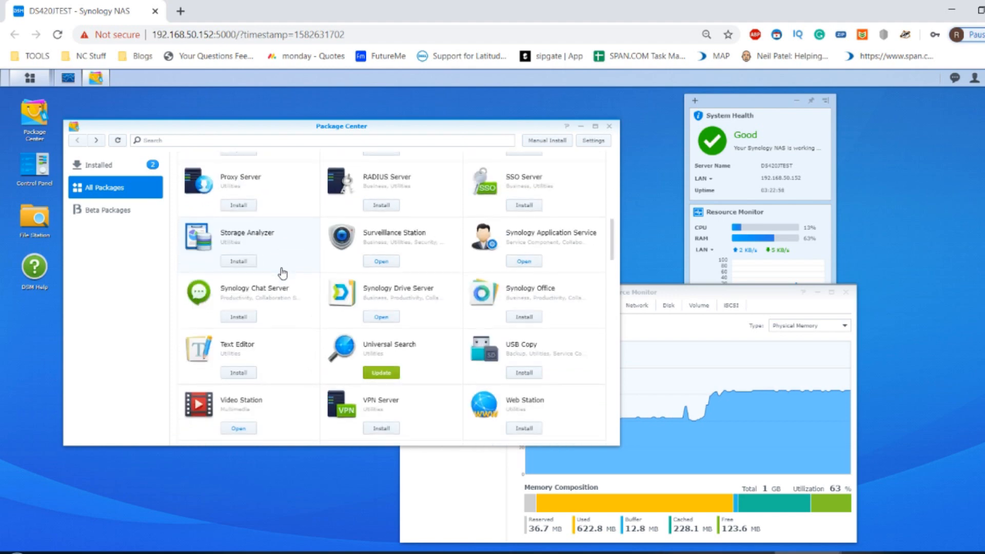
{"action": "scroll", "coordinate": [272, 378], "scroll_direction": "down", "scroll_amount": 1}
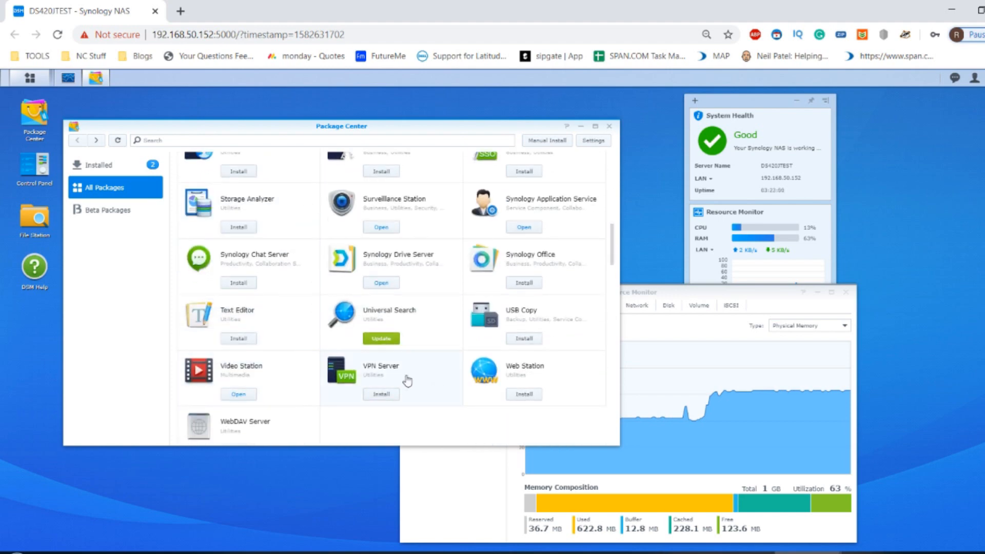
{"action": "scroll", "coordinate": [420, 359], "scroll_direction": "up", "scroll_amount": 1}
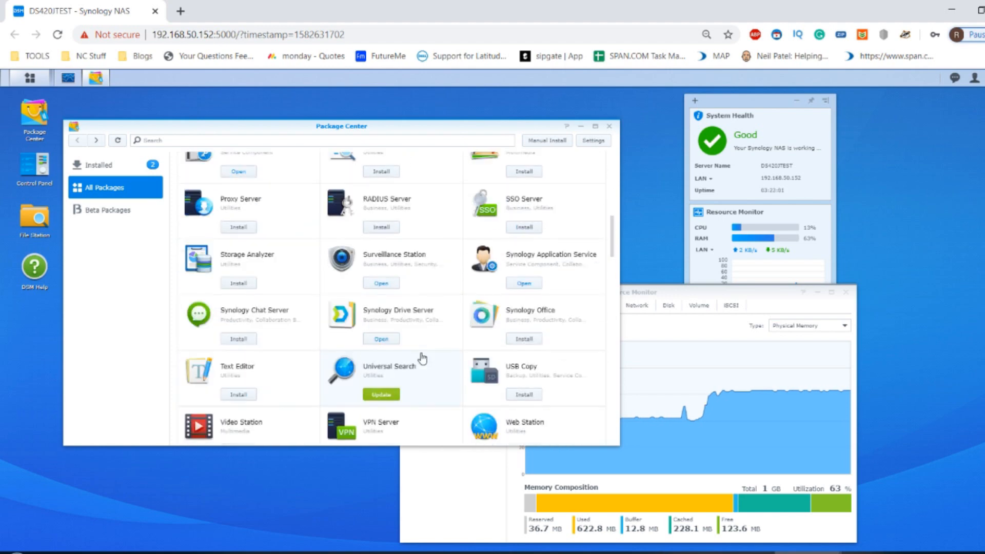
{"action": "left_click", "coordinate": [383, 287]}
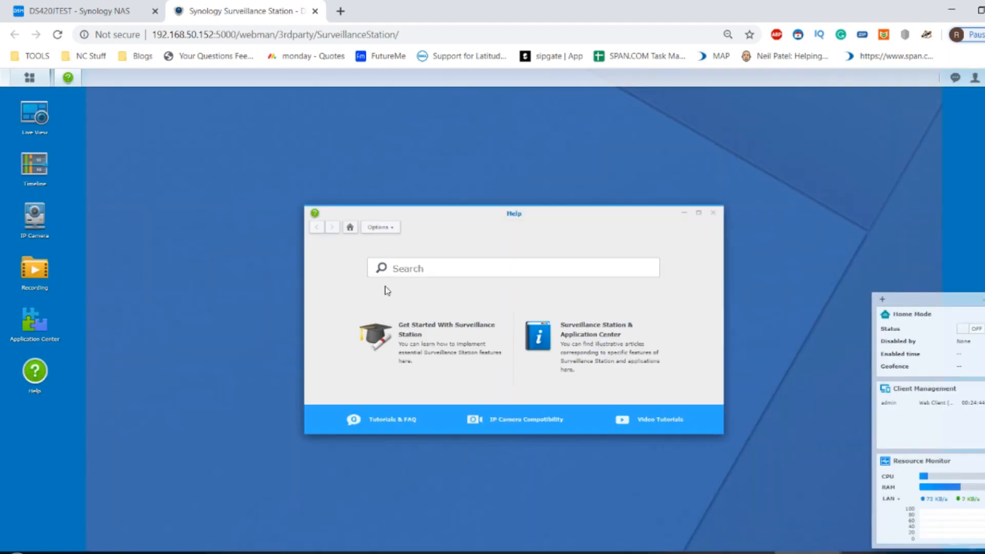
{"action": "left_click", "coordinate": [713, 212]}
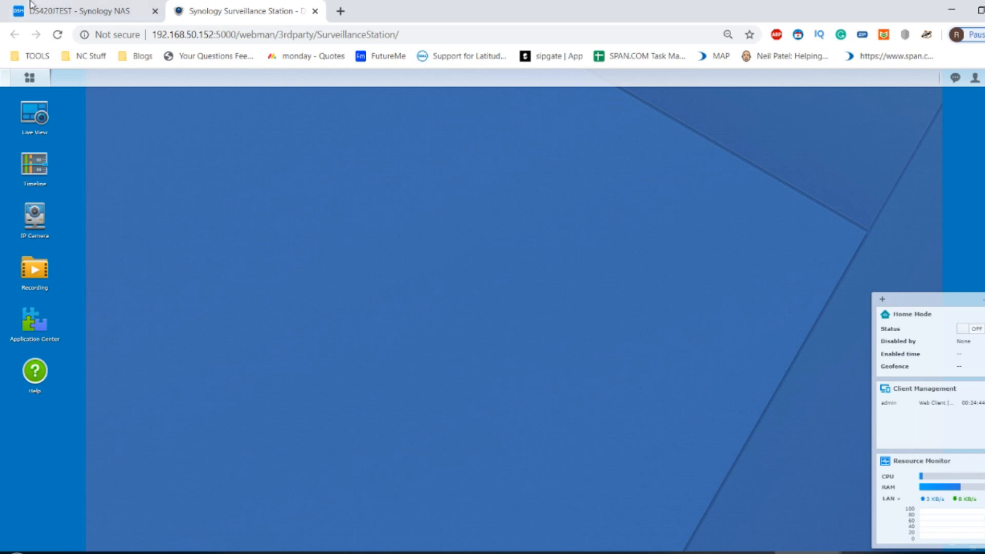
Return to the DSM desktop, show Resource Monitor's performance overview and spread its window and Package Center further apart.
{"action": "key", "text": "ctrl+shift+Tab"}
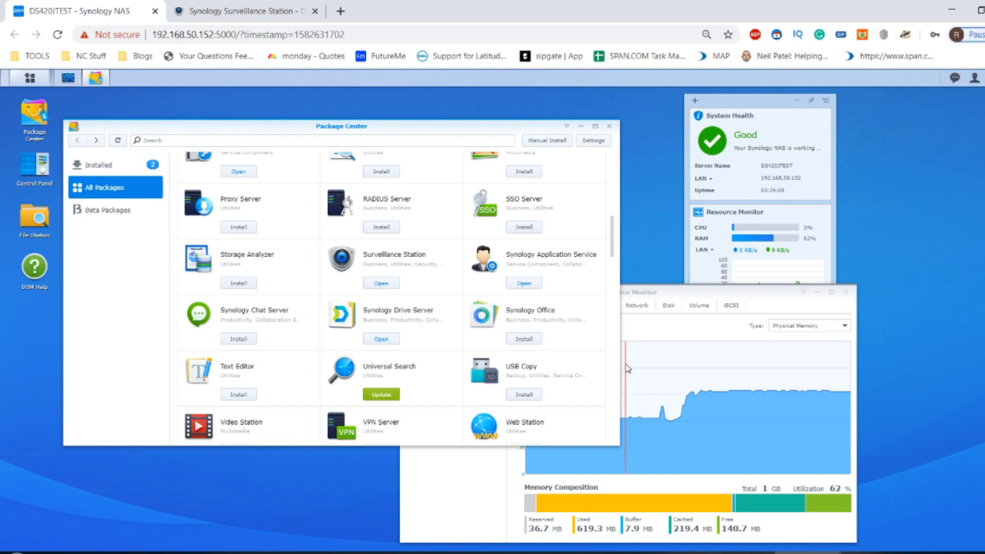
{"action": "left_click", "coordinate": [754, 295]}
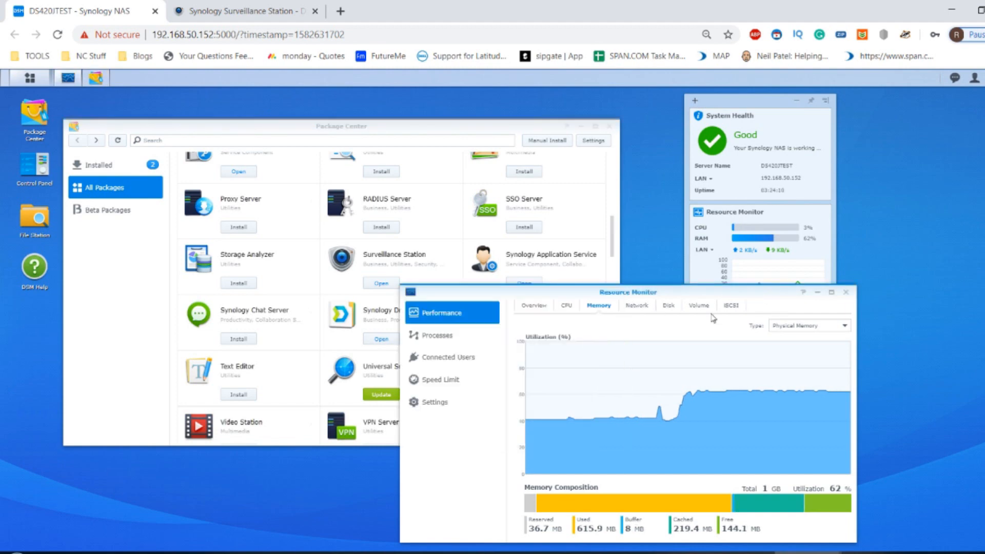
{"action": "left_click", "coordinate": [538, 308]}
{"action": "left_click_drag", "start_coordinate": [556, 292], "coordinate": [606, 286]}
{"action": "left_click_drag", "start_coordinate": [487, 126], "coordinate": [467, 117]}
Return to Surveillance Station and start adding an IP camera in Complete Setup mode.
{"action": "left_click", "coordinate": [241, 10]}
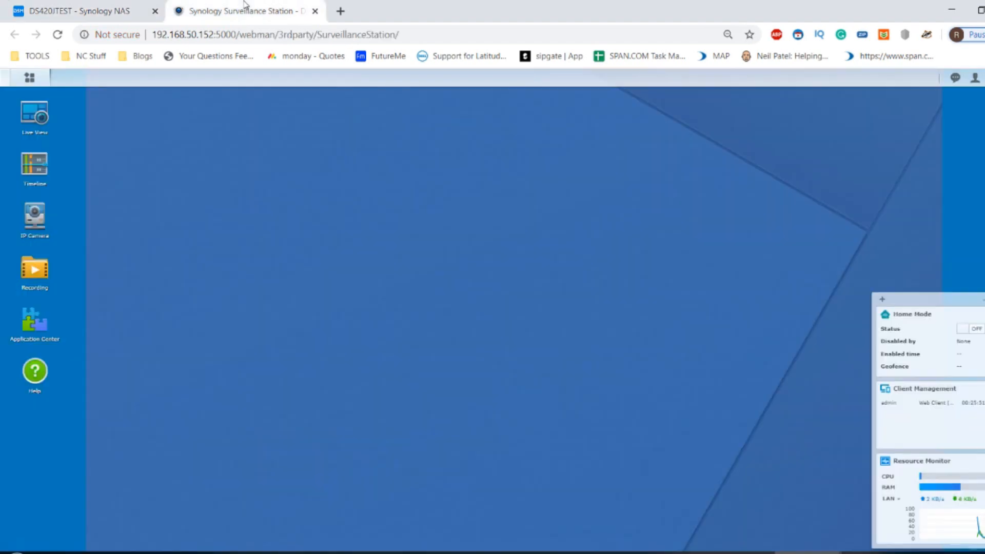
{"action": "left_click", "coordinate": [36, 117]}
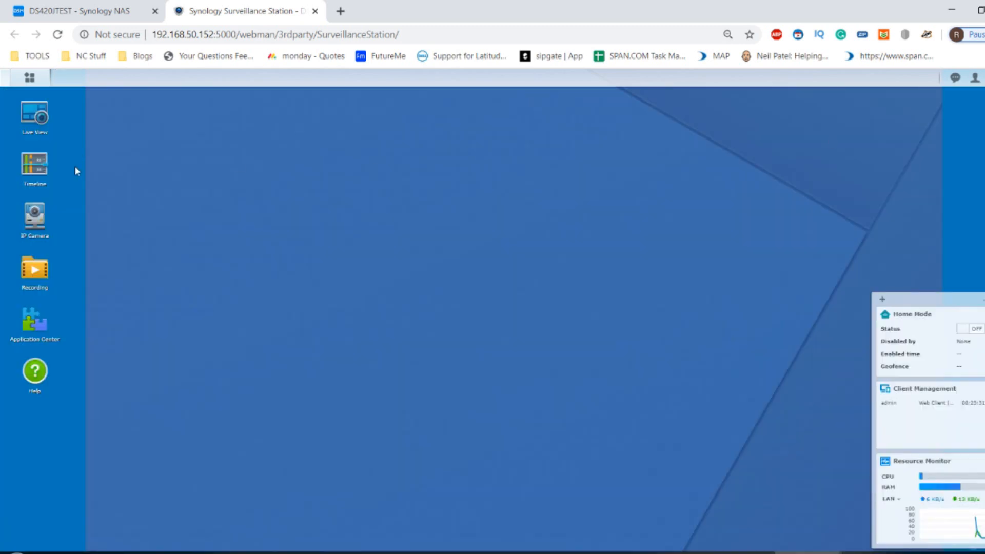
{"action": "left_click", "coordinate": [35, 216]}
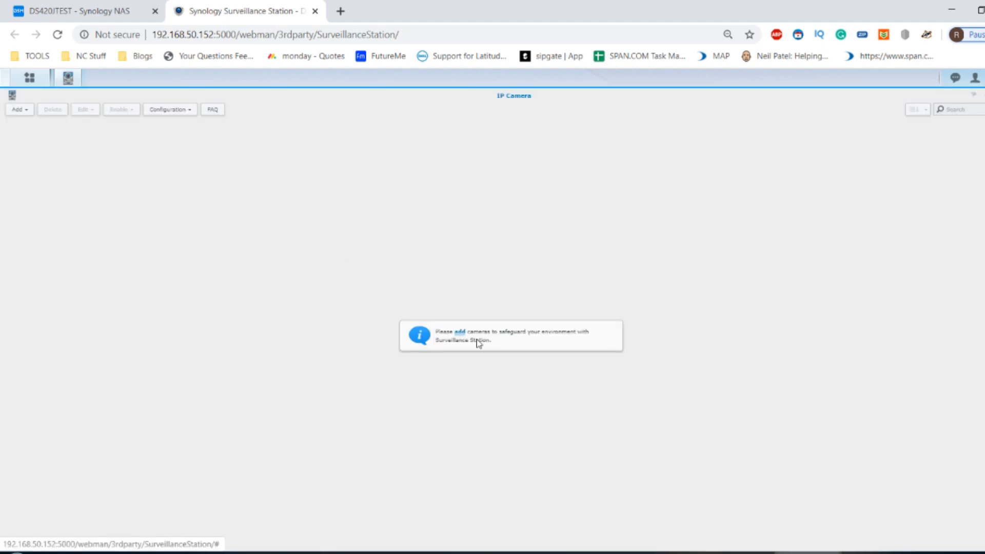
{"action": "left_click", "coordinate": [460, 333]}
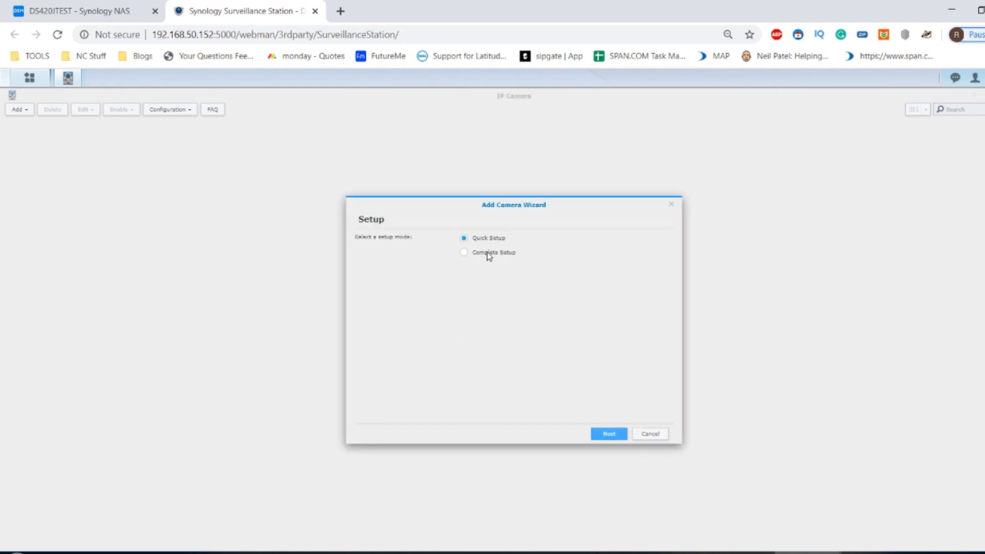
{"action": "left_click", "coordinate": [463, 252]}
{"action": "left_click", "coordinate": [609, 434]}
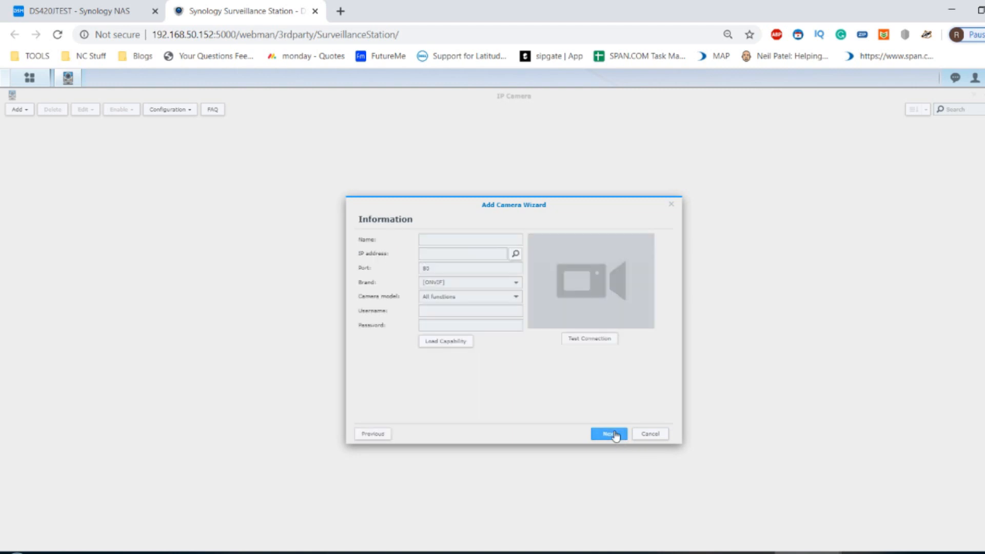
Search the network for cameras and select the ONVIF IPC-122 at 192.168.50.162 from the General Interface results.
{"action": "left_click", "coordinate": [515, 255]}
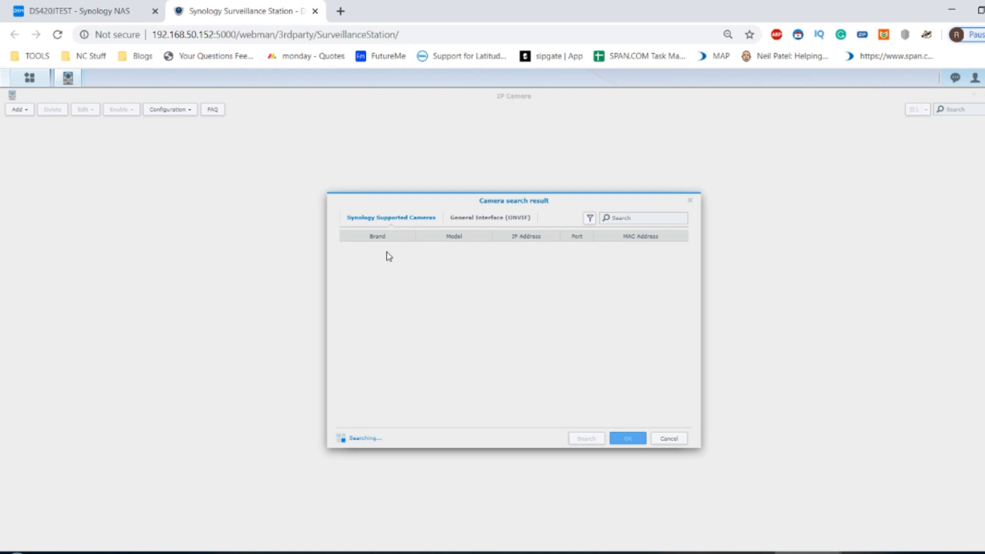
{"action": "left_click", "coordinate": [489, 221]}
{"action": "left_click", "coordinate": [380, 248]}
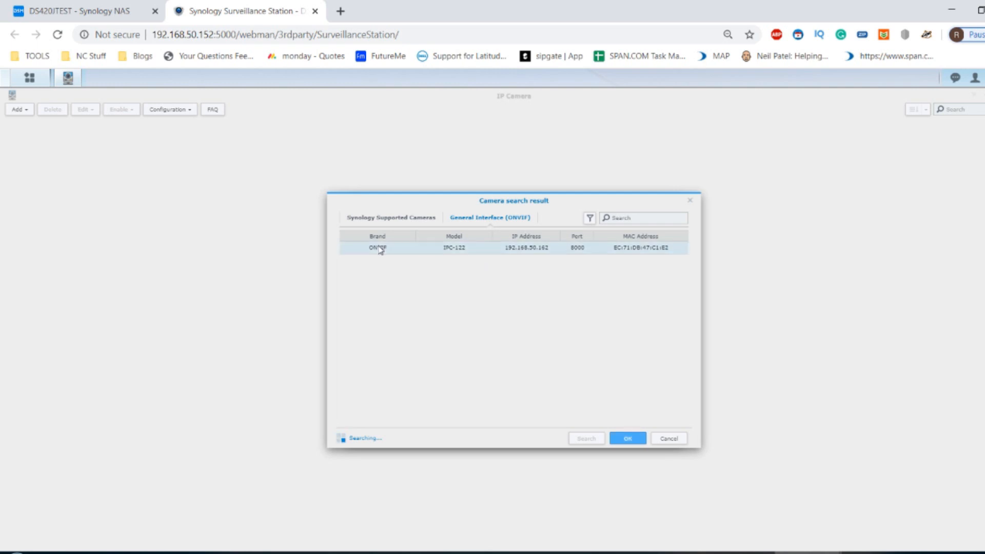
{"action": "left_click", "coordinate": [380, 248]}
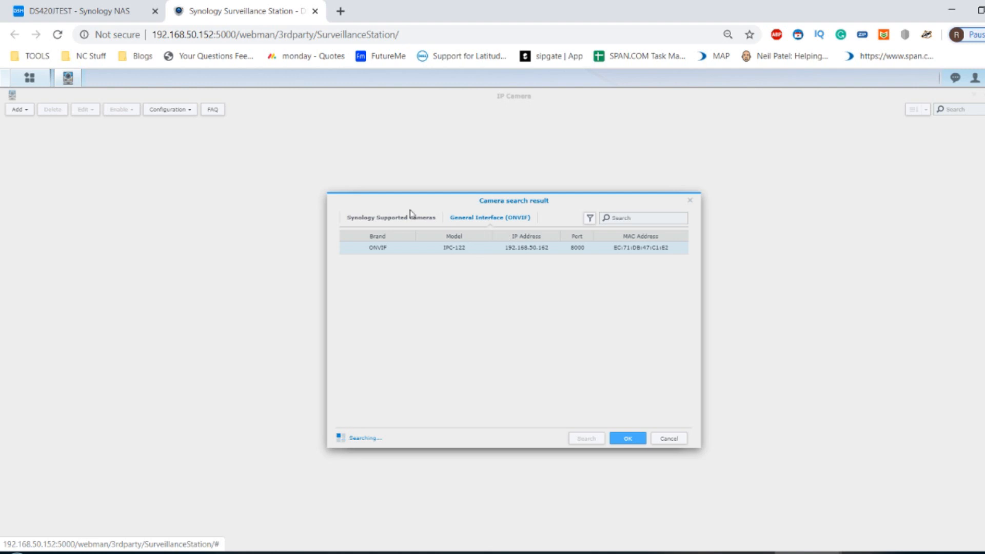
{"action": "left_click", "coordinate": [628, 438]}
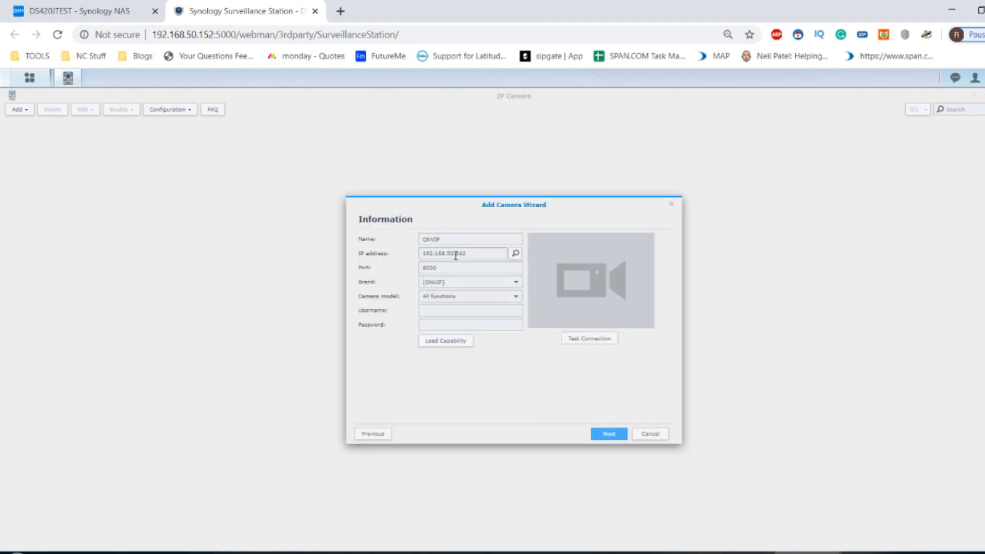
Enter admin as the camera's username and test the connection.
{"action": "left_click", "coordinate": [452, 312]}
{"action": "type", "text": "admin"}
{"action": "left_click", "coordinate": [589, 340]}
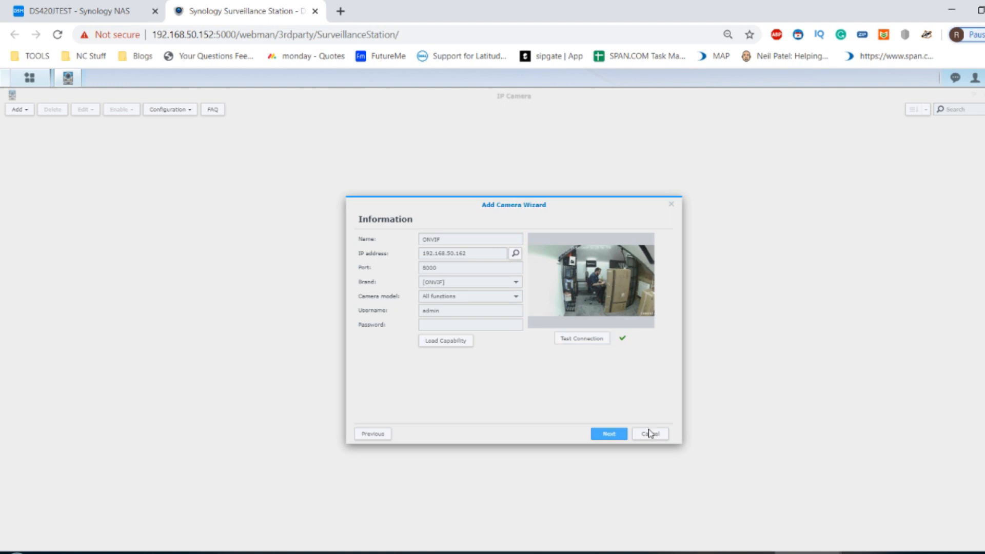
Accept the camera's default video and recording settings and proceed to the recording schedule.
{"action": "left_click", "coordinate": [614, 441]}
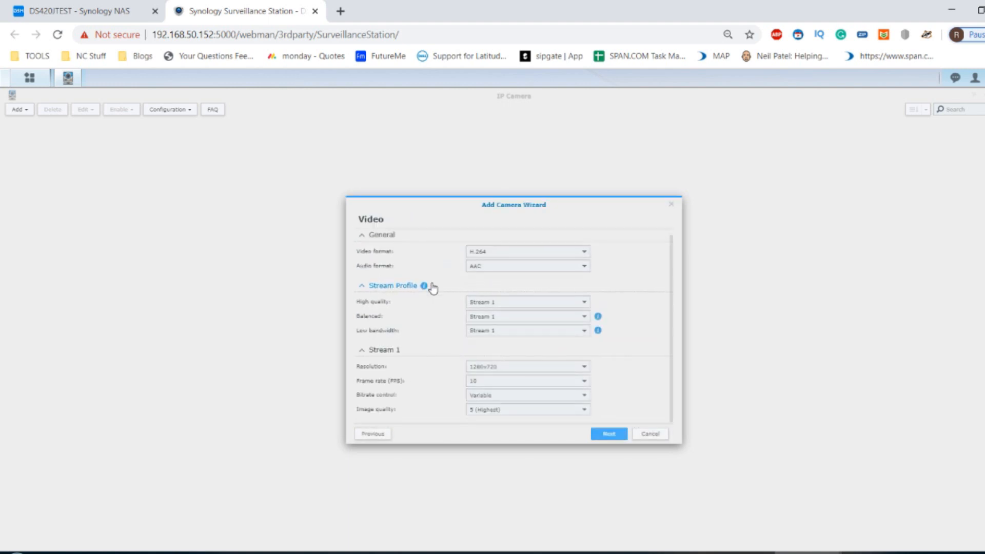
{"action": "left_click", "coordinate": [608, 439]}
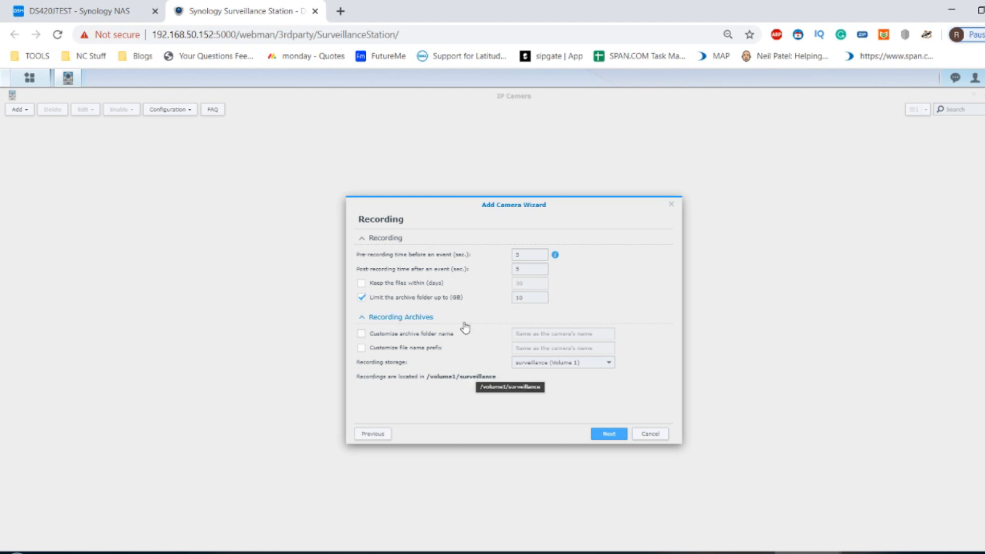
{"action": "left_click", "coordinate": [608, 434]}
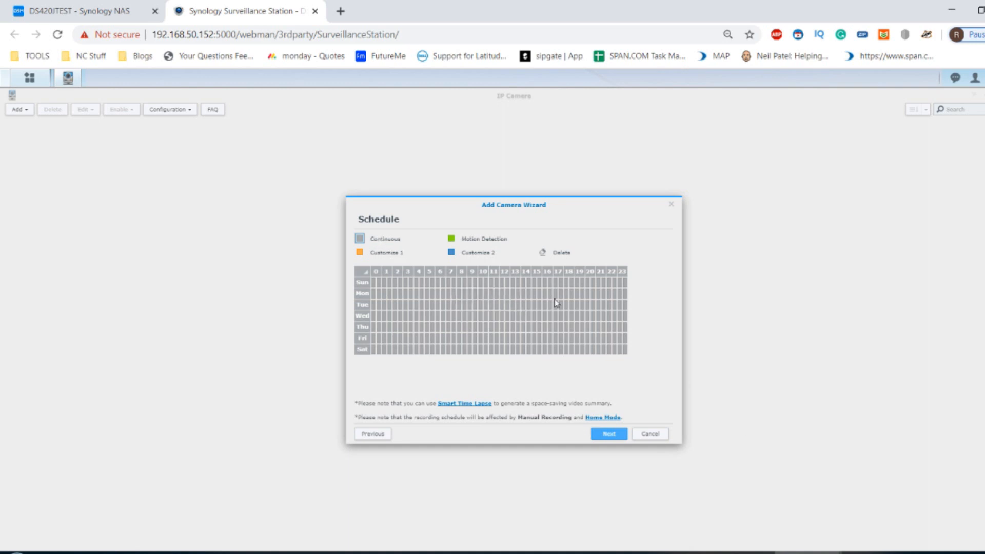
Try motion-detection recording from about 8:00 to 15:00, Sunday to Friday, and erase the whole weekly schedule.
{"action": "left_click", "coordinate": [460, 240]}
{"action": "left_click_drag", "start_coordinate": [469, 281], "coordinate": [530, 340]}
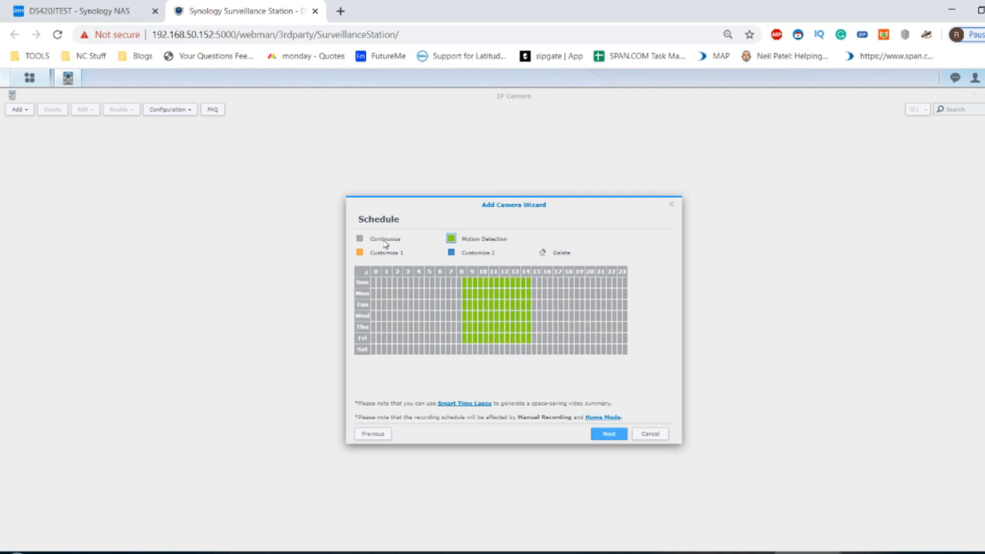
{"action": "left_click", "coordinate": [542, 252]}
{"action": "mouse_move", "coordinate": [544, 329]}
{"action": "left_mouse_down"}
{"action": "mouse_move", "coordinate": [378, 287]}
{"action": "mouse_move", "coordinate": [426, 291]}
{"action": "mouse_move", "coordinate": [580, 392]}
{"action": "mouse_move", "coordinate": [652, 386]}
{"action": "mouse_move", "coordinate": [552, 332]}
{"action": "left_mouse_up"}
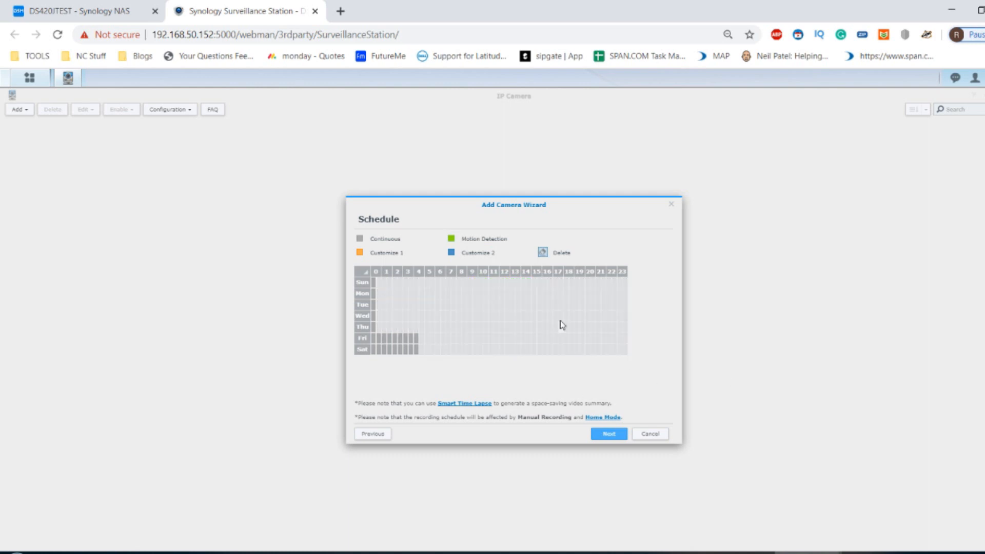
{"action": "left_click_drag", "start_coordinate": [595, 284], "coordinate": [306, 388]}
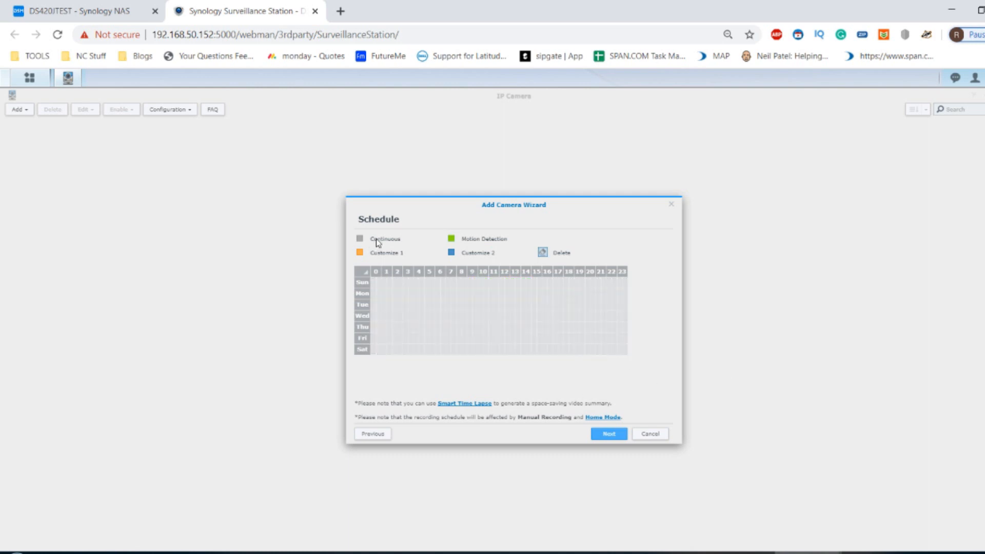
Fill the entire weekly schedule with continuous recording and complete the Add Camera Wizard.
{"action": "left_click_drag", "start_coordinate": [374, 286], "coordinate": [783, 476]}
{"action": "left_click", "coordinate": [609, 434]}
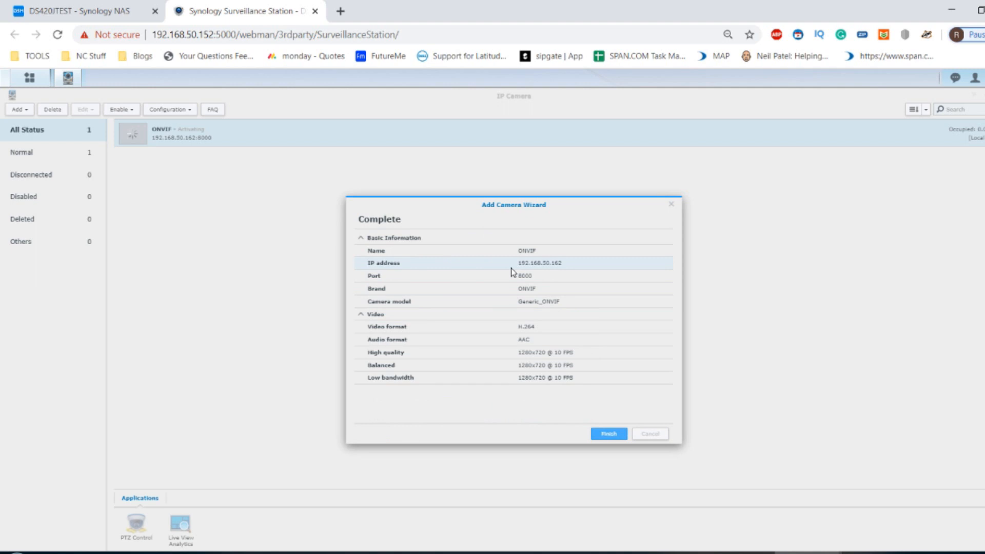
{"action": "left_click", "coordinate": [608, 434]}
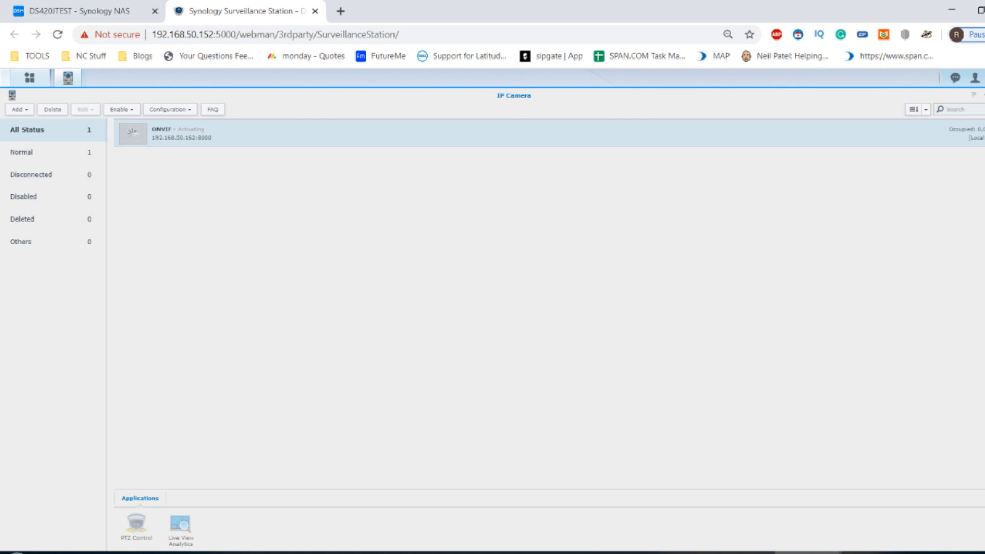
Glance at resource usage in DSM, open Live View in Surveillance Station and move the IP Camera window aside.
{"action": "left_click", "coordinate": [82, 10]}
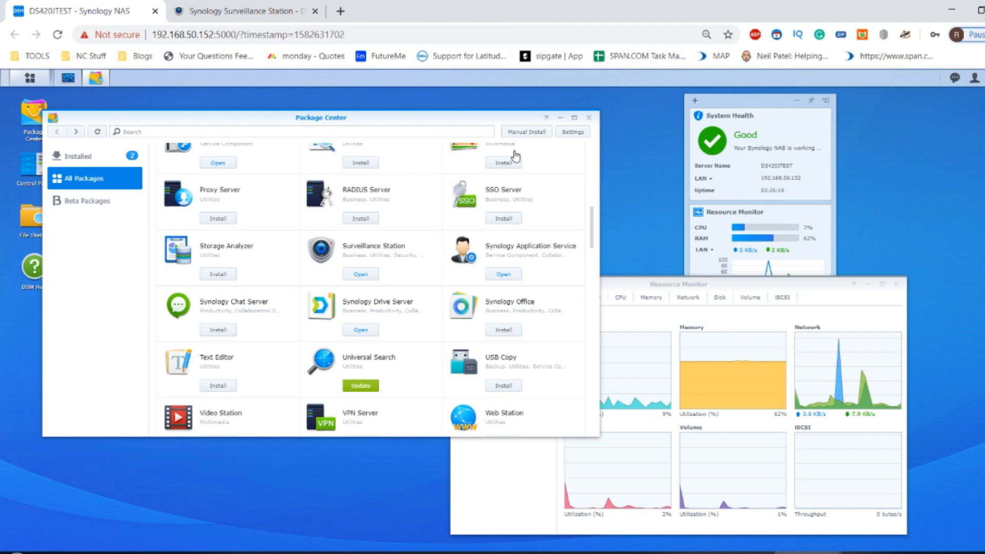
{"action": "left_click", "coordinate": [238, 9]}
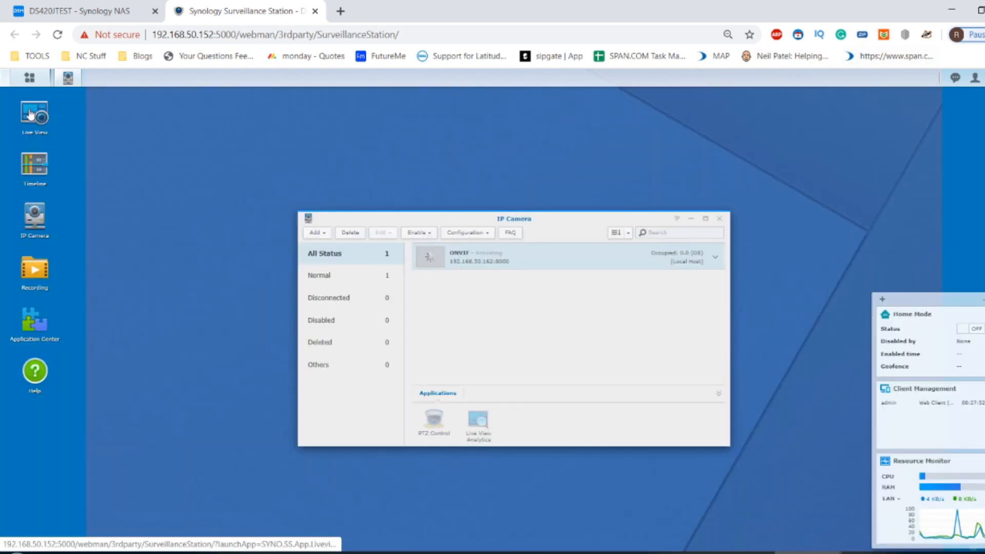
{"action": "left_click", "coordinate": [30, 114]}
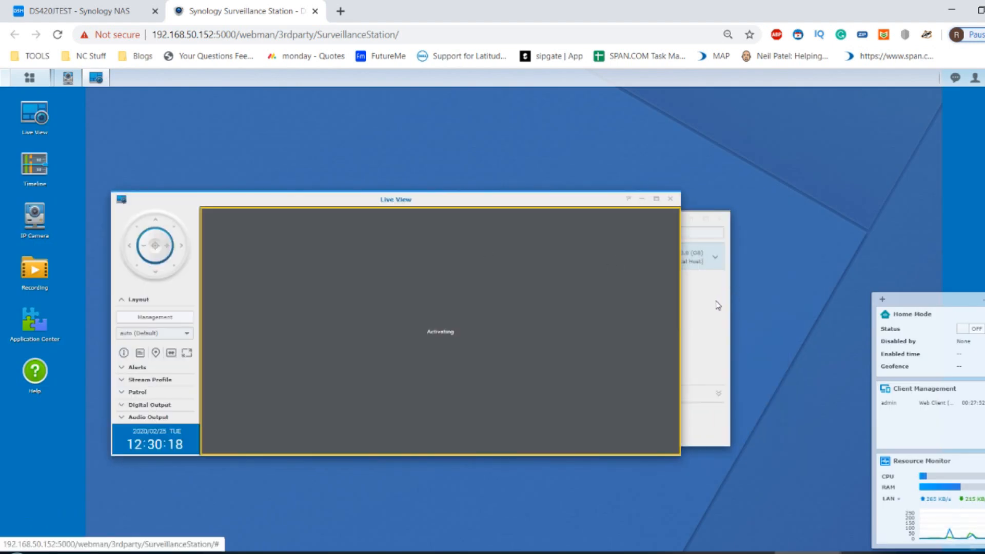
{"action": "left_click", "coordinate": [723, 304]}
{"action": "left_click_drag", "start_coordinate": [561, 221], "coordinate": [822, 123]}
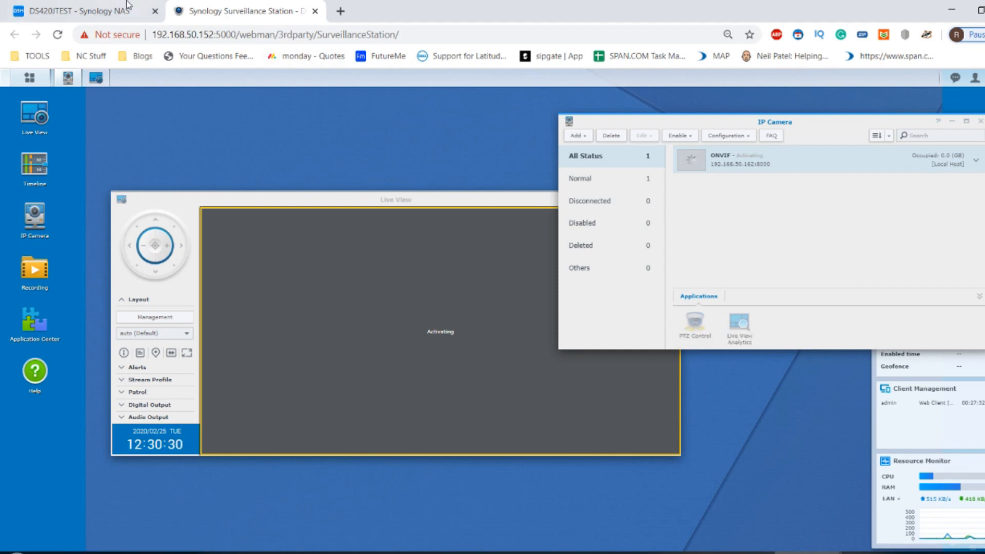
Check the NAS load in DSM's Resource Monitor overview and return to Surveillance Station.
{"action": "key", "text": "ctrl+shift+Tab"}
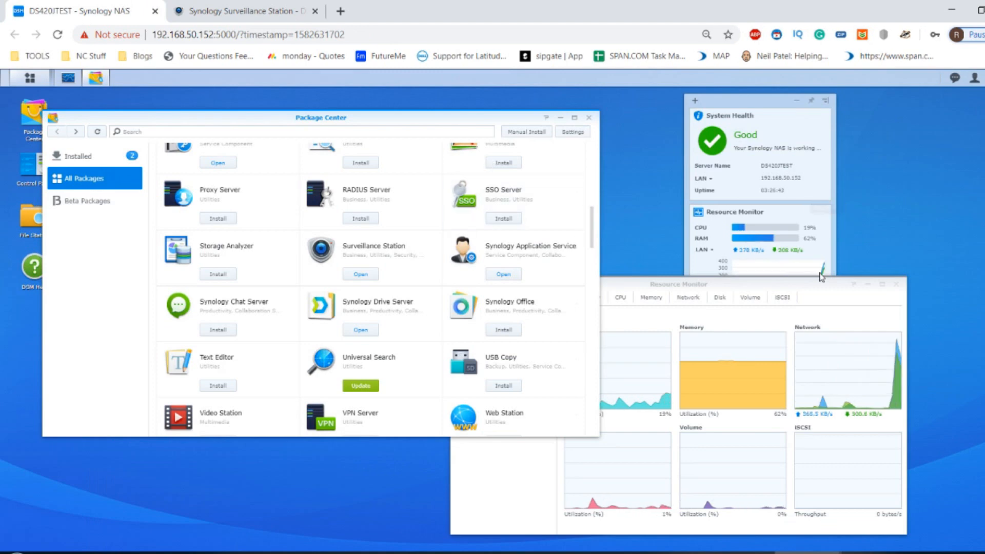
{"action": "left_click_drag", "start_coordinate": [817, 284], "coordinate": [815, 290]}
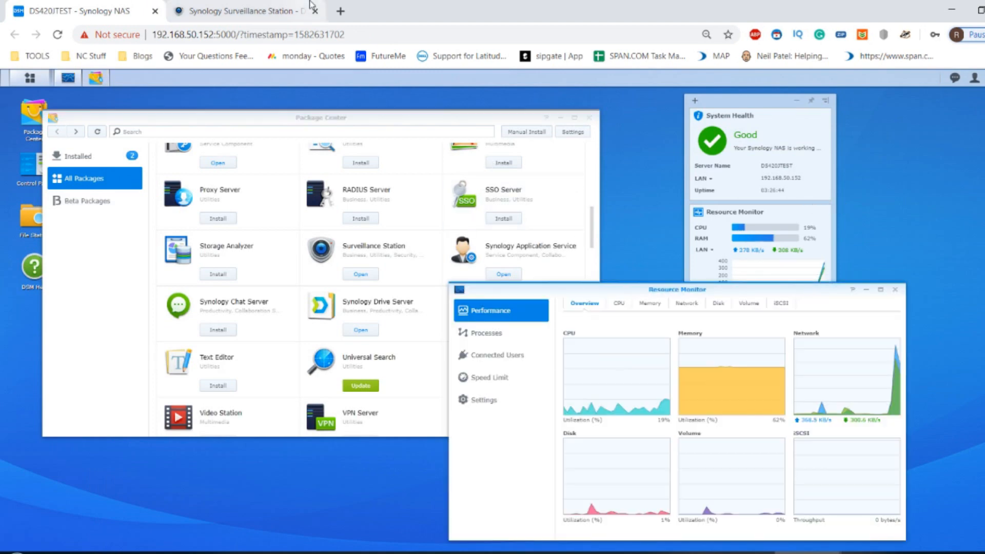
{"action": "left_click", "coordinate": [241, 11]}
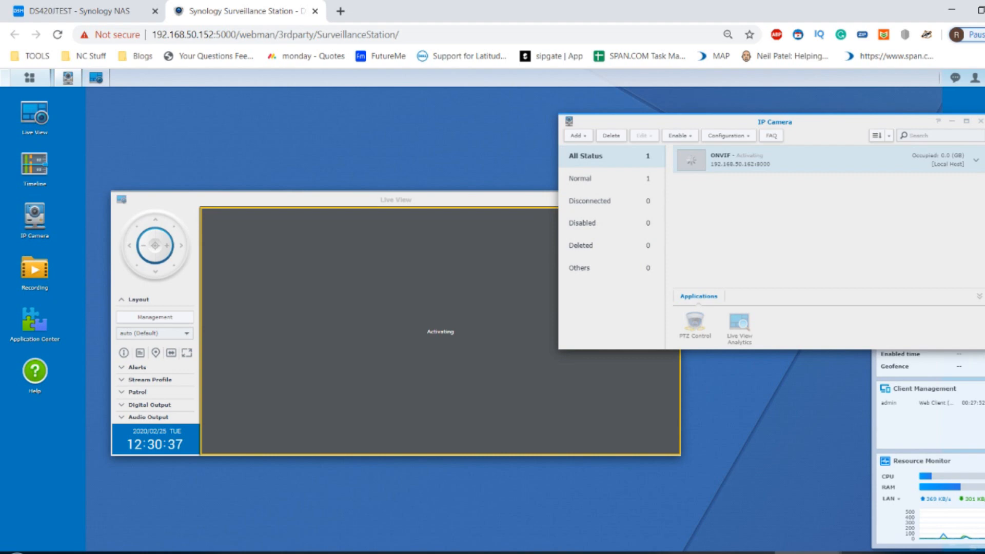
Move the Surveillance Station widget panel fully into view and bring Live View to the front to watch the camera feed.
{"action": "left_click", "coordinate": [912, 330]}
{"action": "left_click_drag", "start_coordinate": [930, 307], "coordinate": [886, 284]}
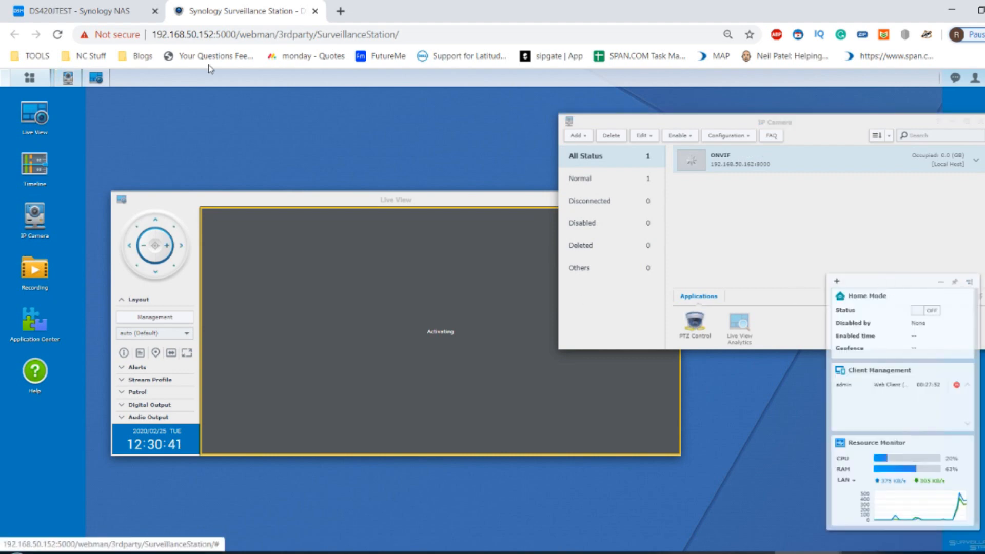
{"action": "mouse_move", "coordinate": [306, 342]}
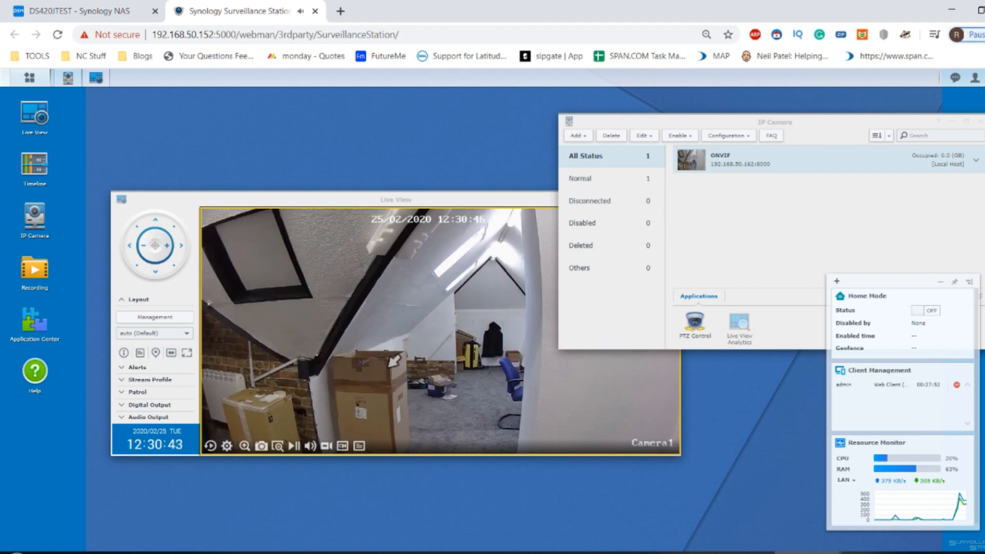
{"action": "mouse_move", "coordinate": [739, 114]}
{"action": "left_mouse_down"}
{"action": "mouse_move", "coordinate": [818, 77]}
{"action": "mouse_move", "coordinate": [719, 99]}
{"action": "mouse_move", "coordinate": [733, 111]}
{"action": "left_mouse_up"}
{"action": "left_click", "coordinate": [367, 321]}
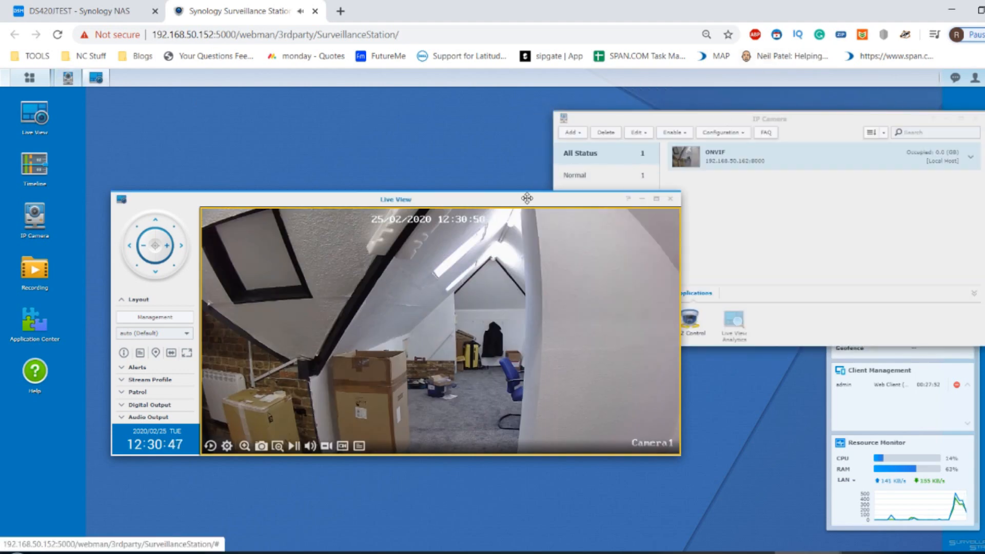
Pan the camera left in Live View until the office desk and the shelving beside it are in view.
{"action": "left_click", "coordinate": [311, 339]}
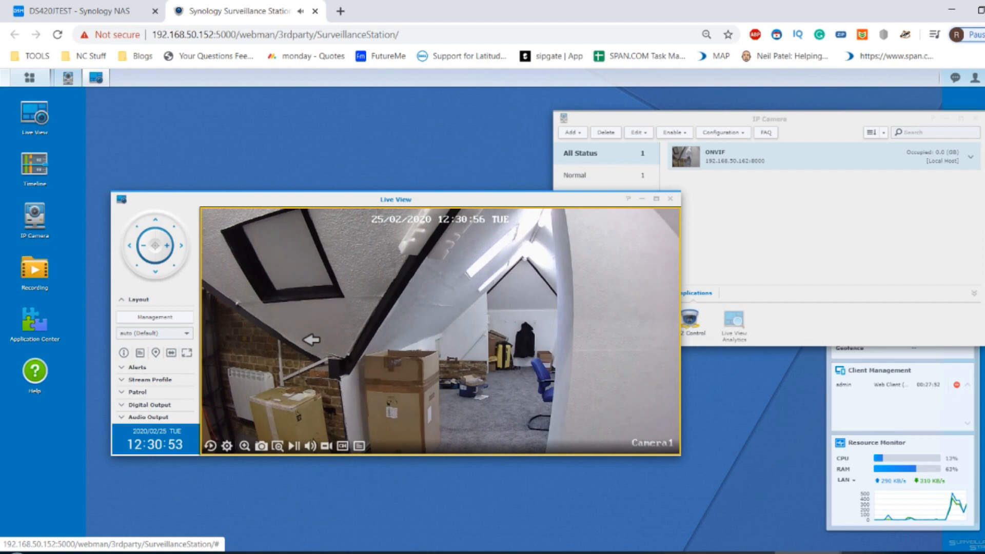
{"action": "left_click", "coordinate": [311, 339]}
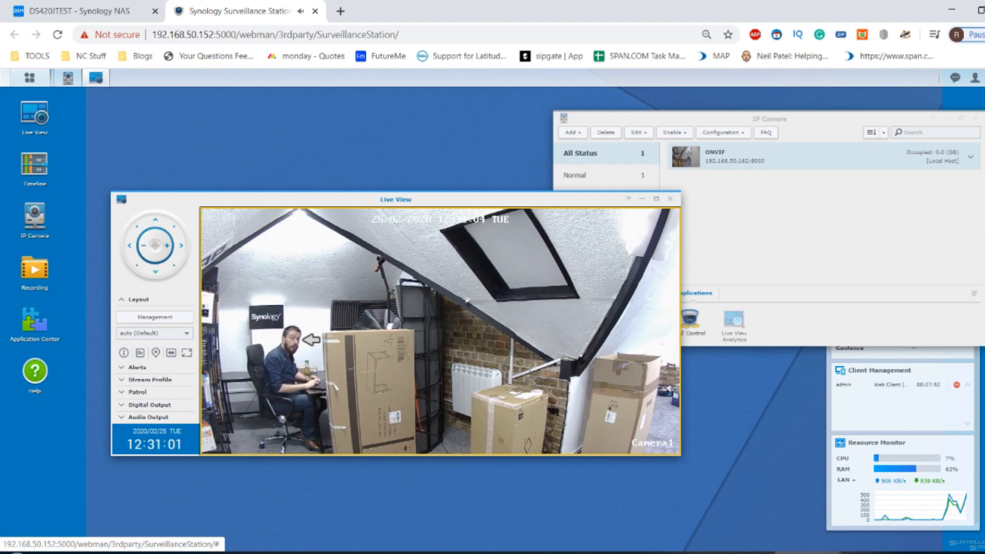
{"action": "mouse_move", "coordinate": [405, 418]}
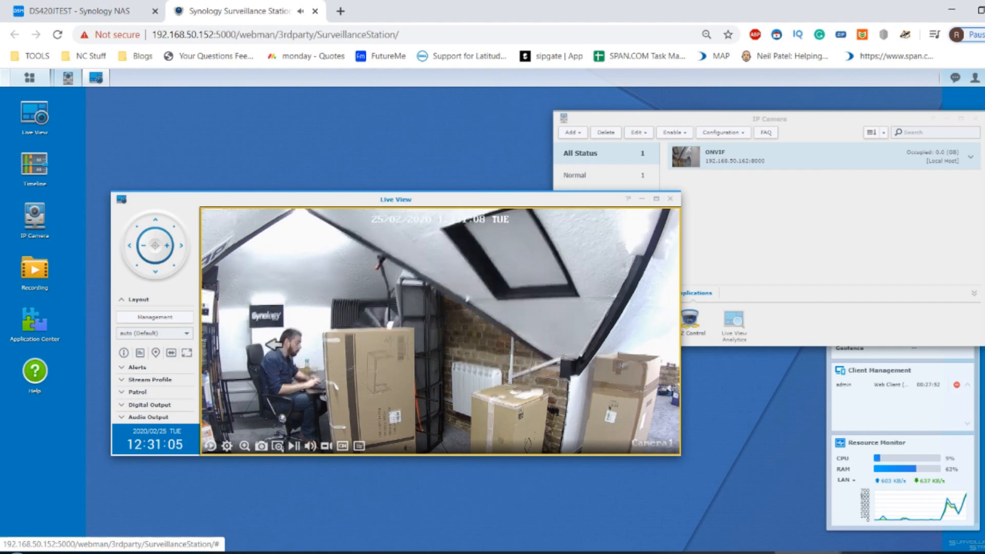
{"action": "mouse_move", "coordinate": [315, 286]}
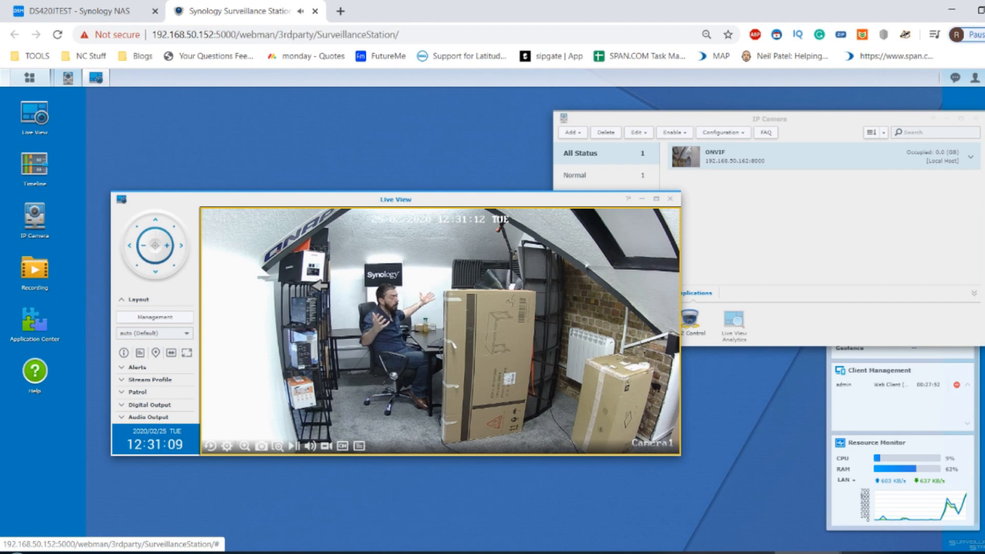
{"action": "mouse_move", "coordinate": [275, 304]}
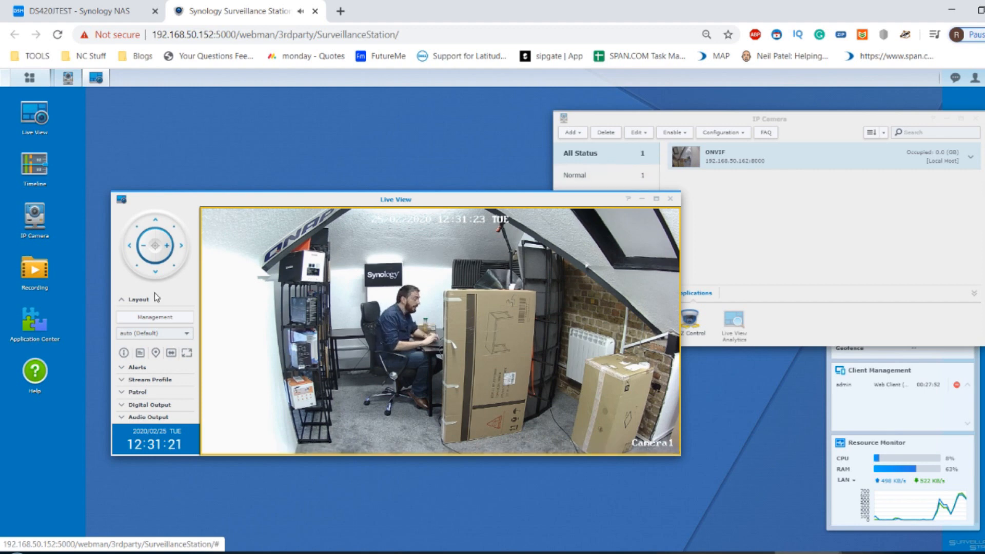
Check DSM's Resource Monitor, close the Live View window in Surveillance Station and return to the DSM desktop.
{"action": "left_click", "coordinate": [89, 7]}
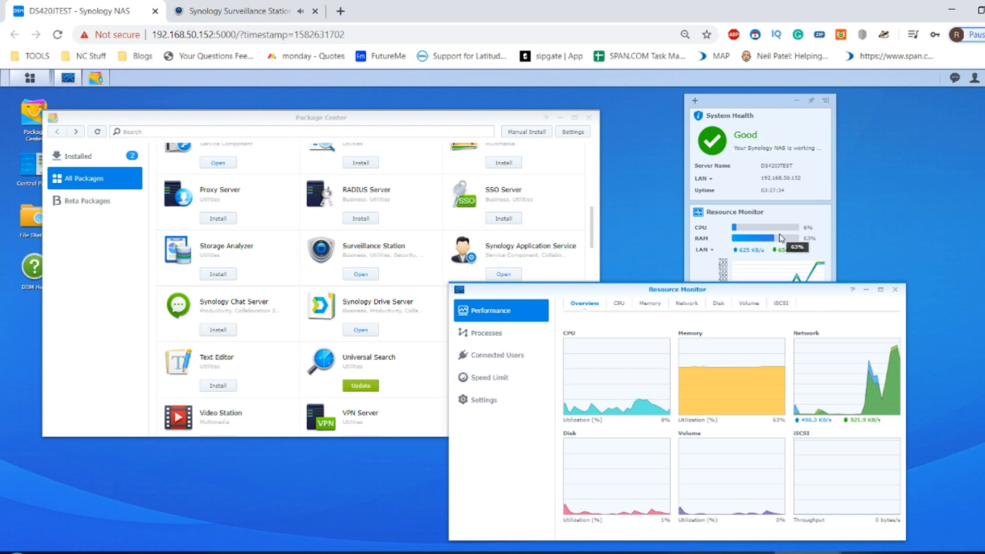
{"action": "left_click", "coordinate": [241, 11]}
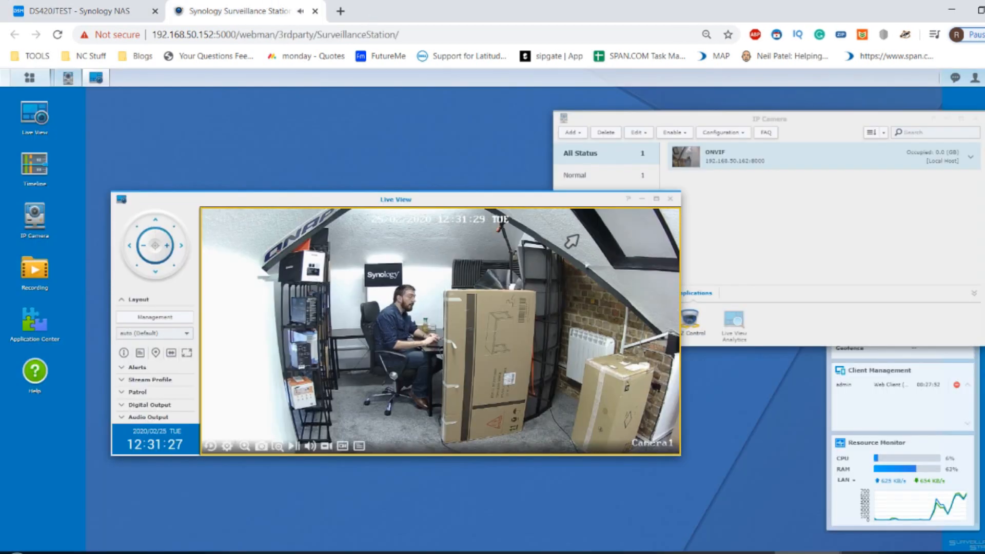
{"action": "left_click", "coordinate": [672, 200]}
{"action": "left_click", "coordinate": [79, 7]}
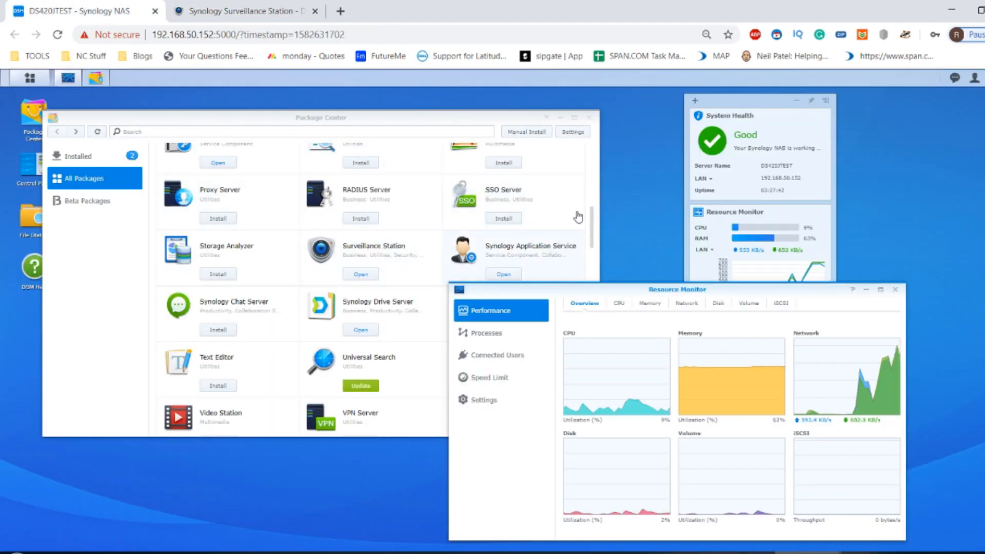
Bring Package Center to the front and open Synology Drive Server and Audio Station from the package list.
{"action": "left_click", "coordinate": [597, 223]}
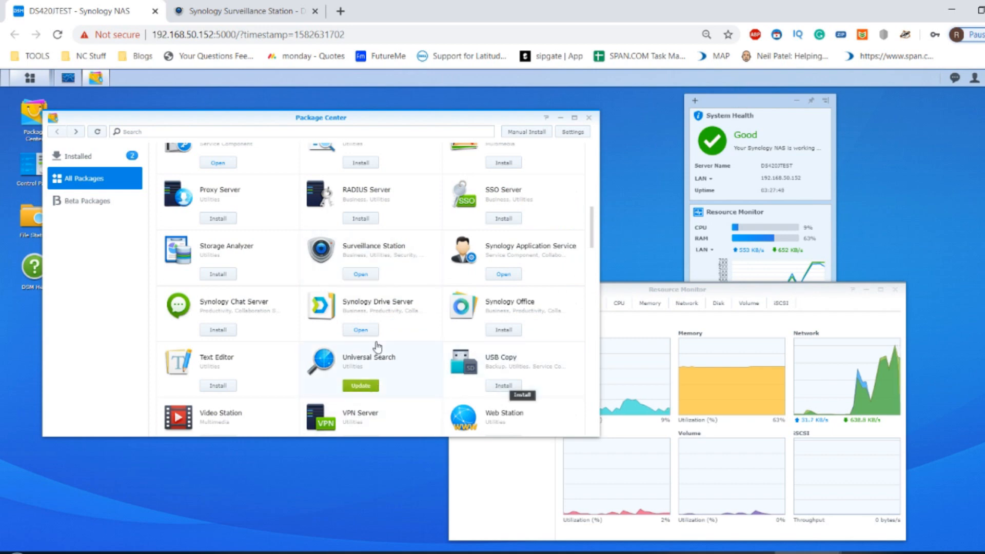
{"action": "left_click", "coordinate": [360, 330]}
{"action": "left_click", "coordinate": [260, 299]}
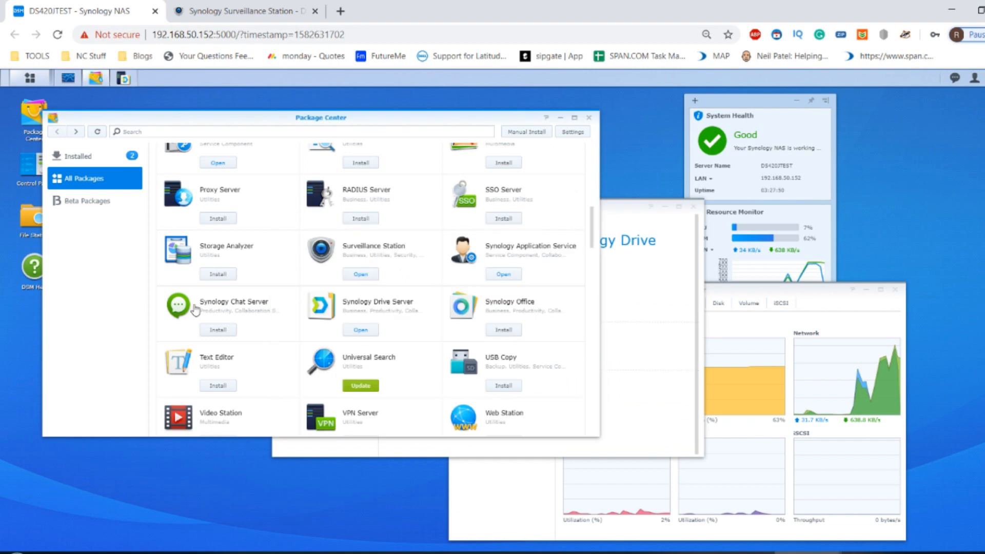
{"action": "scroll", "coordinate": [258, 220], "scroll_direction": "up", "scroll_amount": 10}
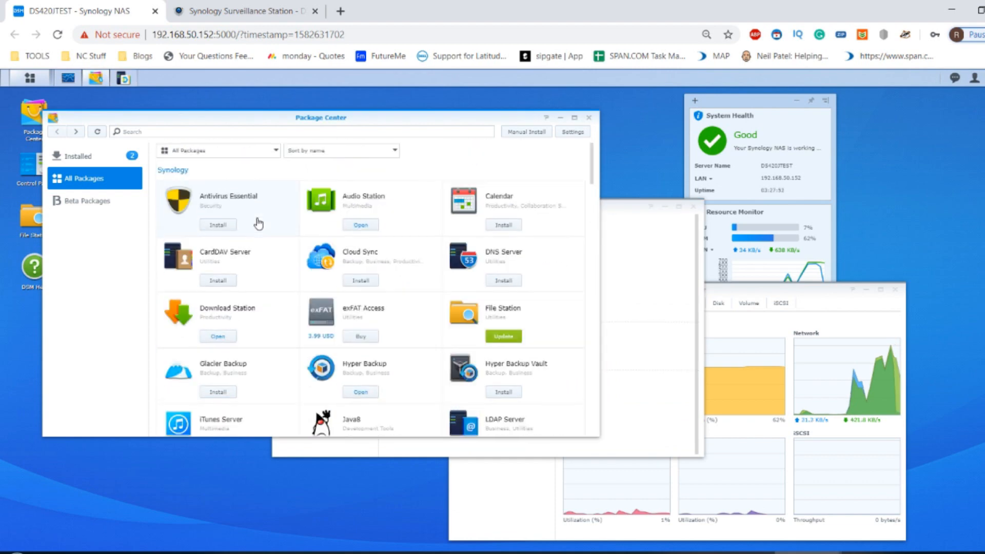
{"action": "left_click", "coordinate": [361, 225]}
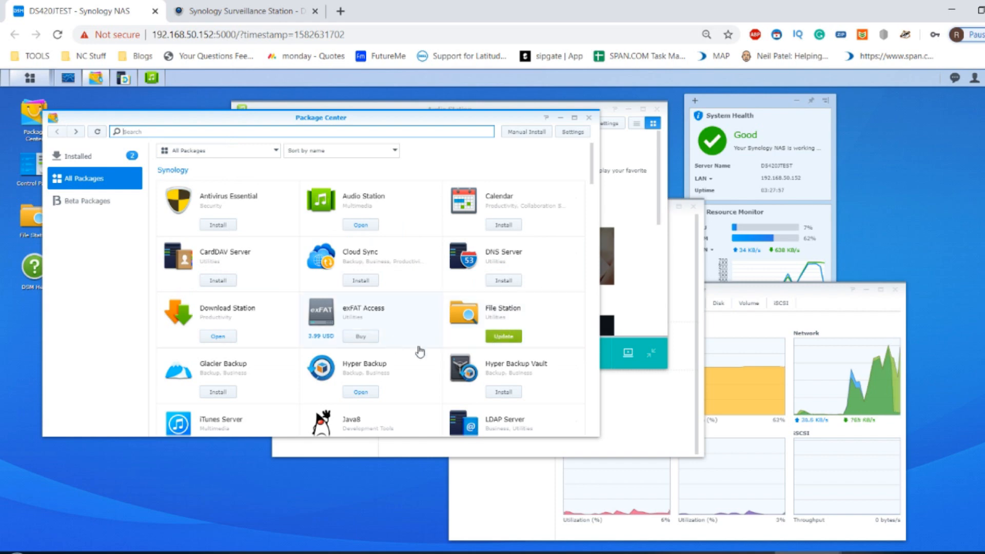
Open Moments and Synology Application Service from Package Center, returning to the DSM desktop after each.
{"action": "scroll", "coordinate": [420, 352], "scroll_direction": "down", "scroll_amount": 1}
{"action": "scroll", "coordinate": [420, 352], "scroll_direction": "down", "scroll_amount": 3}
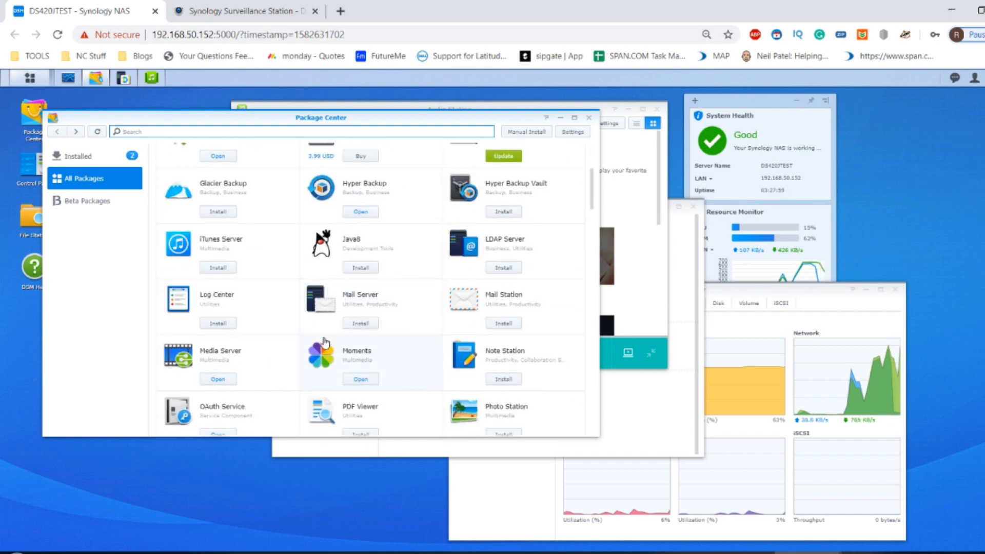
{"action": "left_click", "coordinate": [361, 380]}
{"action": "key", "text": "ctrl+1"}
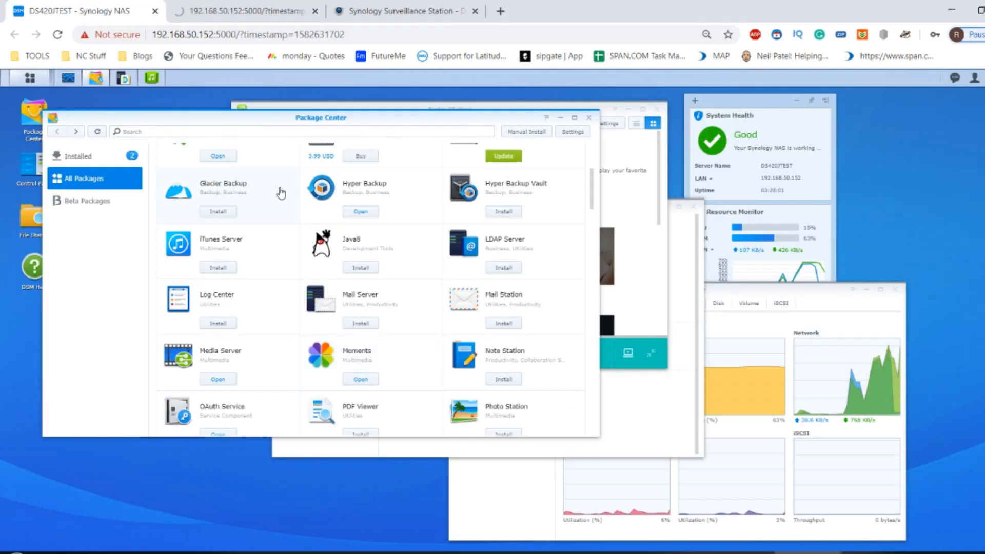
{"action": "scroll", "coordinate": [281, 192], "scroll_direction": "down", "scroll_amount": 3}
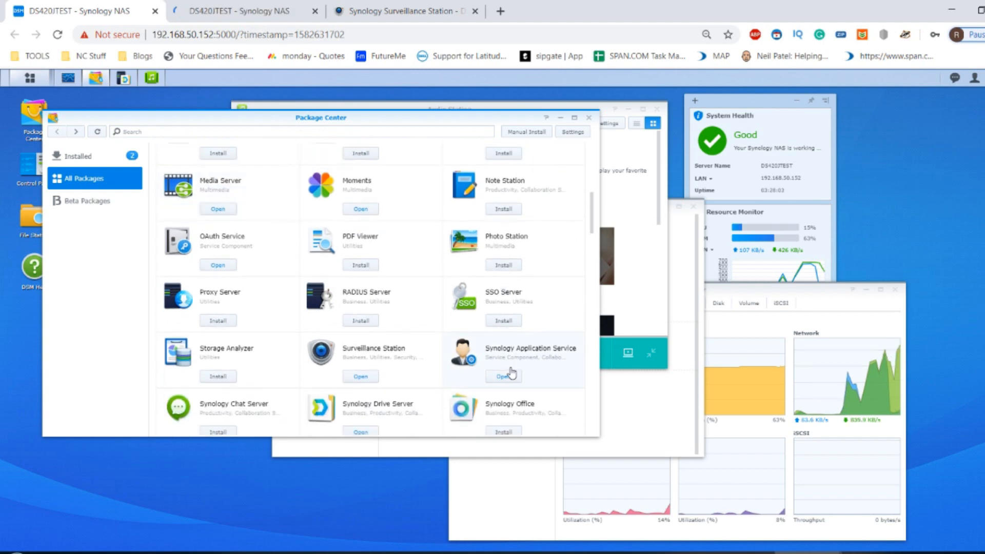
{"action": "left_click", "coordinate": [513, 386]}
{"action": "left_click", "coordinate": [45, 9]}
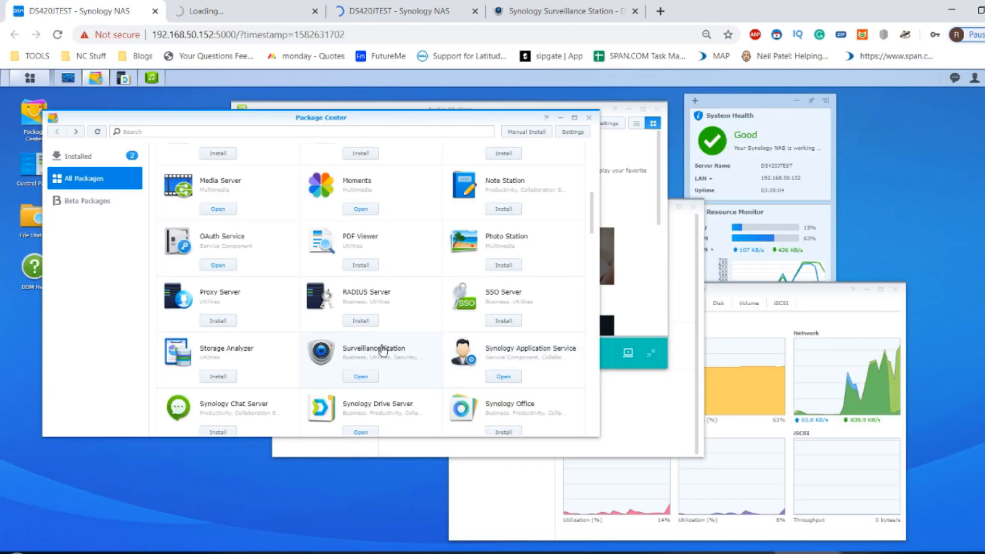
Look through the remaining packages and bring Resource Monitor to the front to check the load from the opened apps.
{"action": "scroll", "coordinate": [378, 326], "scroll_direction": "down", "scroll_amount": 2}
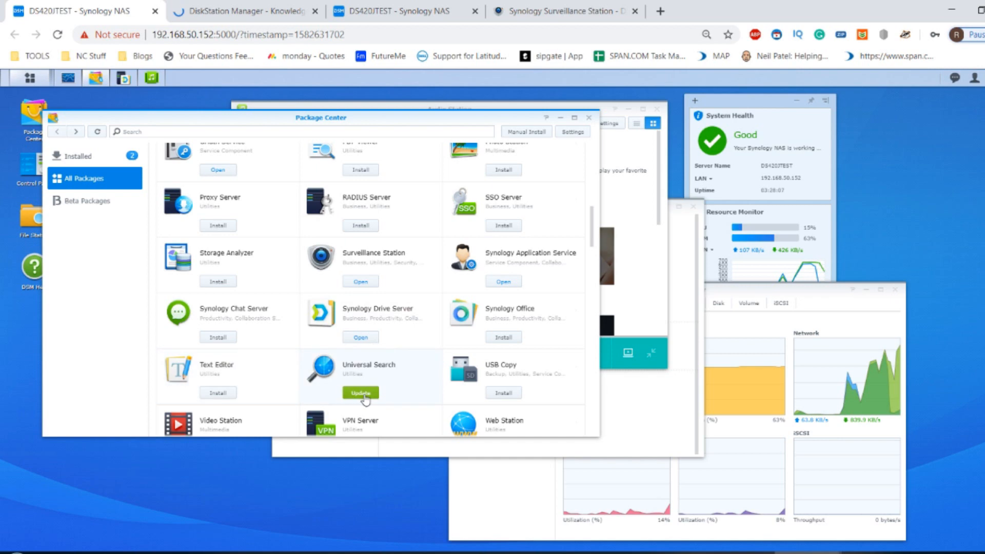
{"action": "scroll", "coordinate": [206, 262], "scroll_direction": "up", "scroll_amount": 10}
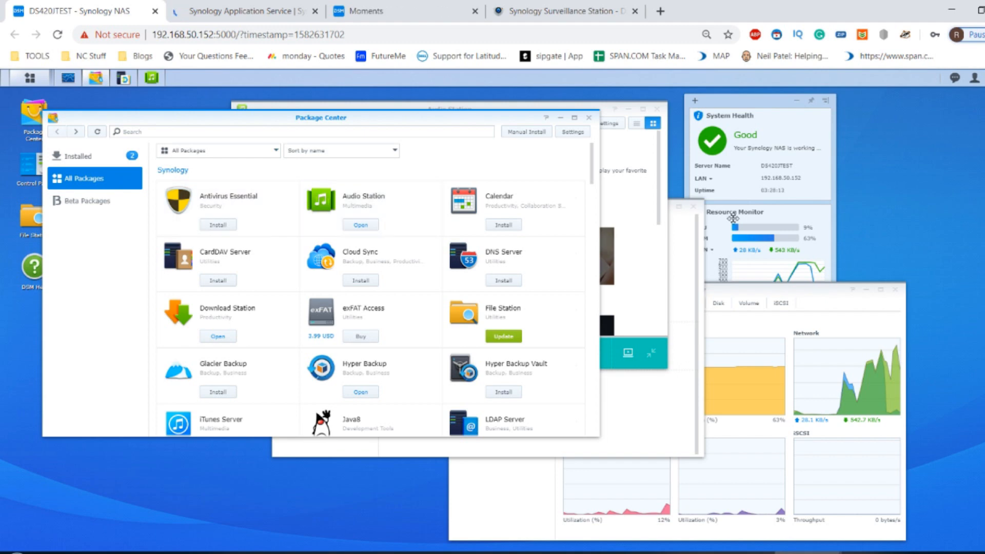
{"action": "left_click", "coordinate": [816, 291]}
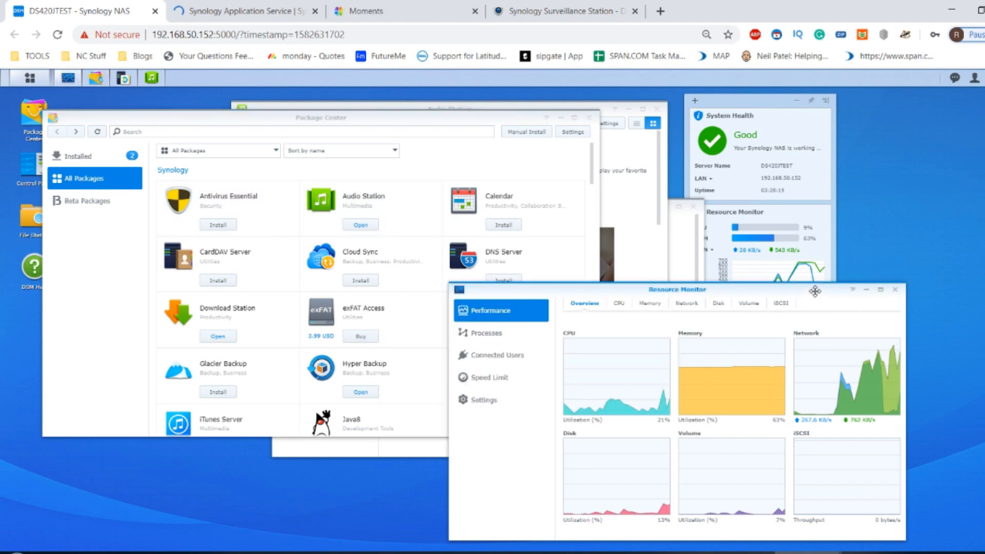
Launch Plex Media Server from DSM's application overview, return to the desktop and dismiss the overview to watch Resource Monitor.
{"action": "left_click", "coordinate": [34, 82]}
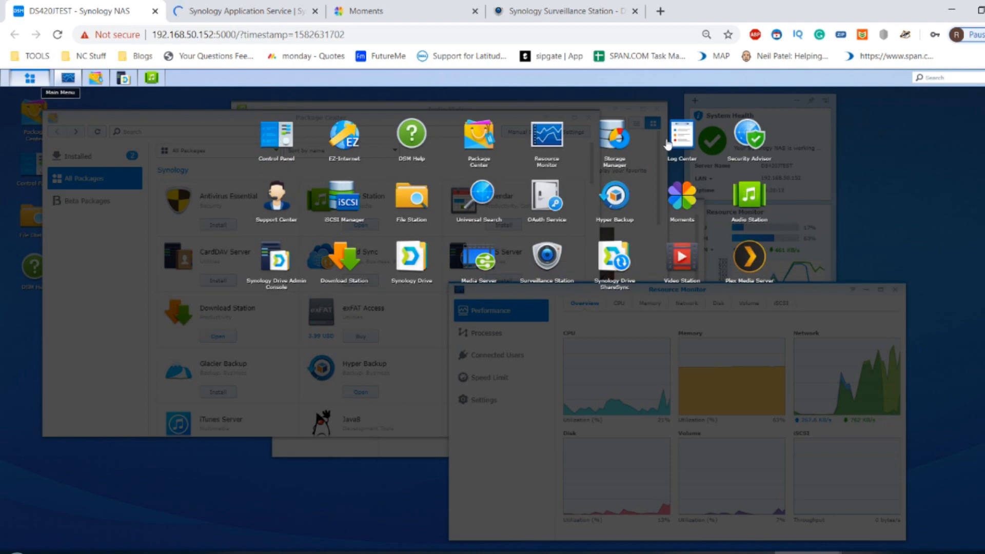
{"action": "left_click", "coordinate": [749, 259]}
{"action": "left_click", "coordinate": [135, 7]}
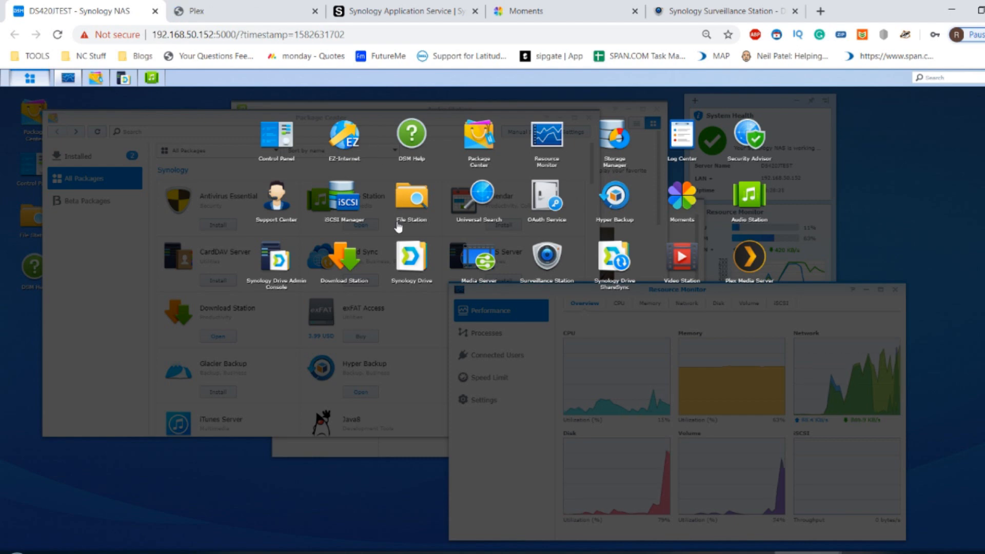
{"action": "left_click", "coordinate": [458, 429]}
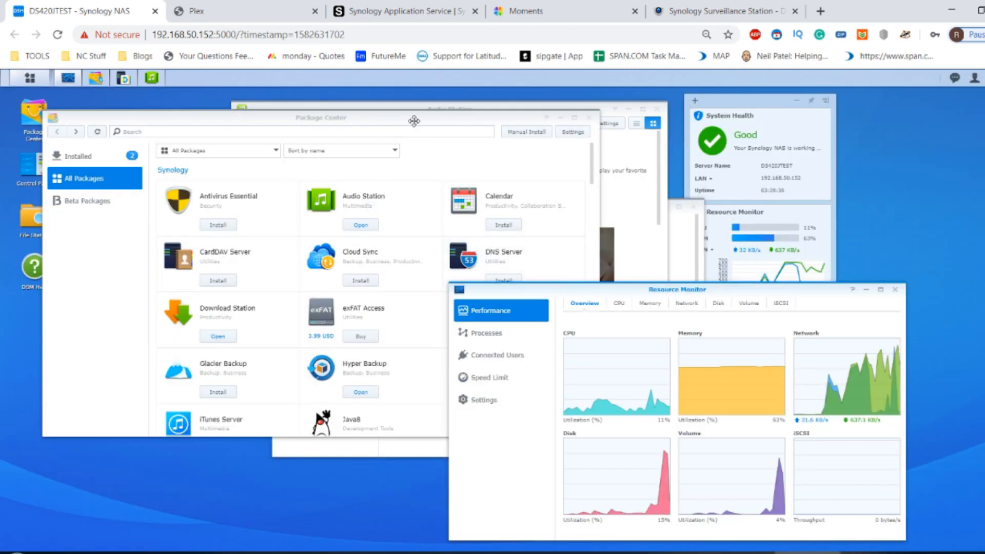
Move the Package Center window down to uncover Audio Station, and view the opened Plex and Moments pages.
{"action": "left_click_drag", "start_coordinate": [414, 122], "coordinate": [403, 169]}
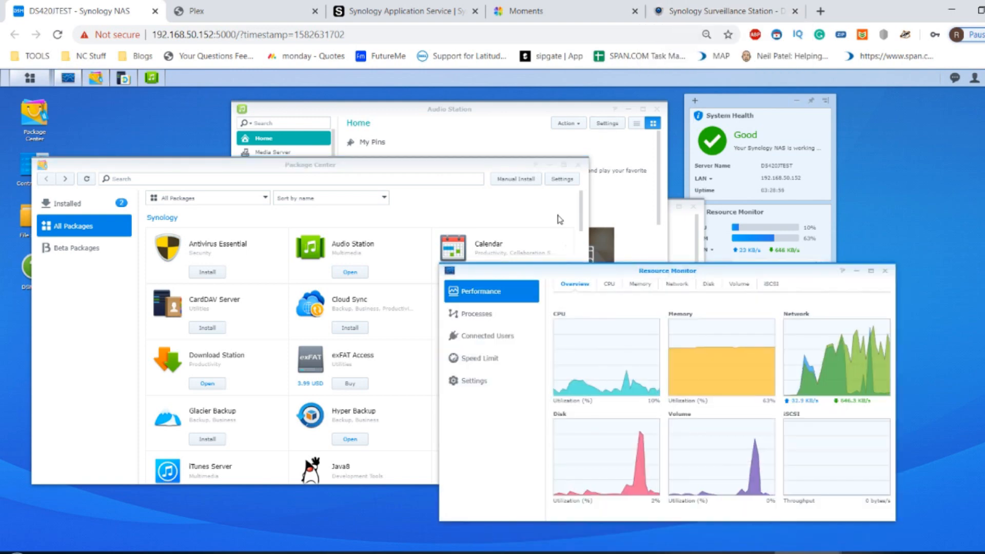
{"action": "left_click", "coordinate": [262, 10]}
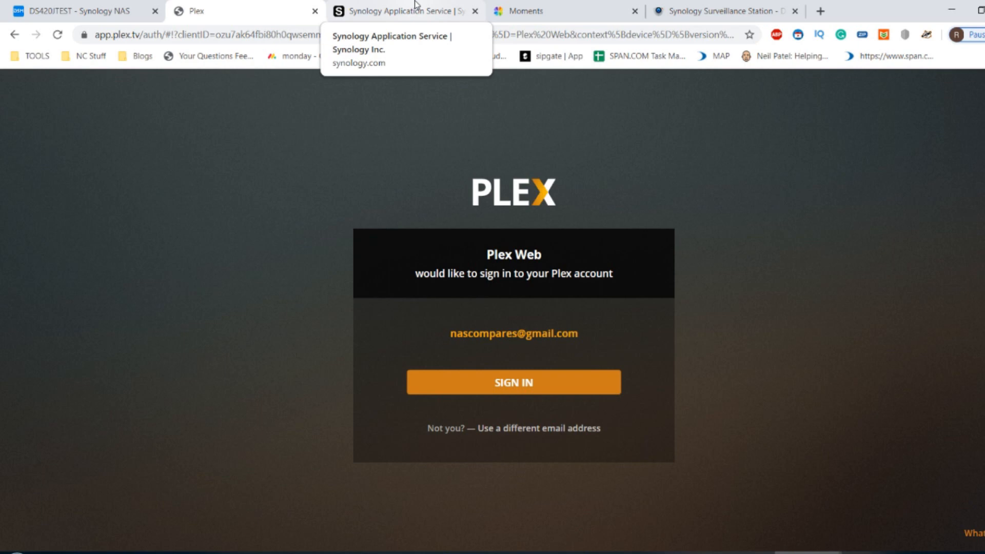
{"action": "left_click", "coordinate": [581, 9]}
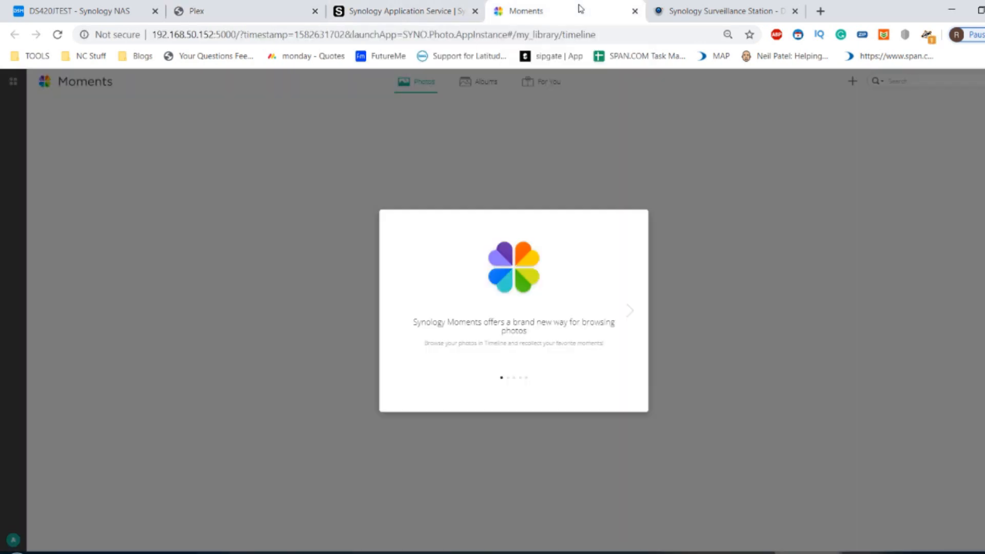